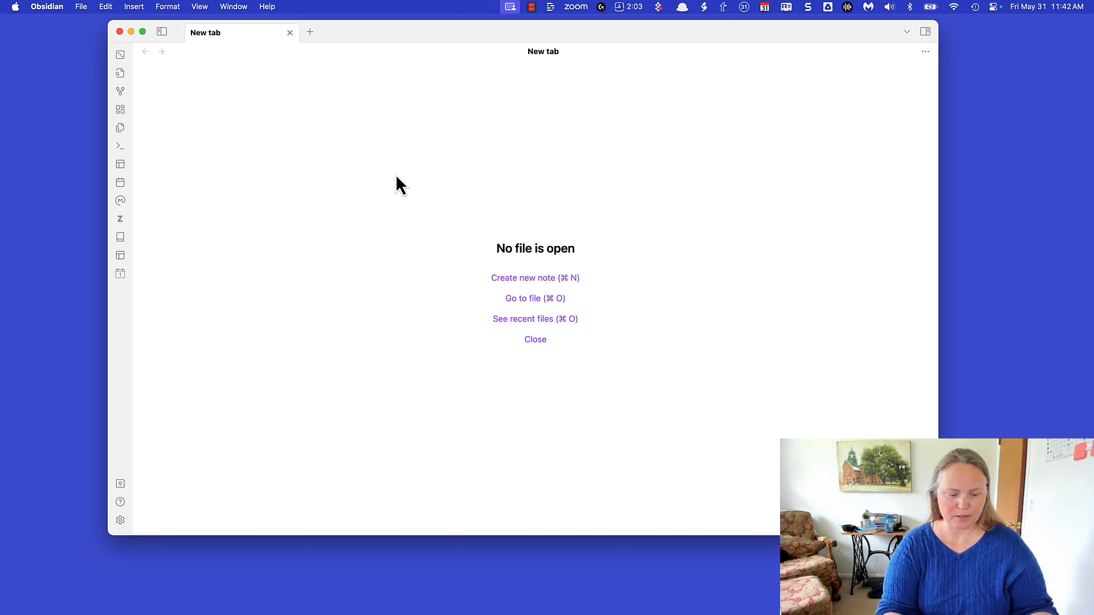
Open the Project List note and expand the Publish my Scholarship section and its Submit Reflective Practices Survey Paper heading.
key(super+o)
text(project)
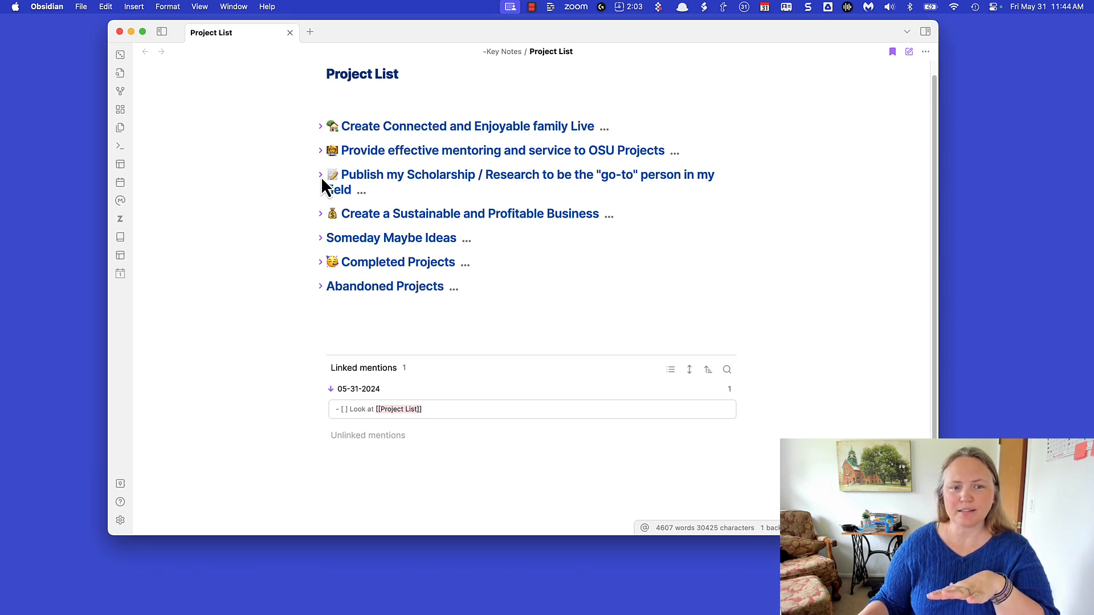
click(320, 176)
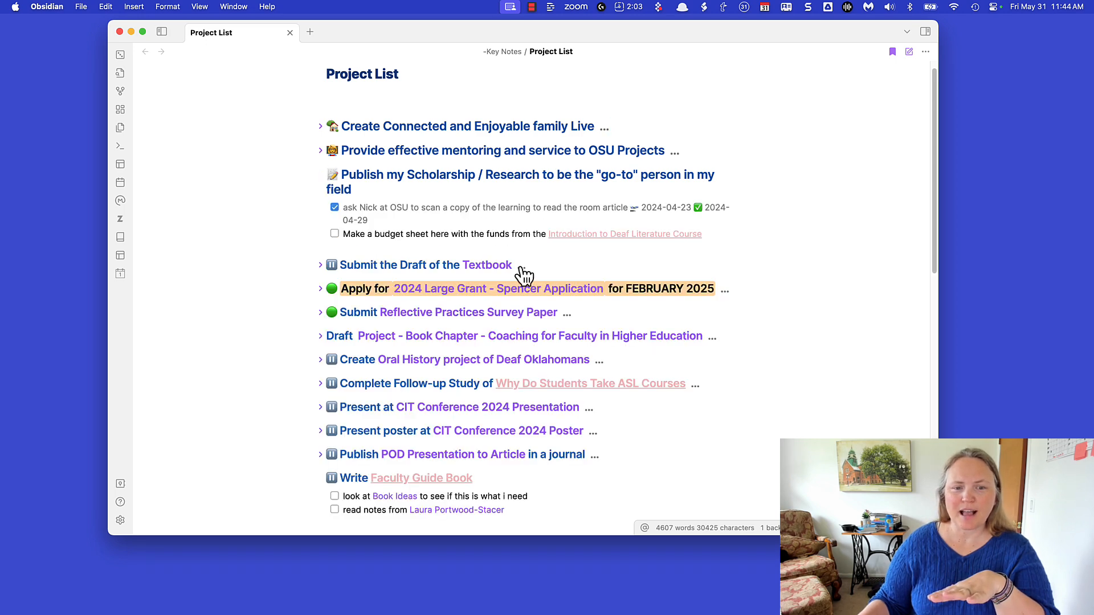
scroll(521, 279, down, 4)
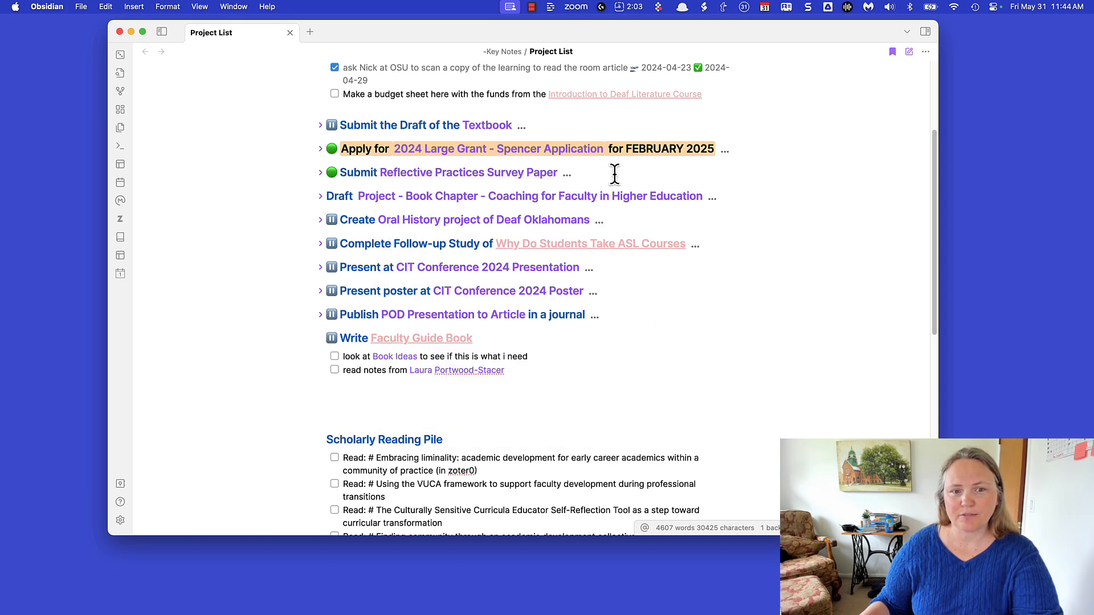
click(320, 172)
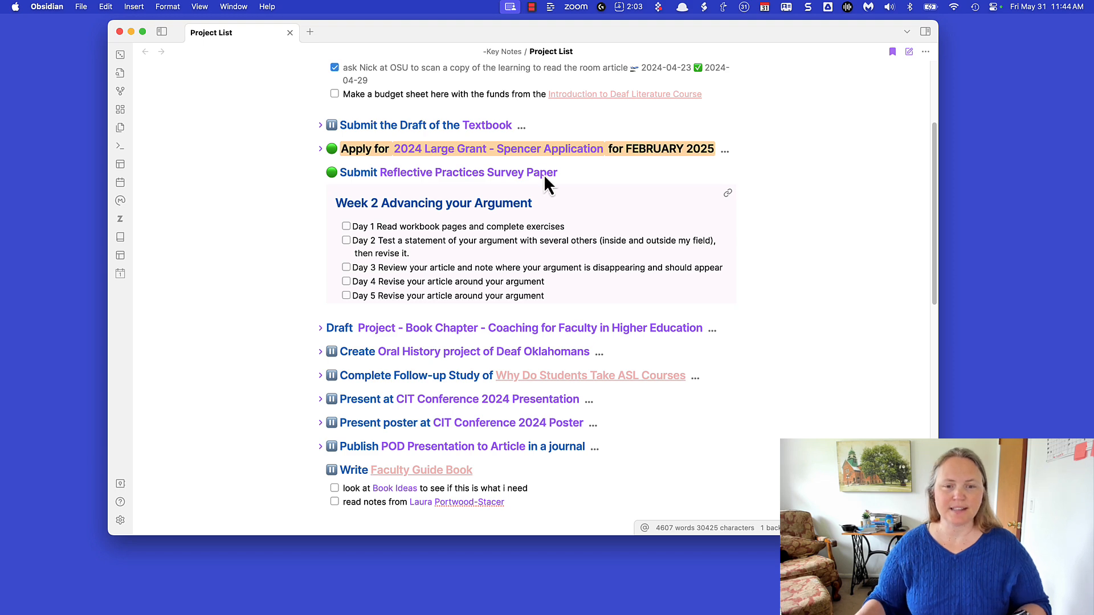
Preview the linked Reflective Practices Survey Paper note and look through it to the Week 2 Advancing your Argument tasks.
mouse_move(490, 177)
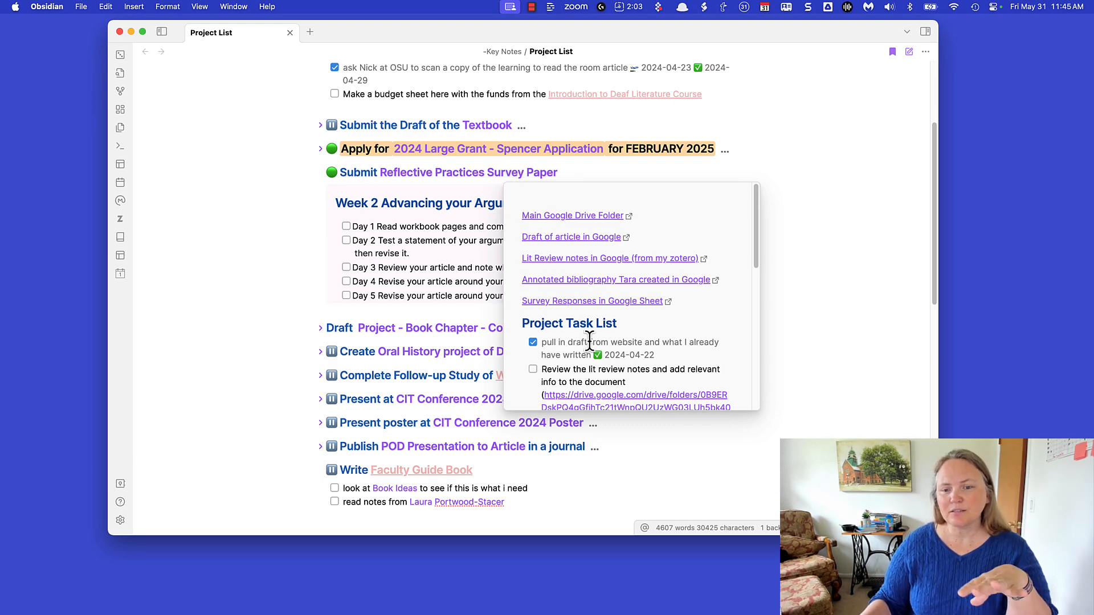
scroll(591, 350, down, 5)
scroll(590, 346, down, 15)
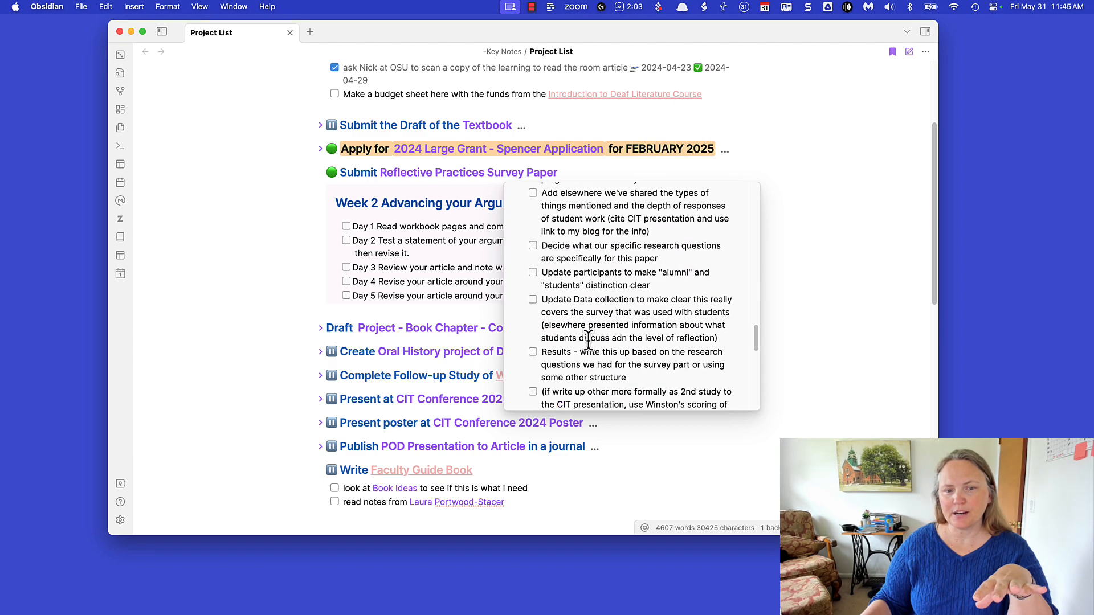
scroll(589, 342, down, 15)
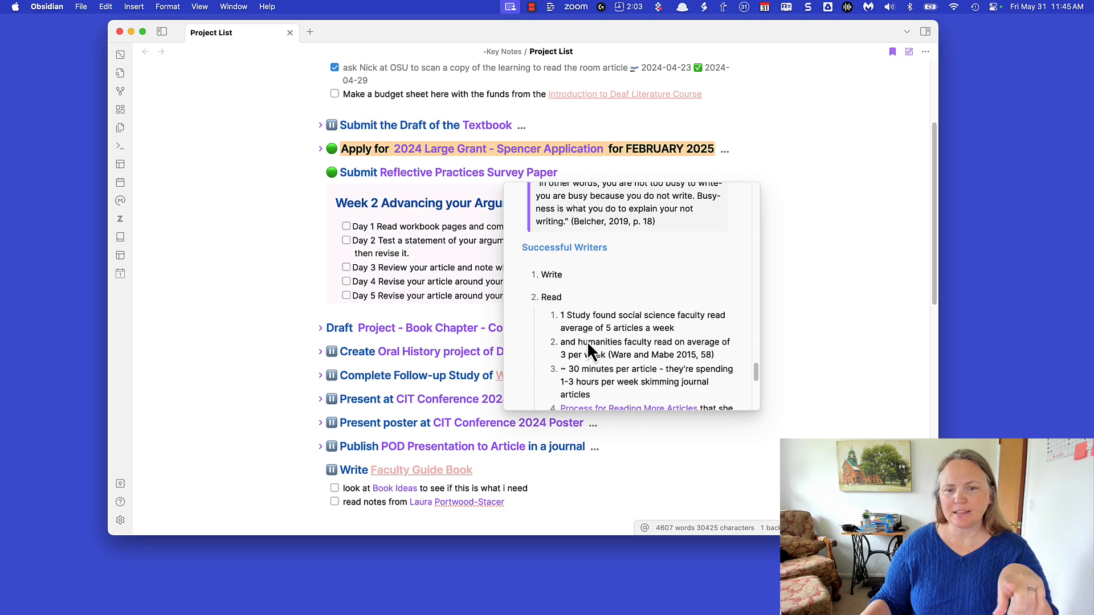
scroll(587, 340, down, 15)
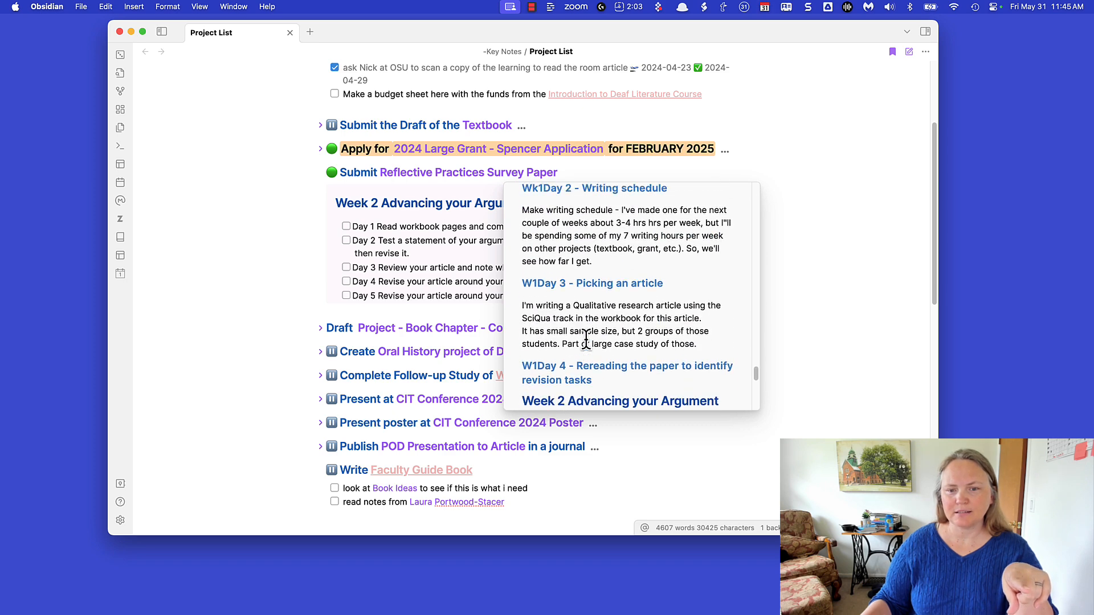
scroll(587, 341, down, 15)
scroll(589, 345, up, 12)
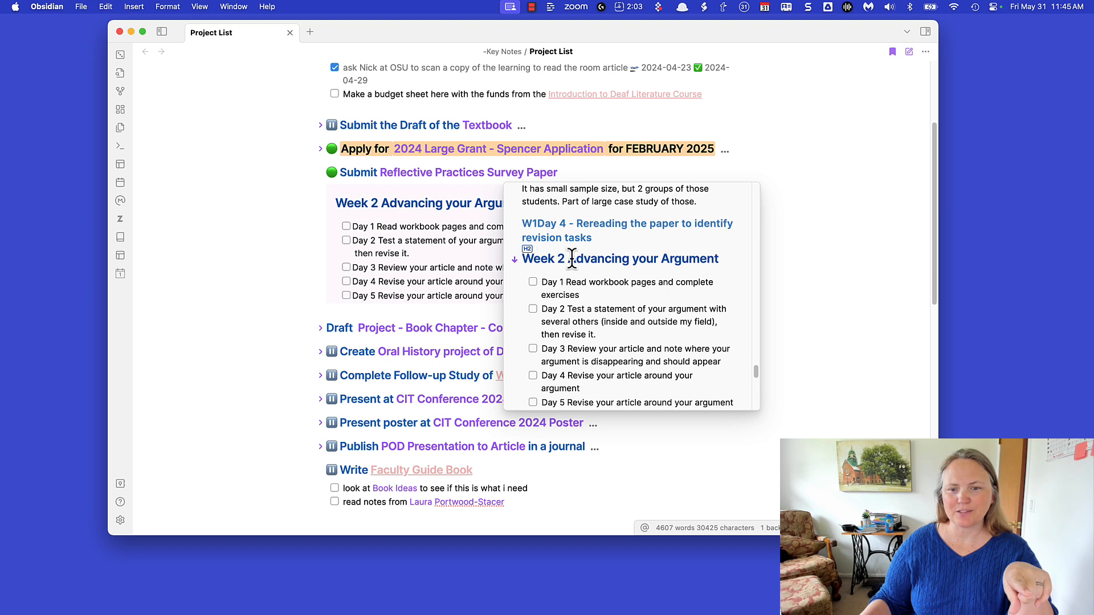
scroll(564, 293, down, 3)
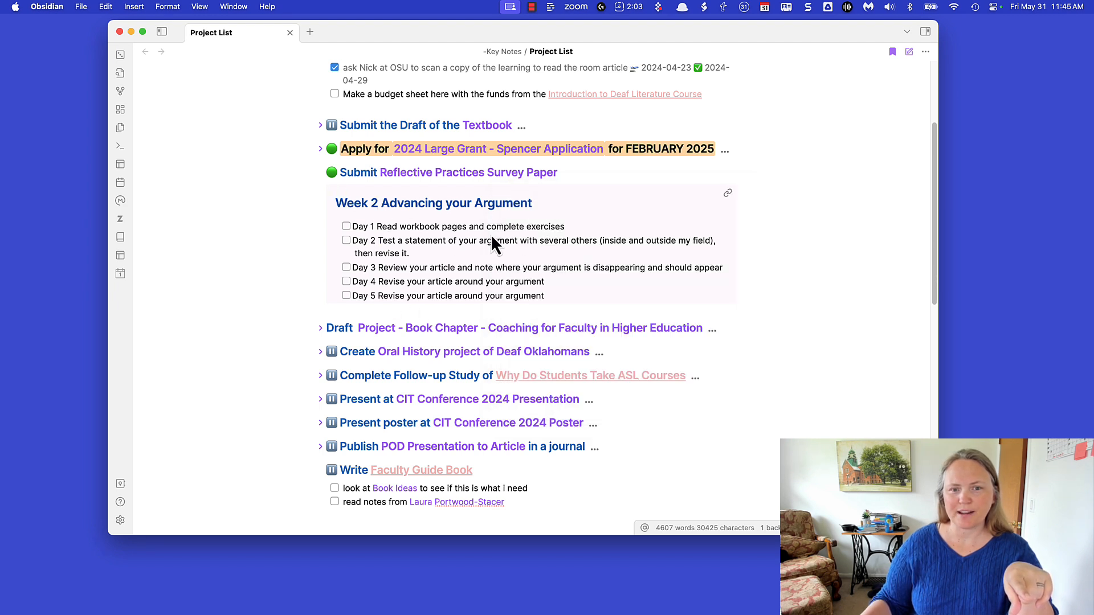
Open the Reflective Practices Survey Paper note in a new tab and look over its properties.
super+click(490, 176)
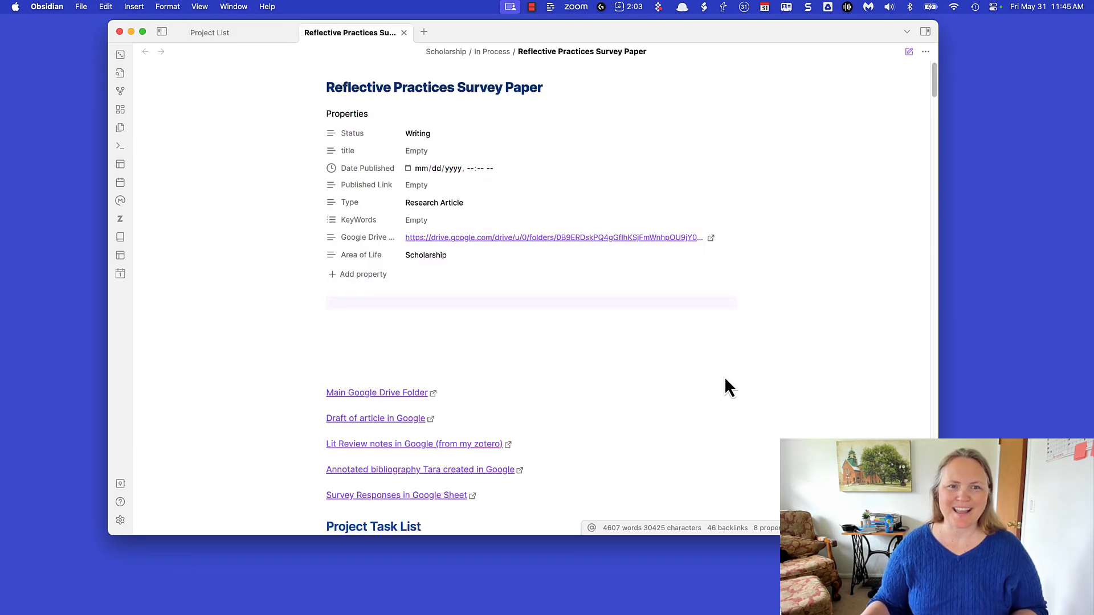
scroll(665, 325, down, 1)
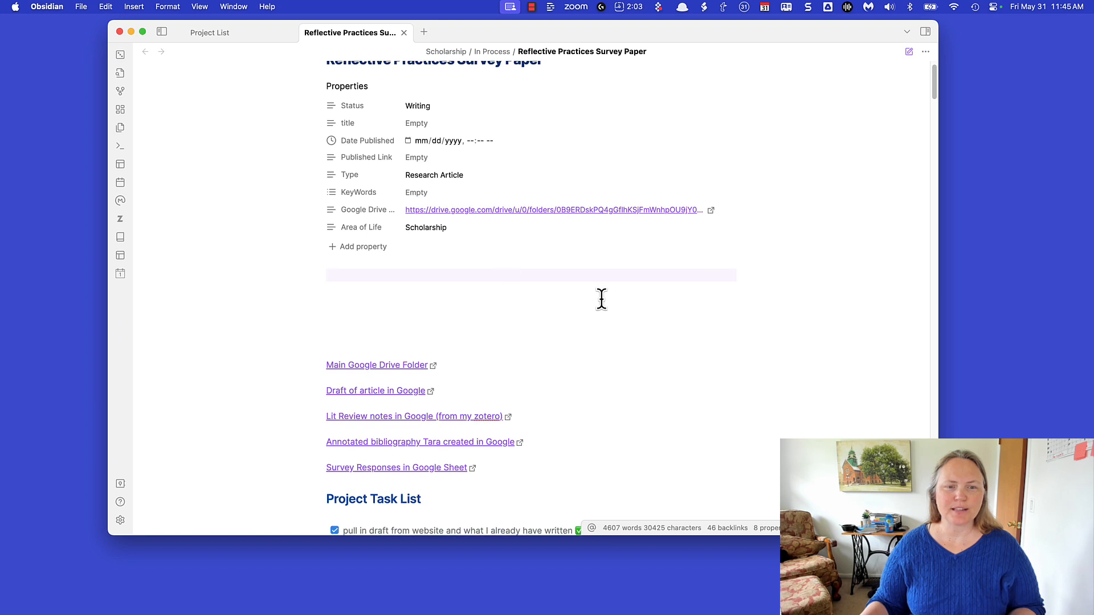
scroll(454, 131, up, 1)
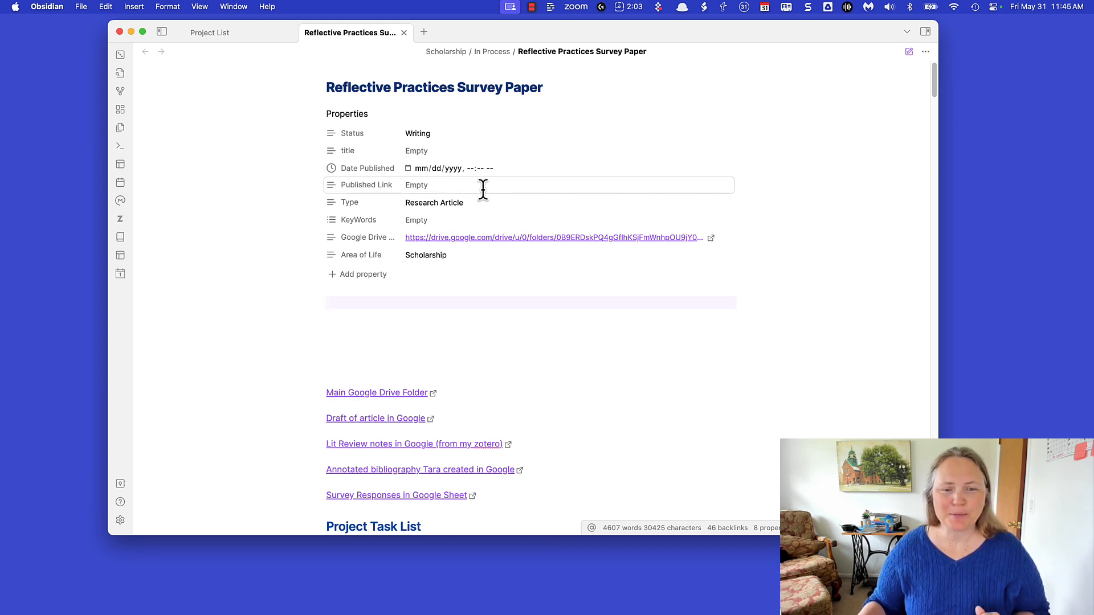
Add the keyword "Reflective Practice" to the KeyWords property of the survey paper note.
scroll(491, 211, down, 1)
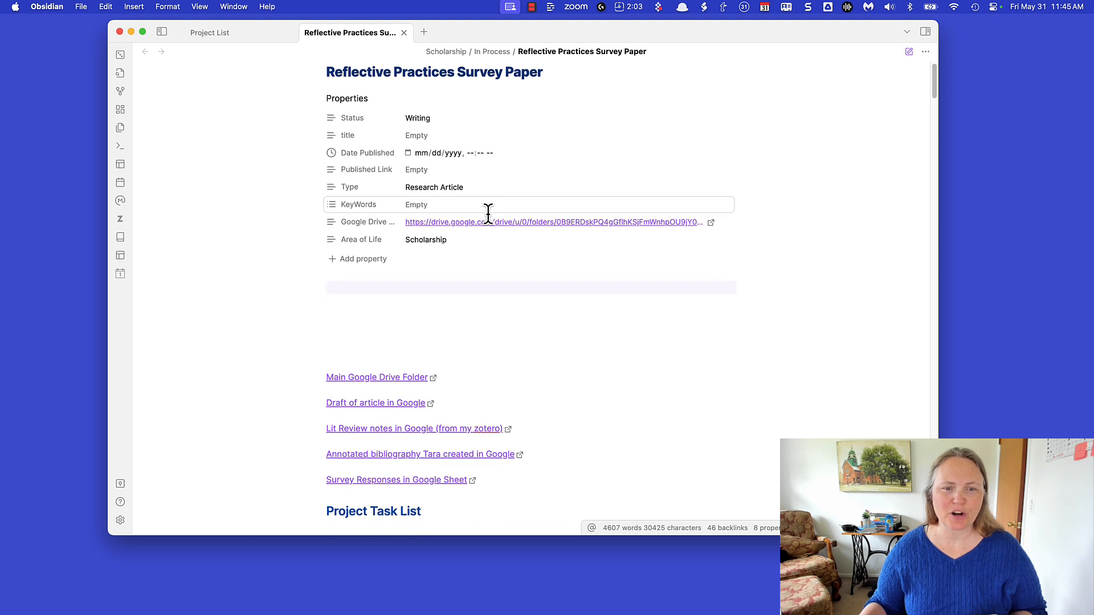
scroll(488, 212, down, 4)
click(424, 142)
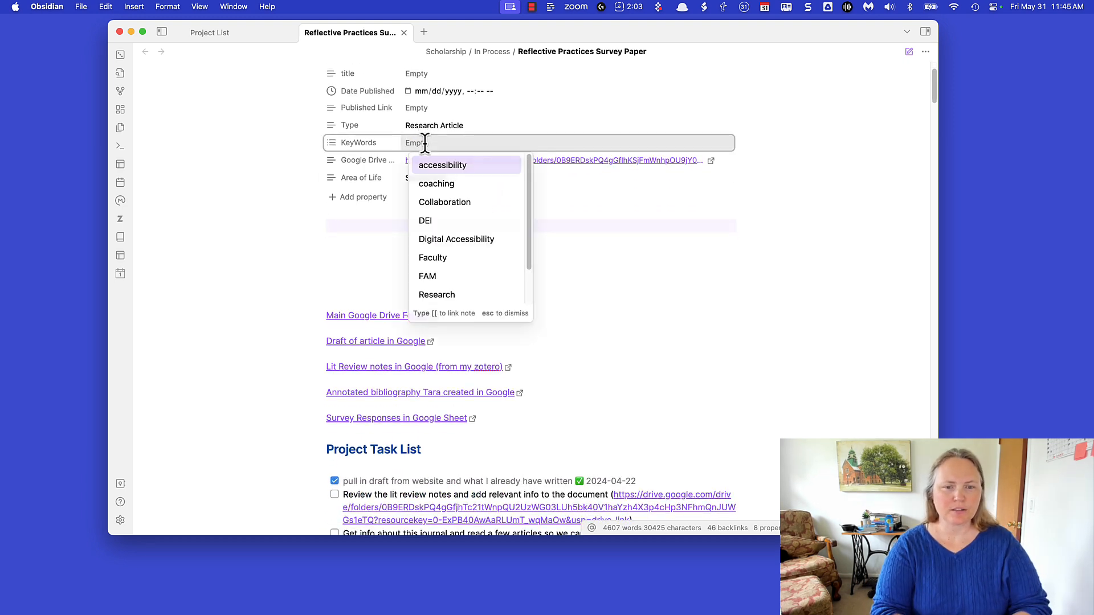
text(Ref)
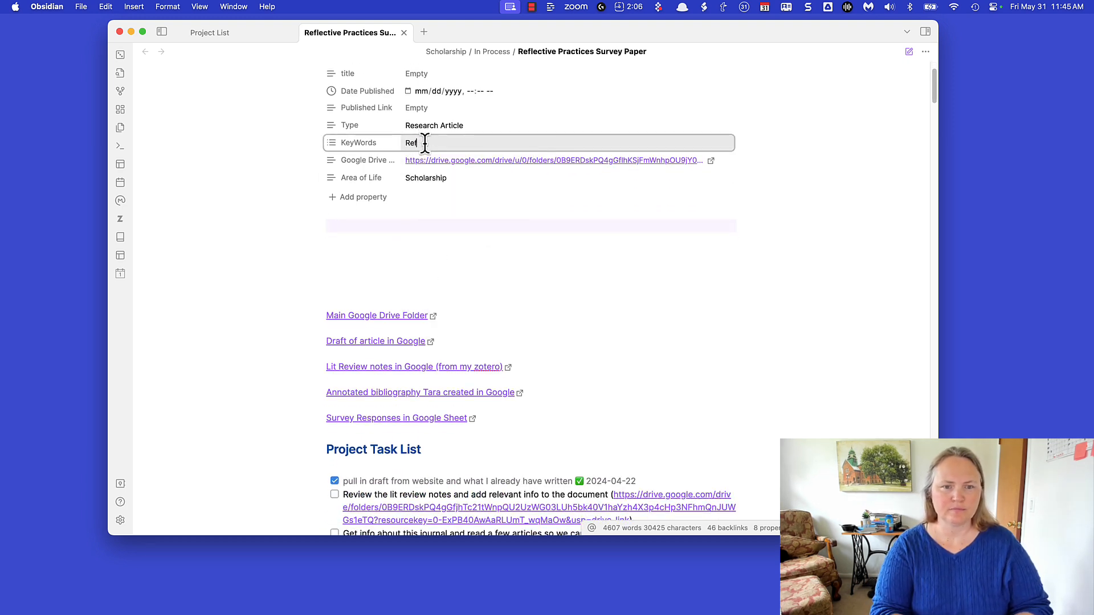
text(lective Practice,)
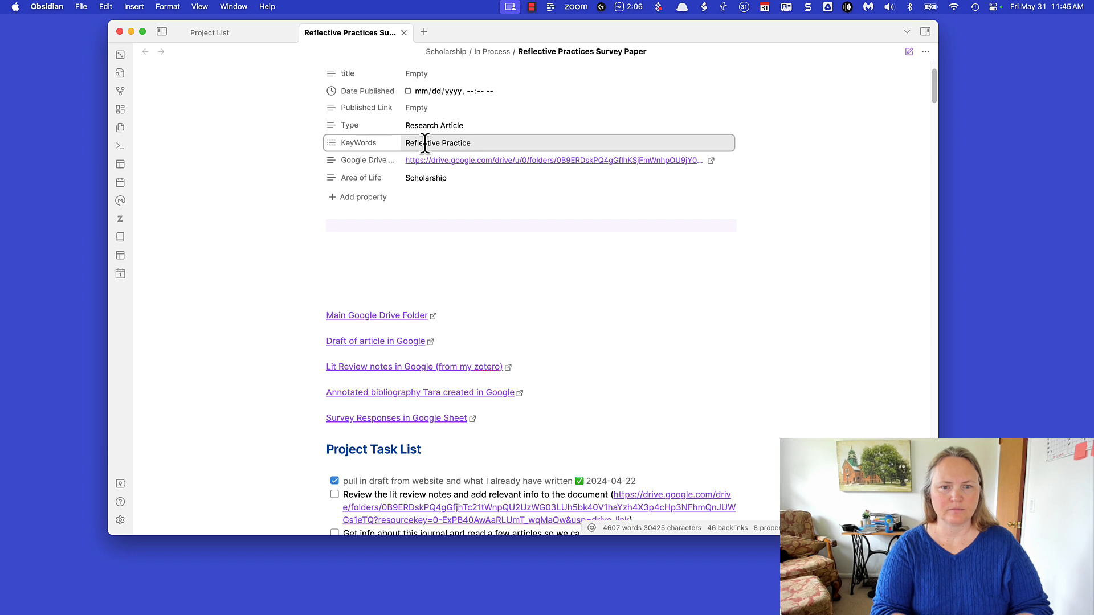
key(Return)
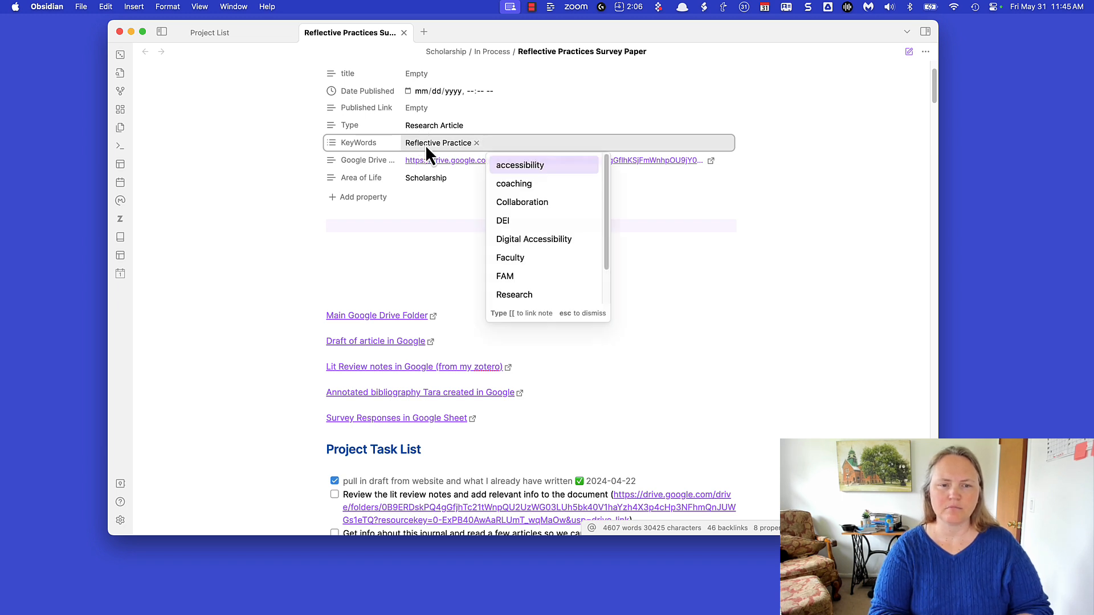
click(392, 177)
click(462, 216)
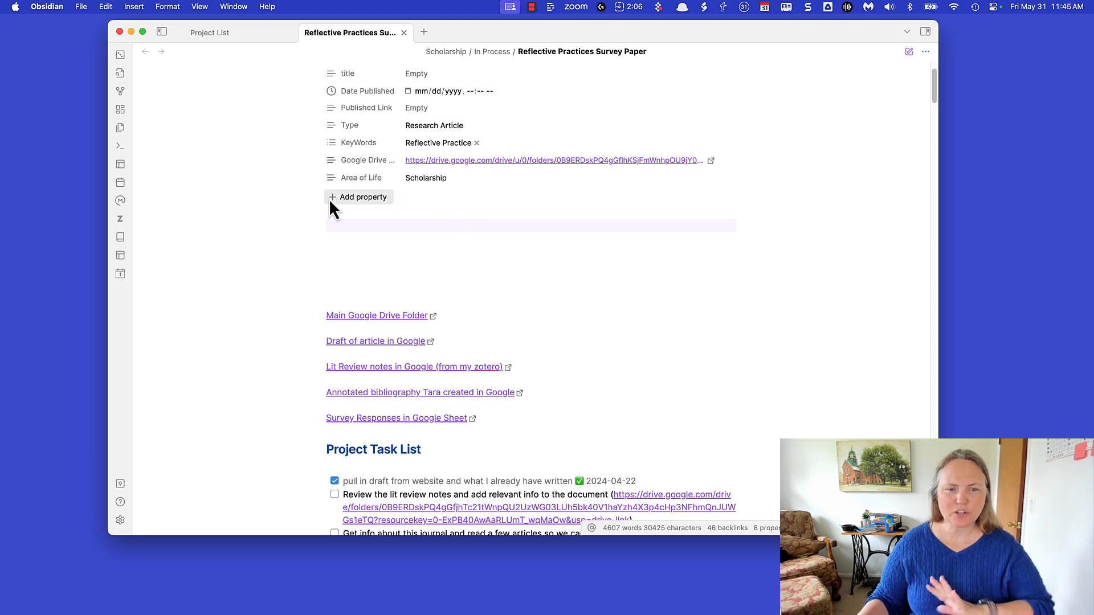
click(435, 271)
Open the note's Main Google Drive Folder link in the browser, look over the folder's files, and close the browser window.
scroll(434, 271, down, 3)
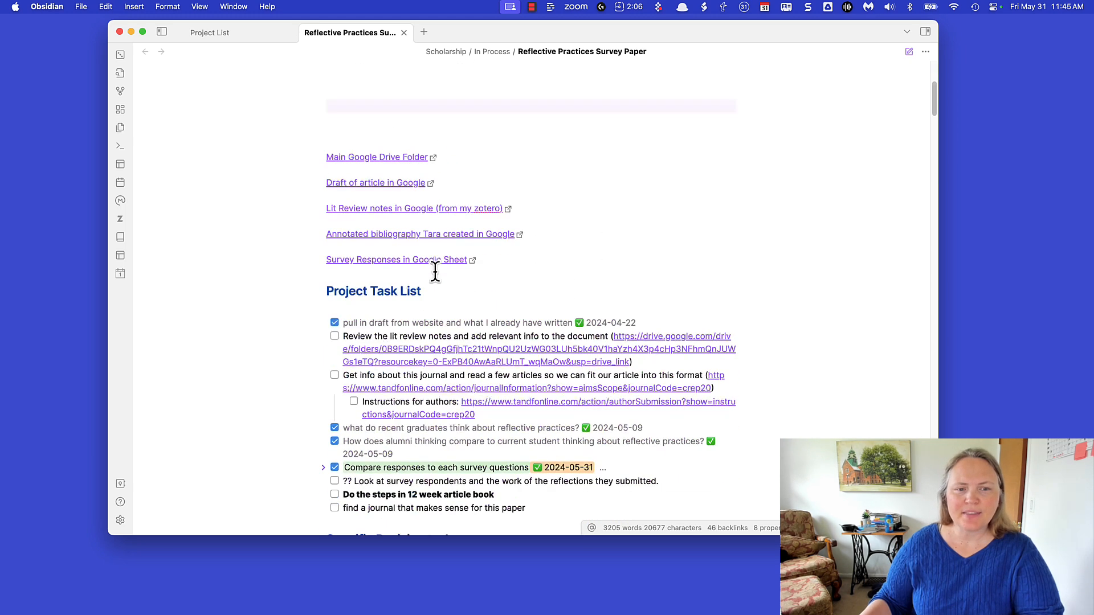
click(407, 157)
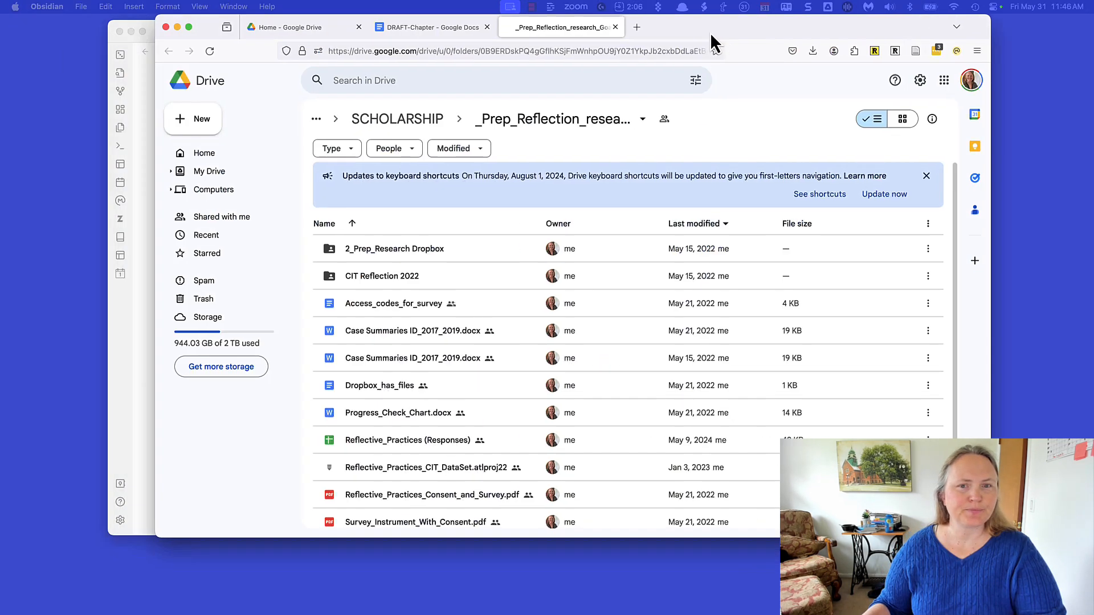
drag(710, 32, 717, 86)
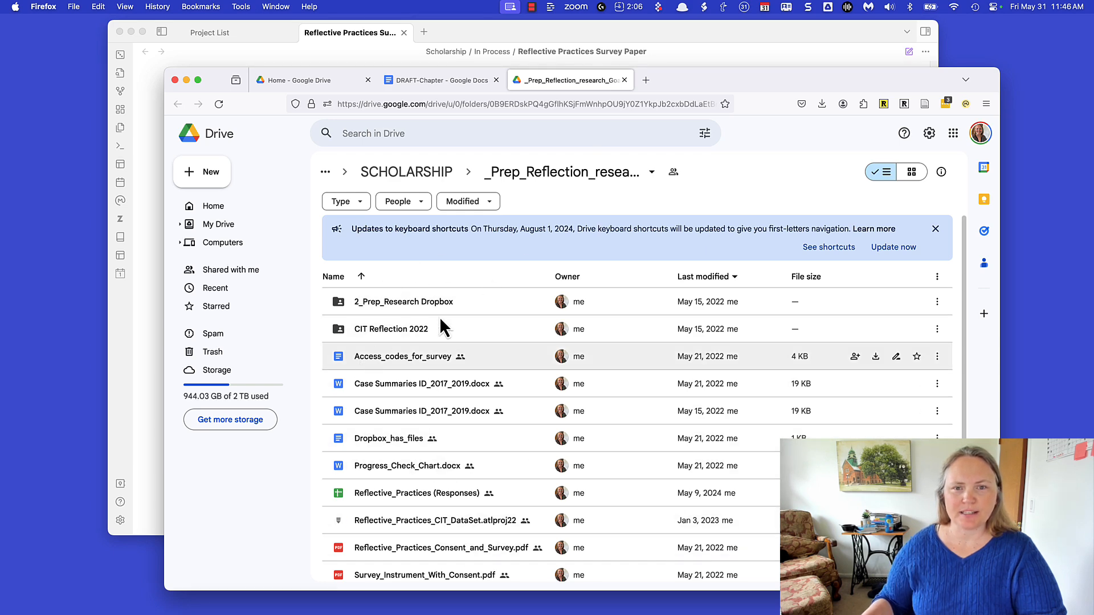
click(175, 80)
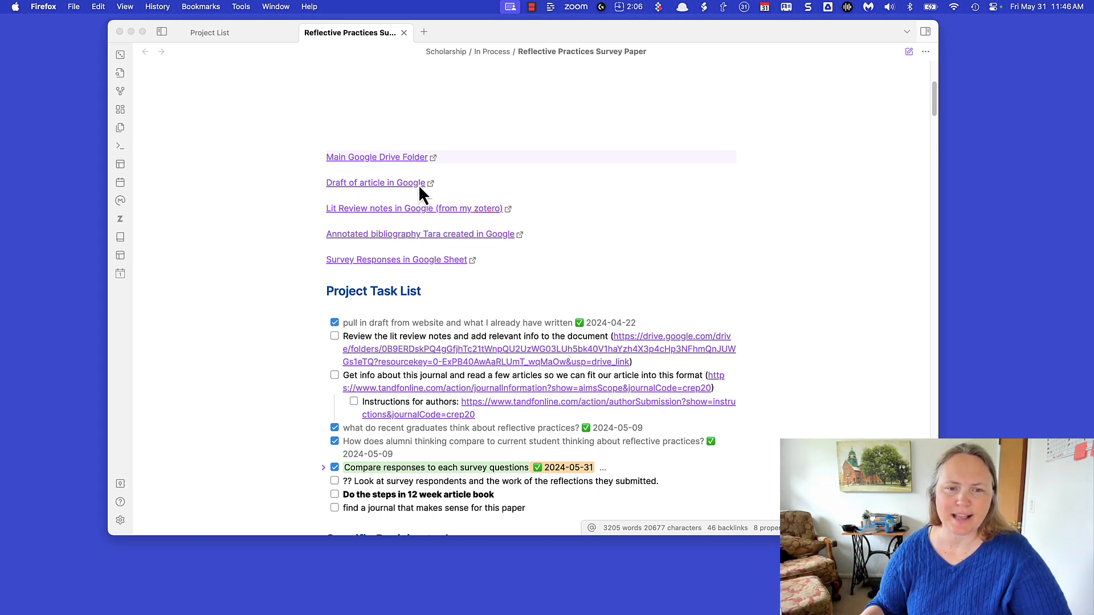
Show the raw Markdown of the Main Google Drive Folder link, leaving the cursor on the line below it.
click(450, 168)
click(407, 132)
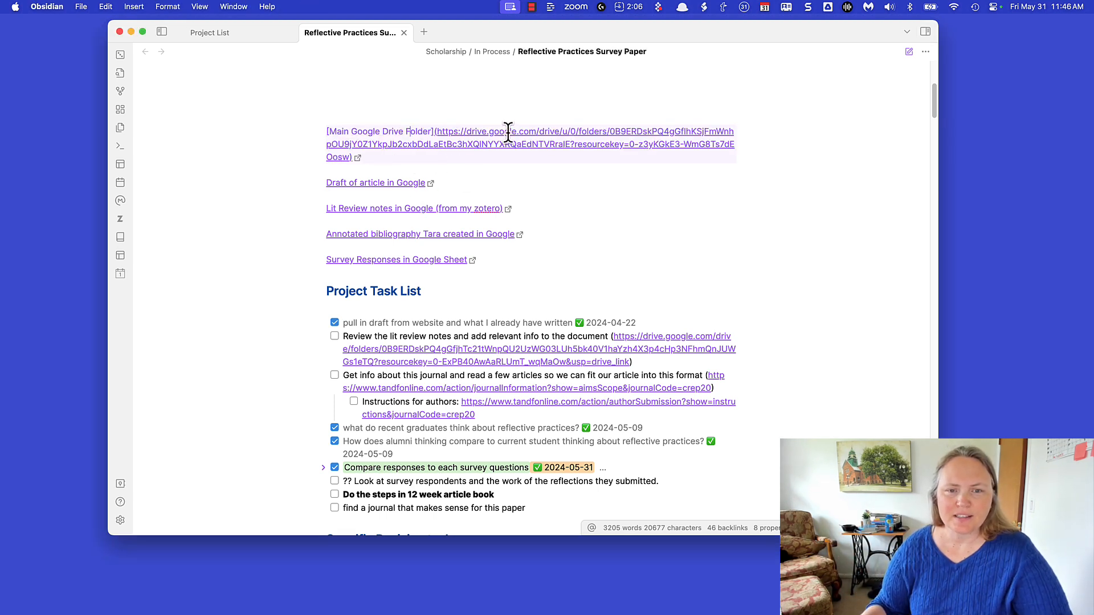
click(353, 169)
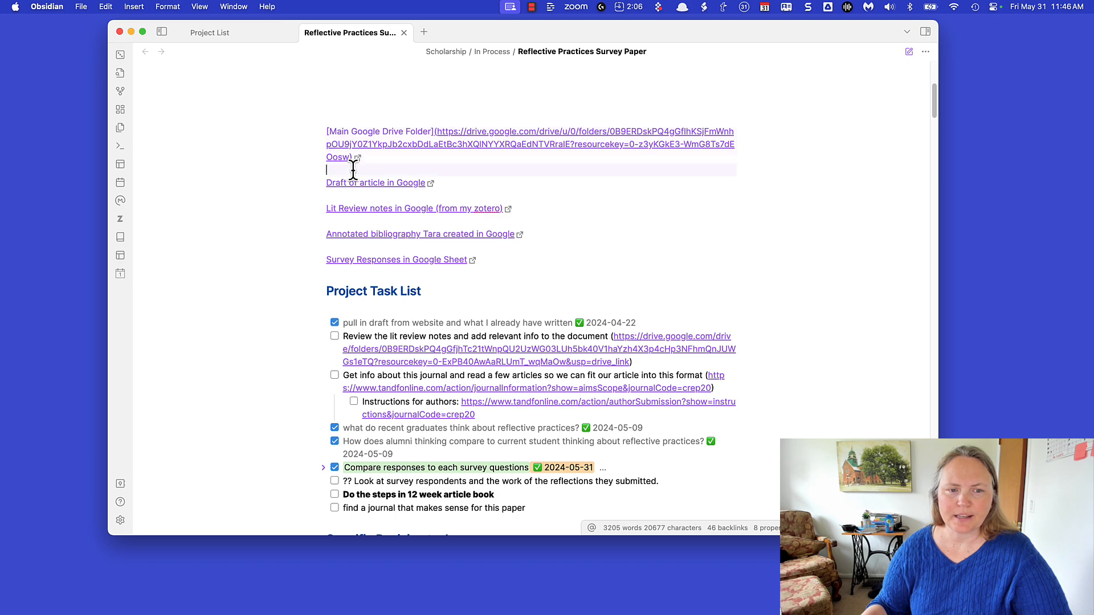
Collapse the Specific Revision tasks, Project Task List and Week 1 Designing Your Plan for Writing sections of the survey paper note.
scroll(625, 254, down, 5)
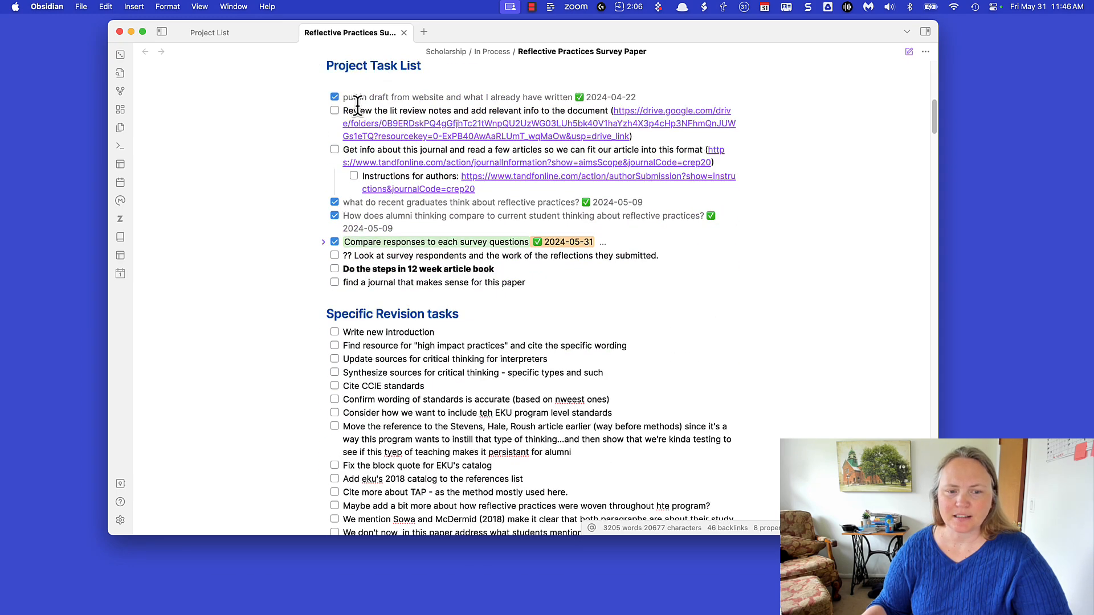
scroll(455, 297, down, 1)
click(320, 296)
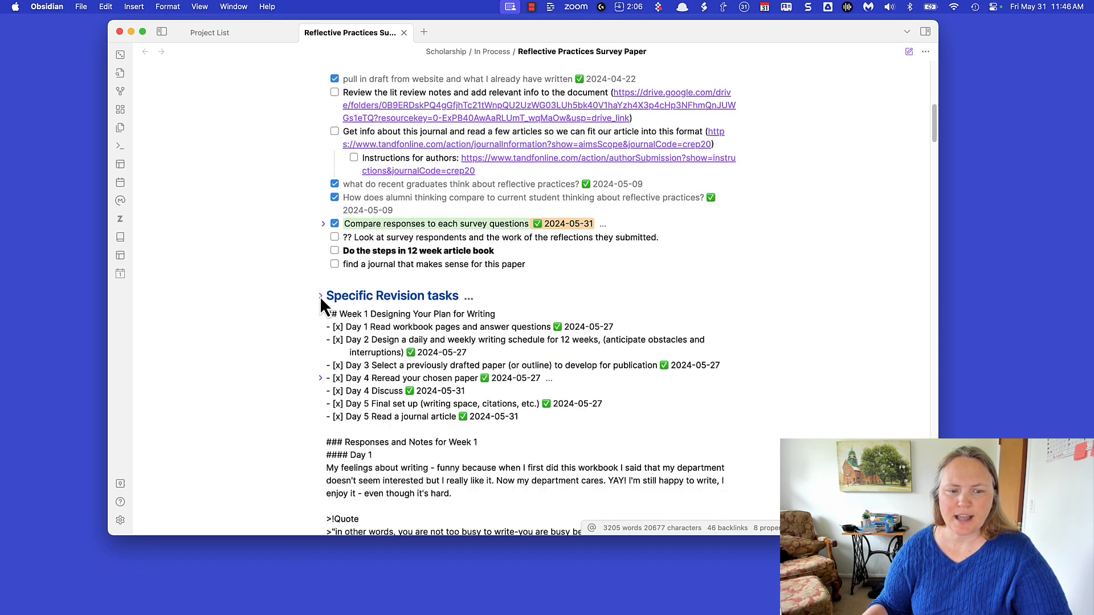
scroll(302, 274, up, 3)
click(321, 122)
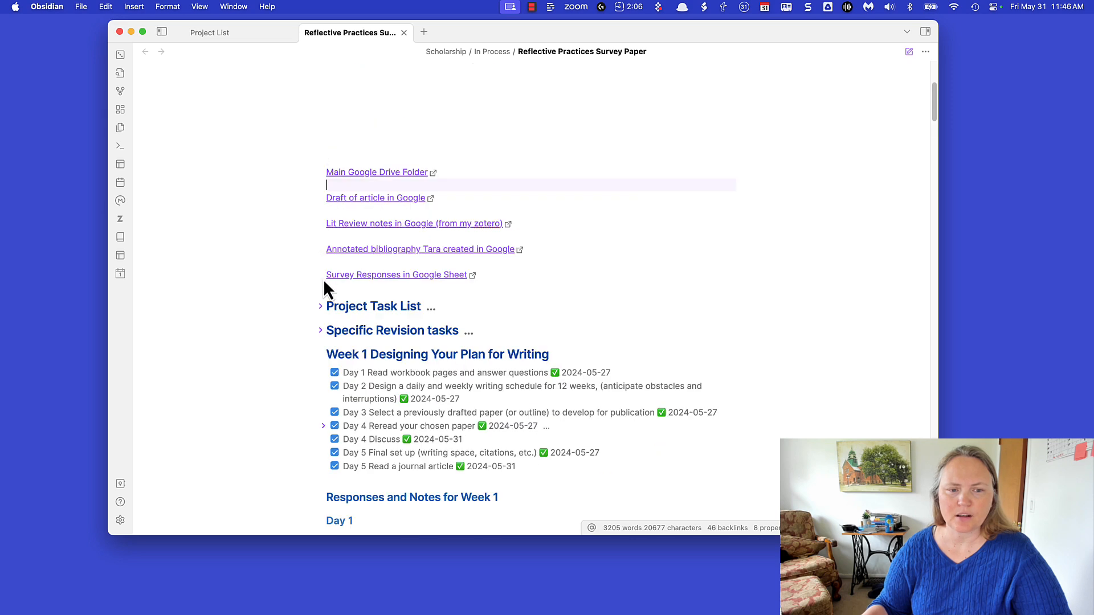
click(321, 354)
scroll(547, 350, down, 4)
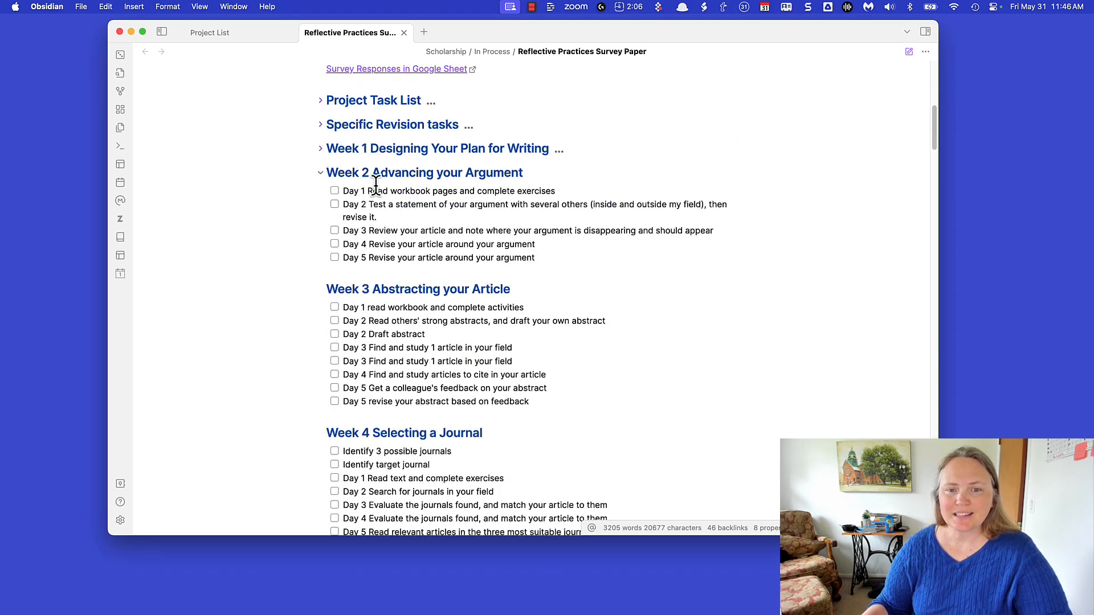
In the Project List, collapse the survey paper heading and cut the three tasks under the Draft Project - Book Chapter heading.
click(214, 33)
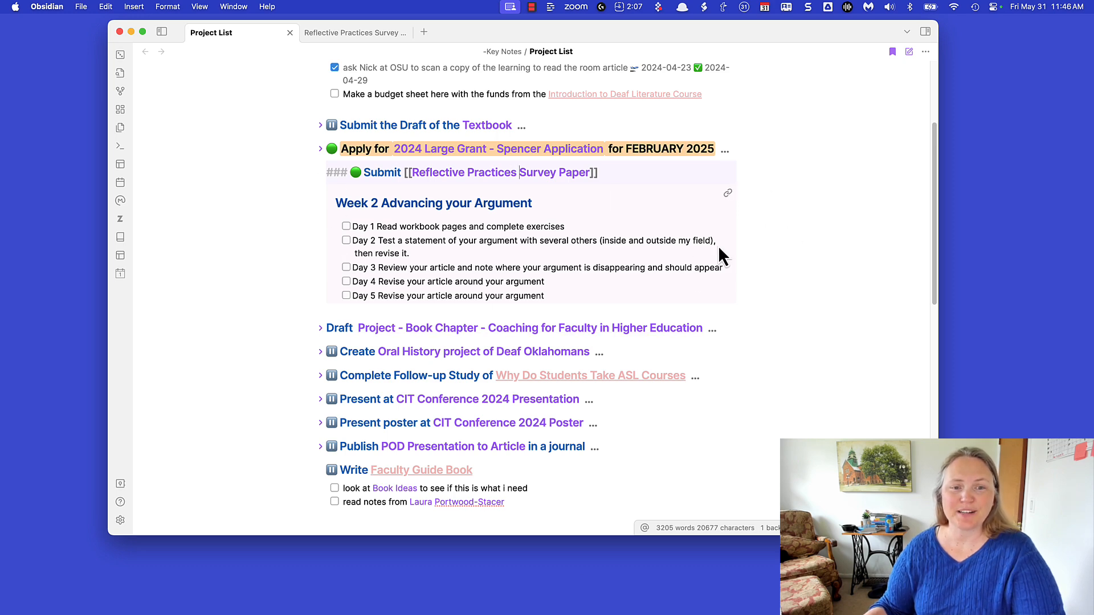
click(320, 170)
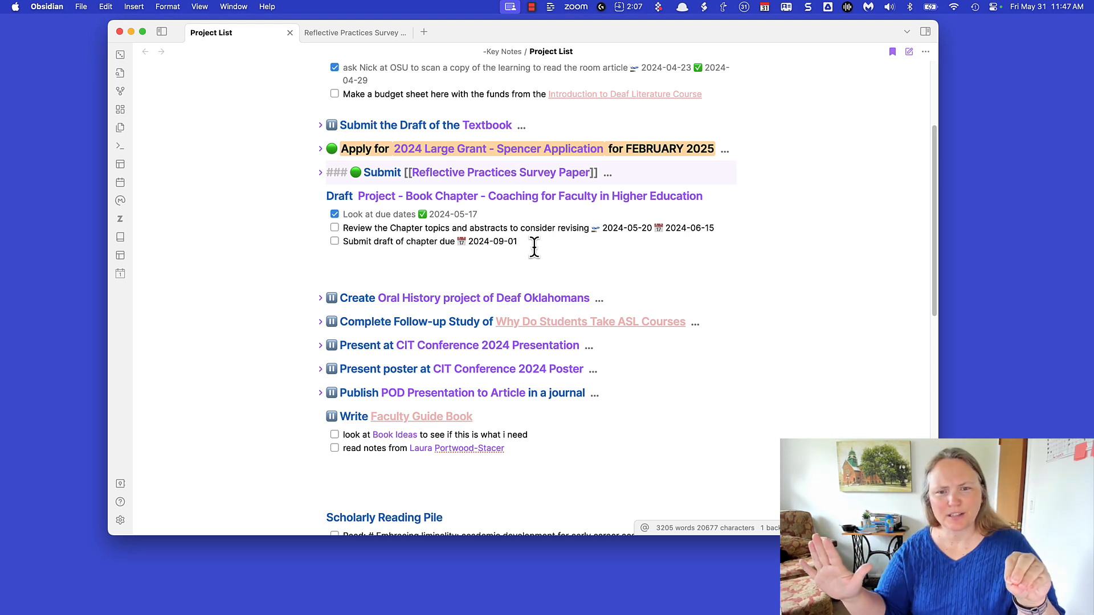
drag(534, 246, 307, 215)
key(super+c)
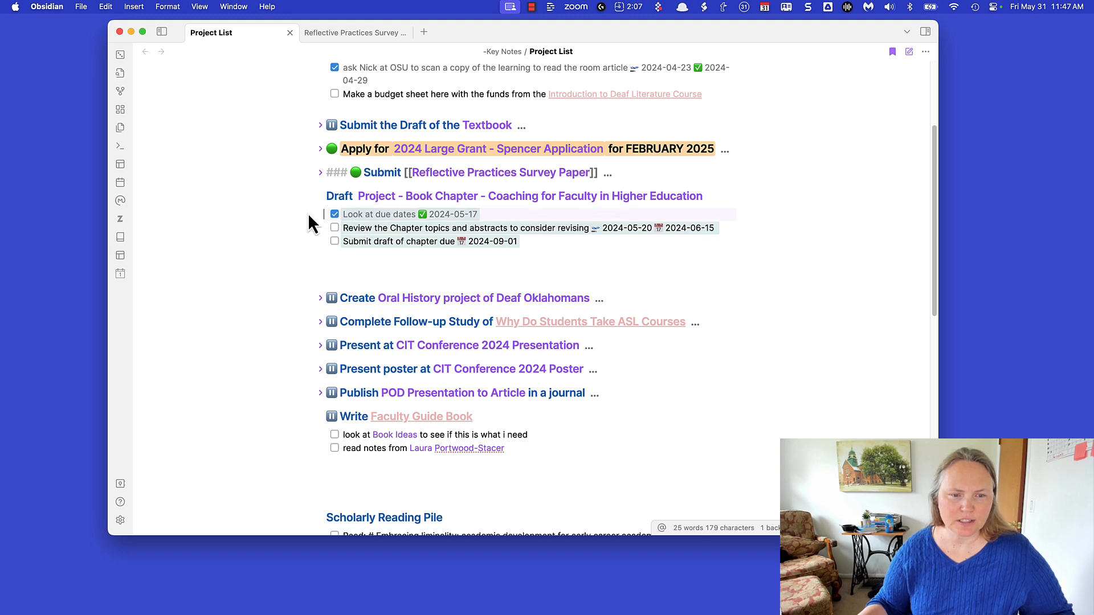
key(BackSpace)
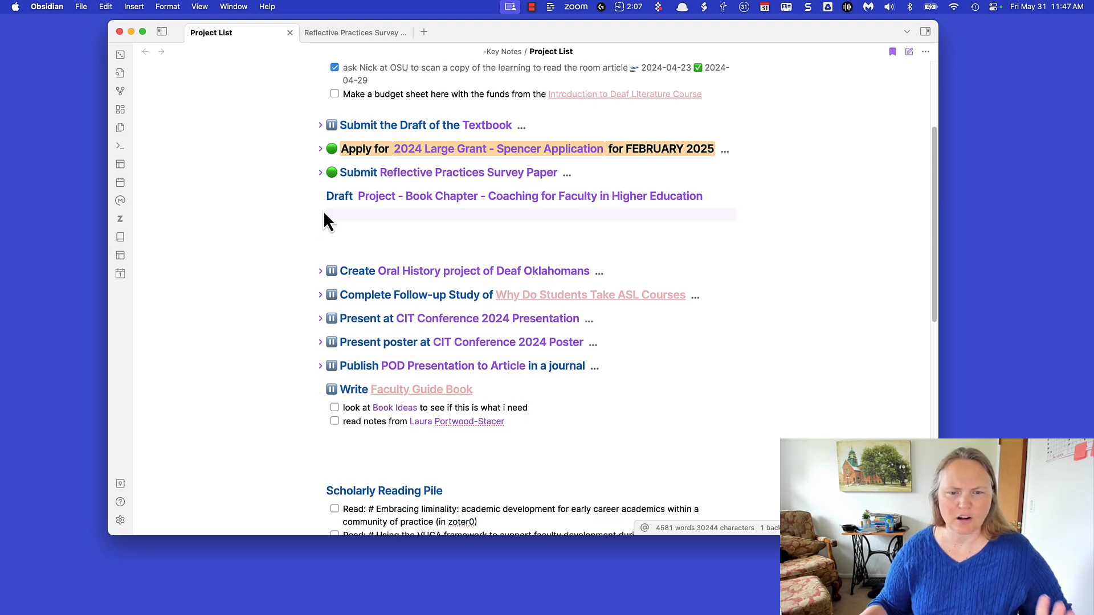
Open the linked Book Chapter project note in a new tab and paste the three cut tasks directly under its Task List heading.
mouse_move(467, 211)
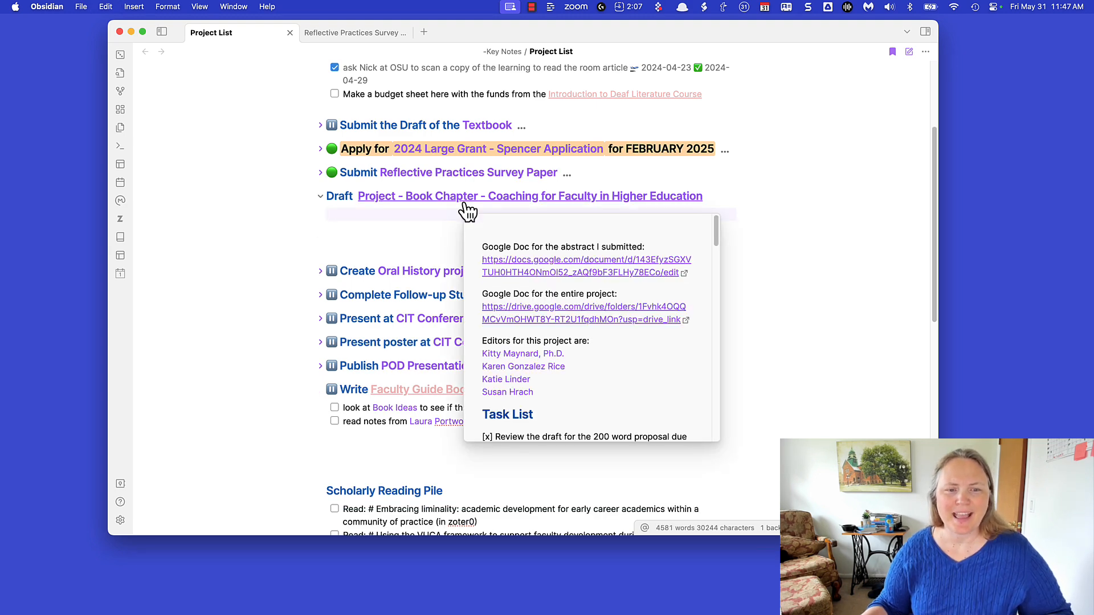
super+click(464, 200)
scroll(608, 349, down, 3)
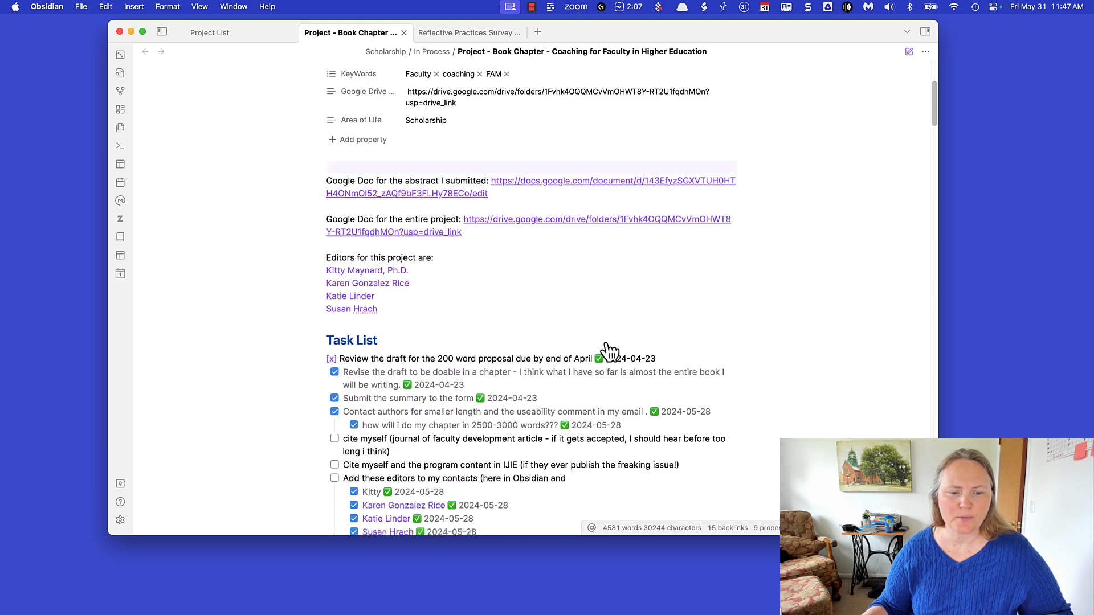
scroll(610, 351, down, 3)
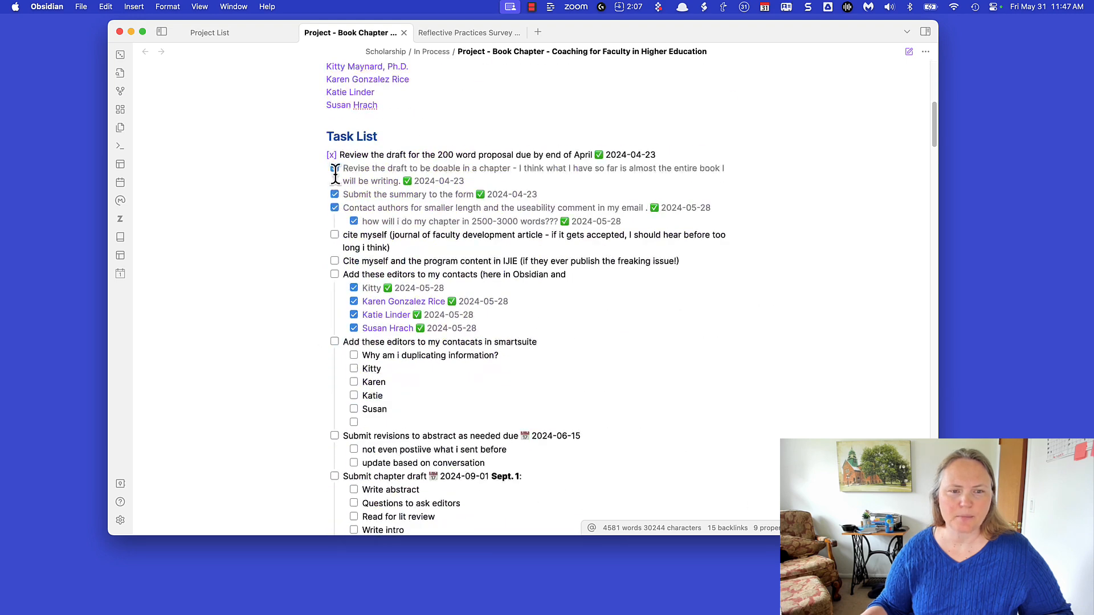
click(371, 139)
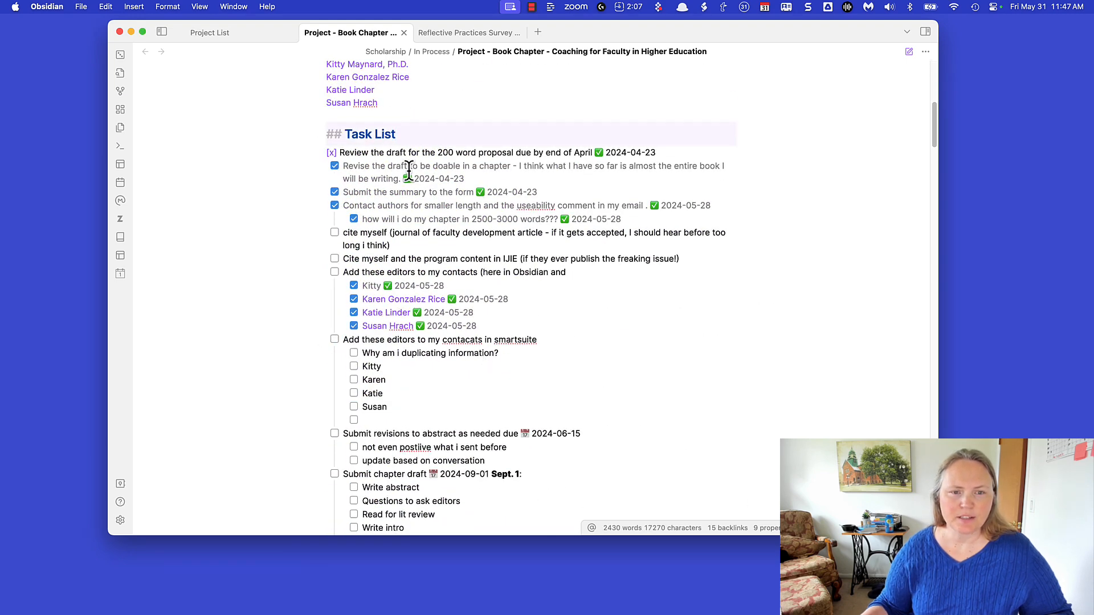
click(409, 143)
key(Return)
key(super+v)
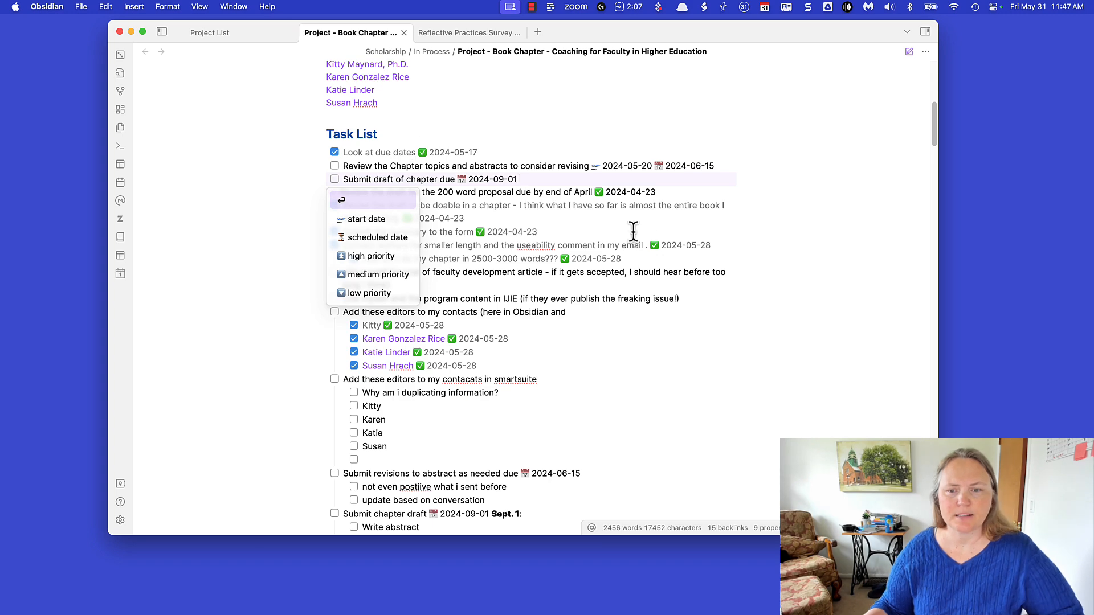
click(745, 367)
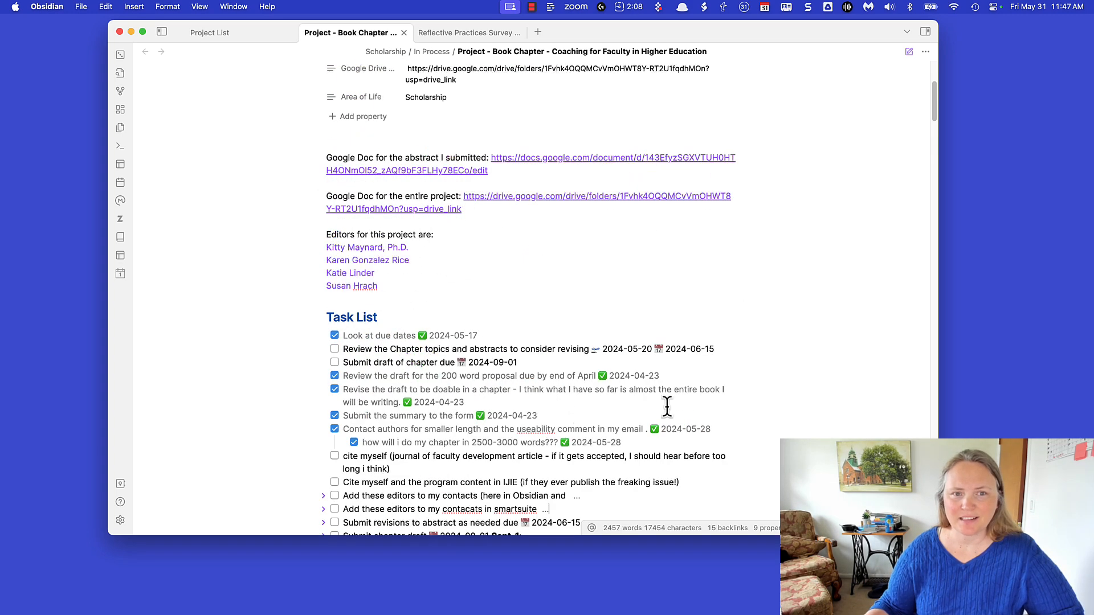
scroll(666, 407, up, 5)
Back in the Project List, insert a green circle emoji before the word Draft in the Book Chapter project heading.
click(245, 29)
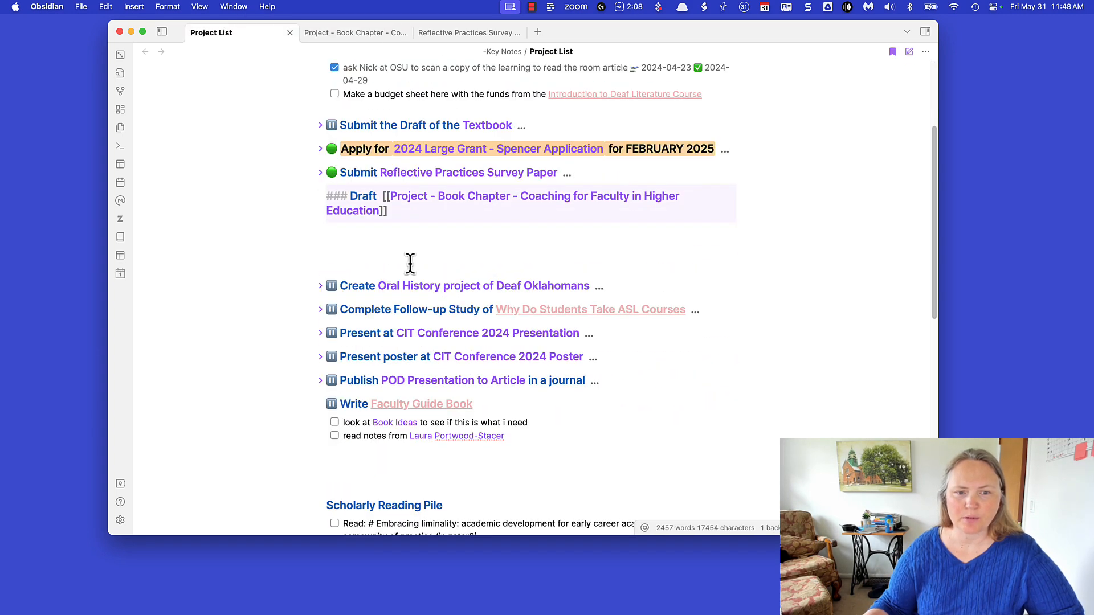
click(413, 229)
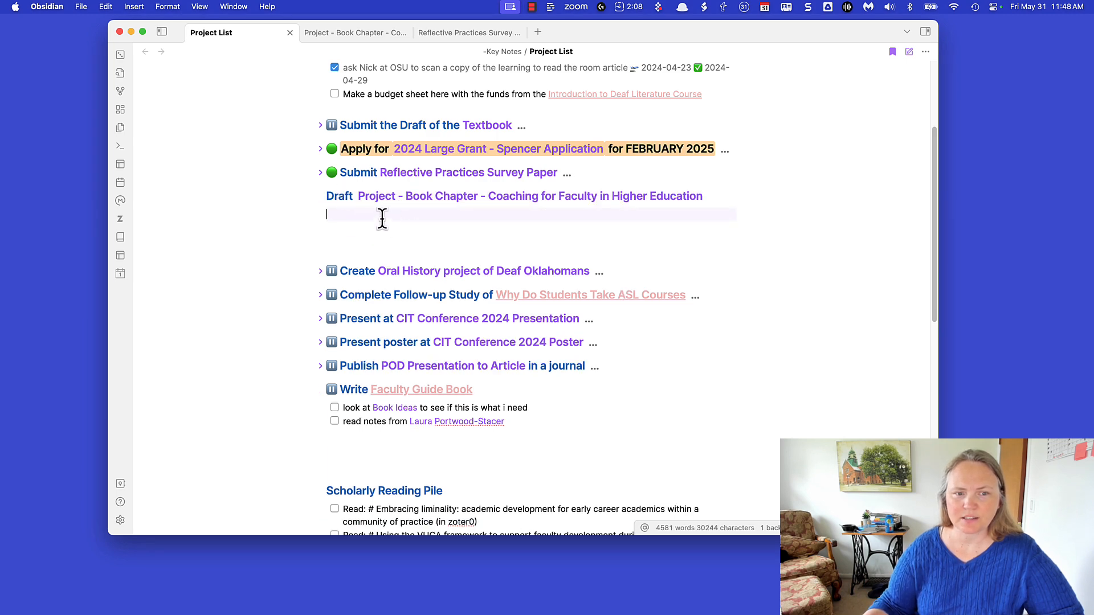
click(321, 196)
click(332, 198)
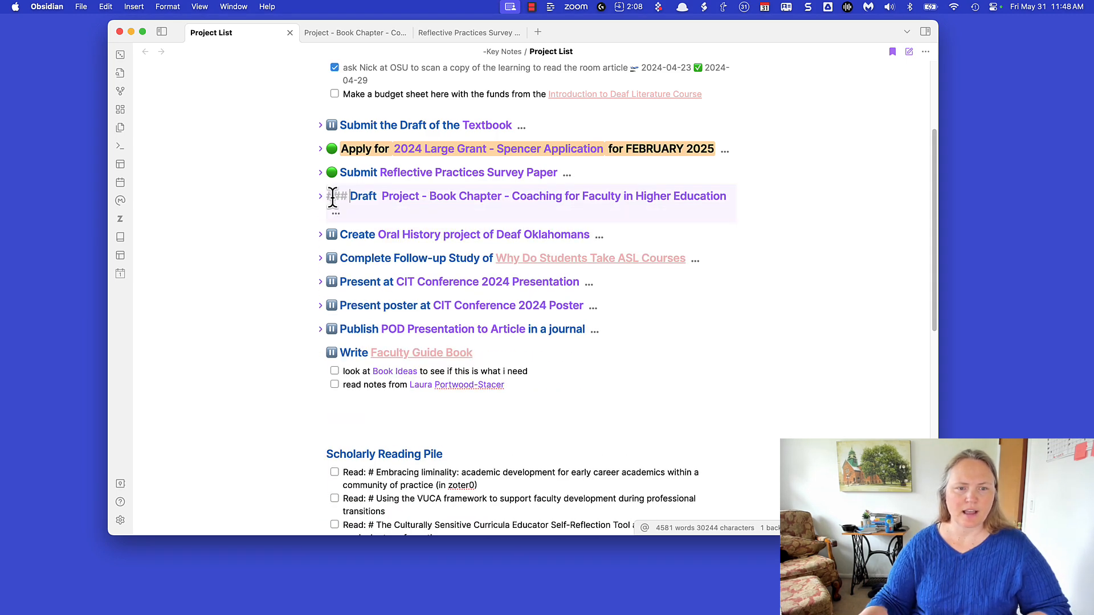
key(ctrl+super+space)
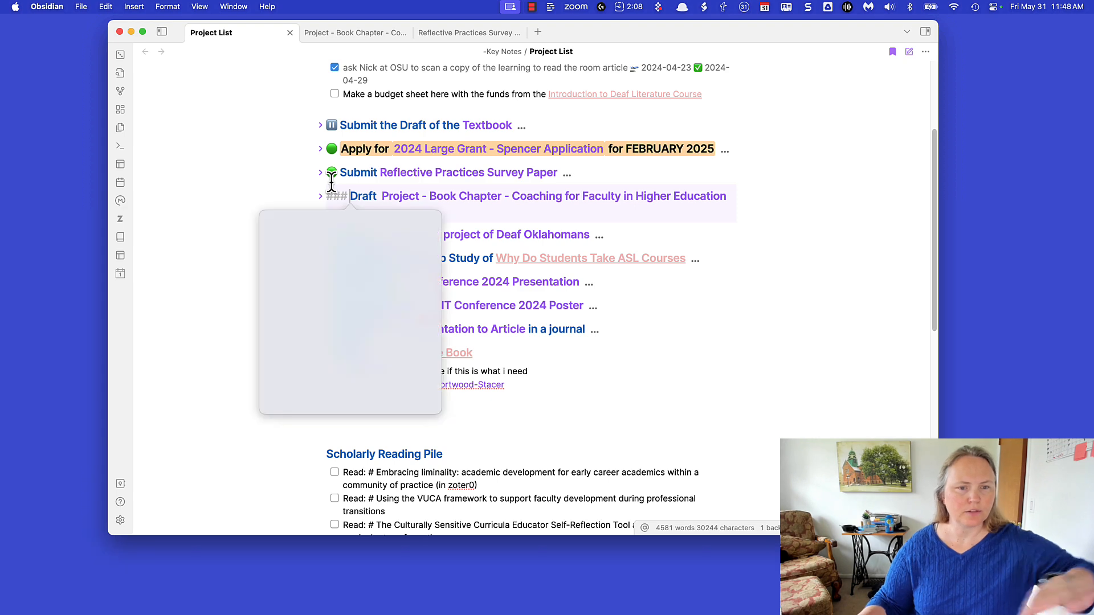
key(Escape)
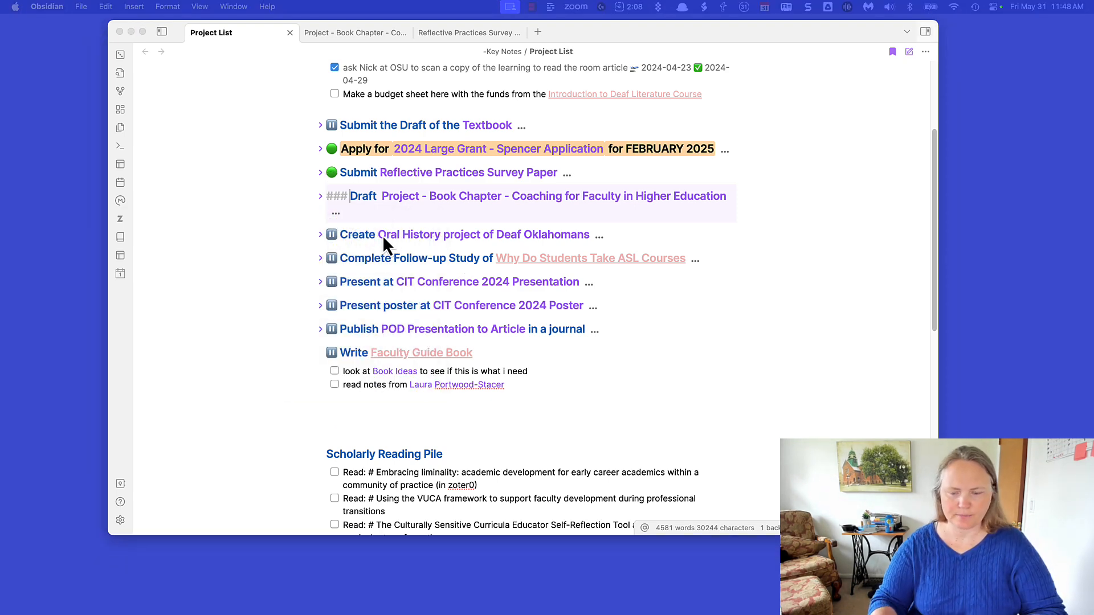
click(351, 196)
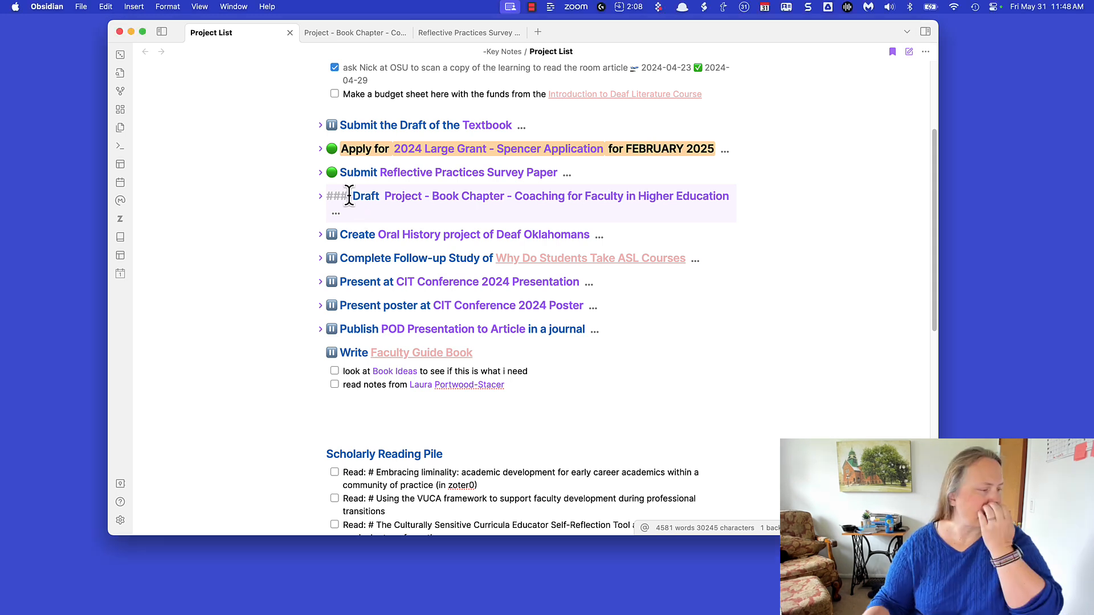
key(ctrl+super+space)
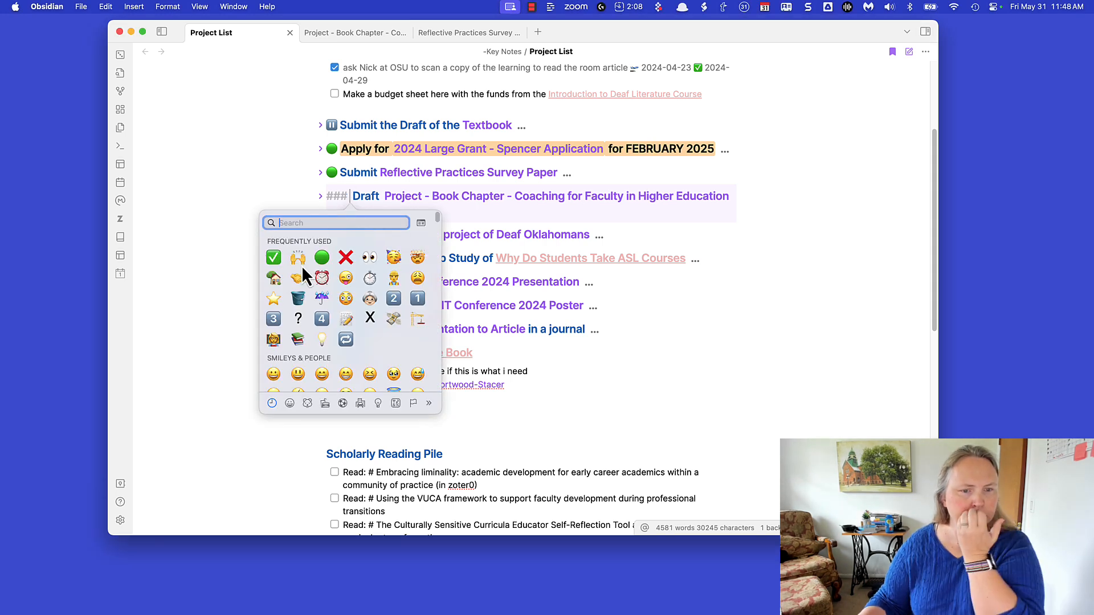
click(320, 257)
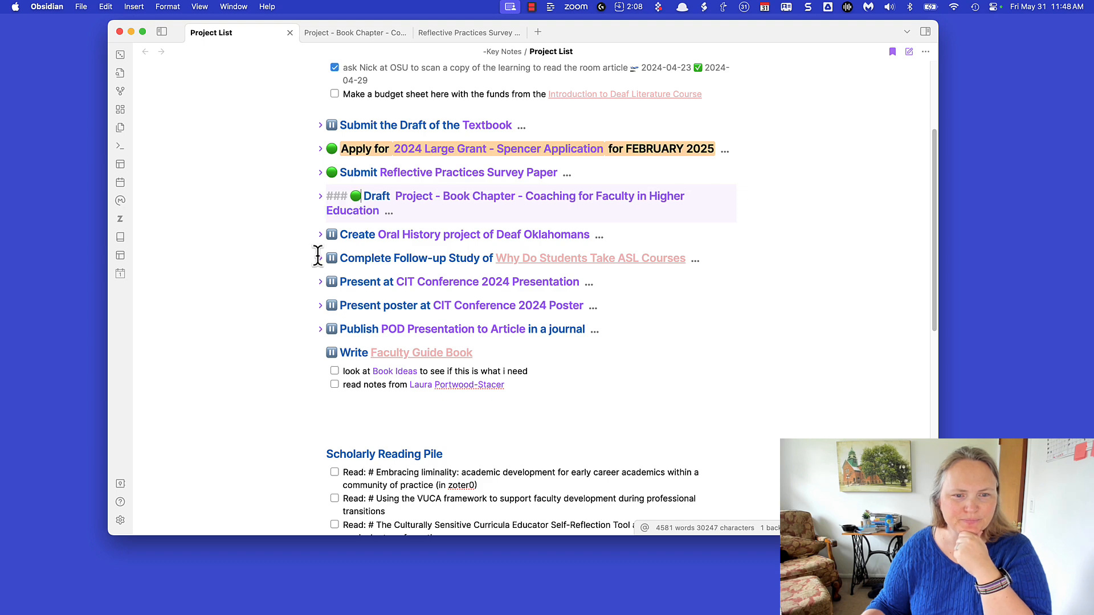
Expand the Draft Book Chapter heading and embed the note "Project - Book Chapter - Coaching for Faculty in Higher Education" on a new line beneath it.
click(319, 197)
click(416, 215)
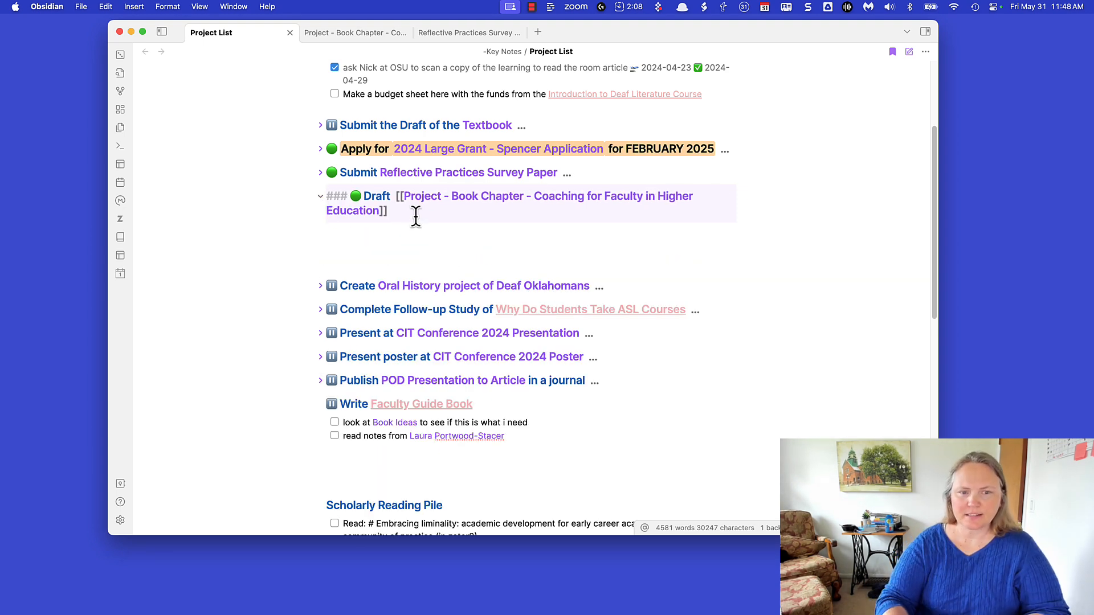
key(Return)
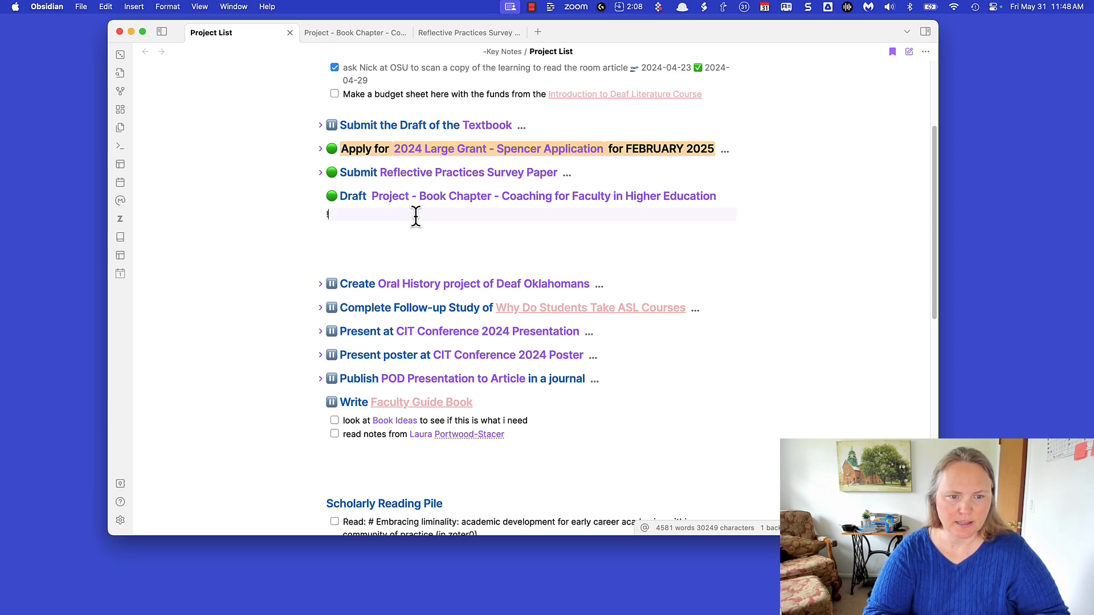
text(![[)
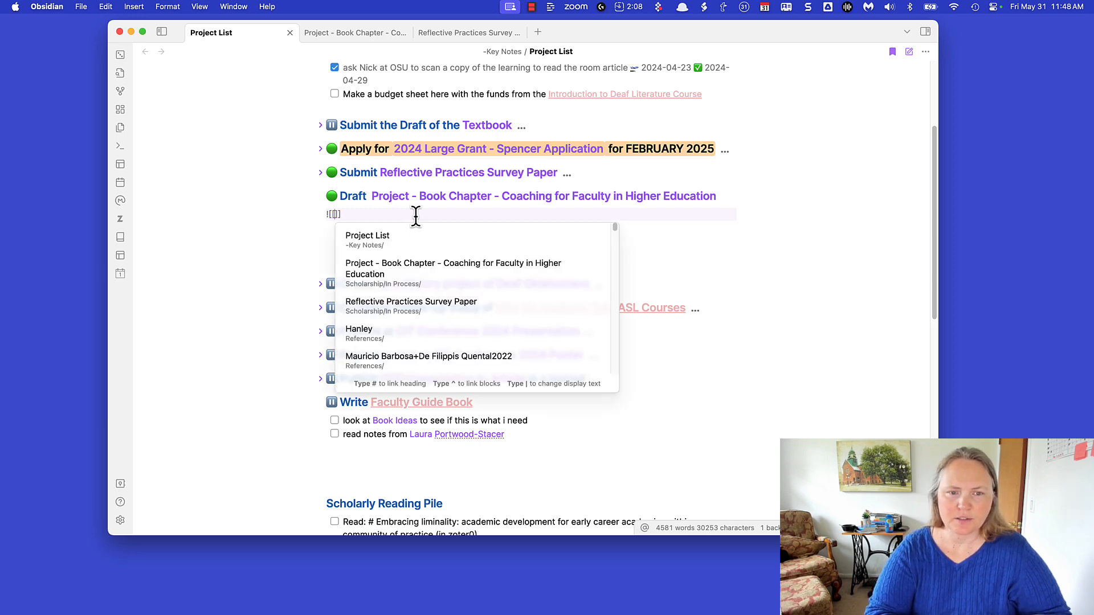
text(Pro)
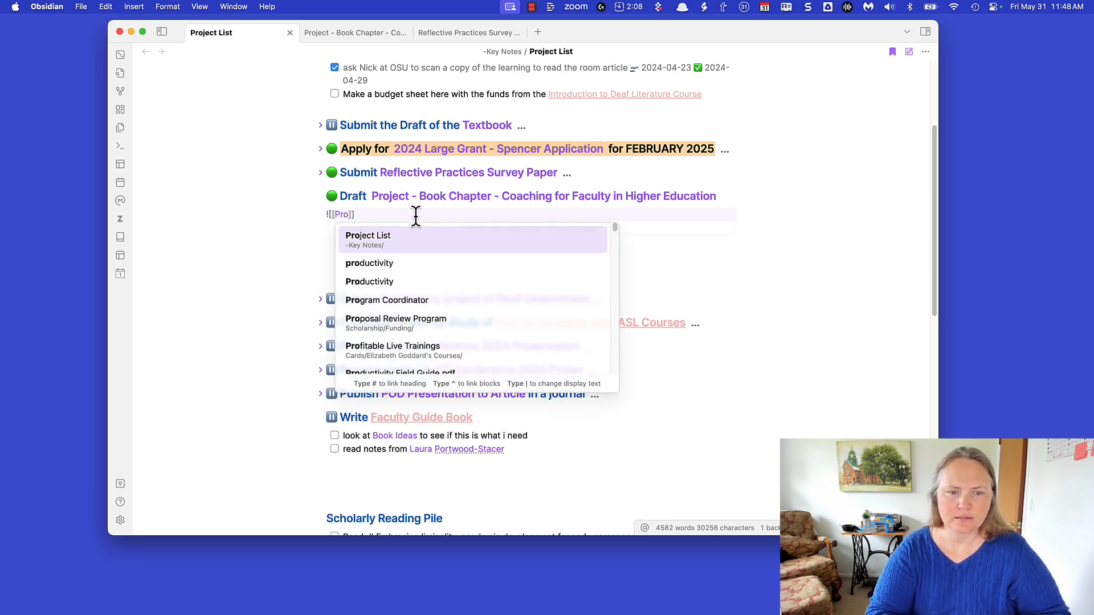
text(ject -)
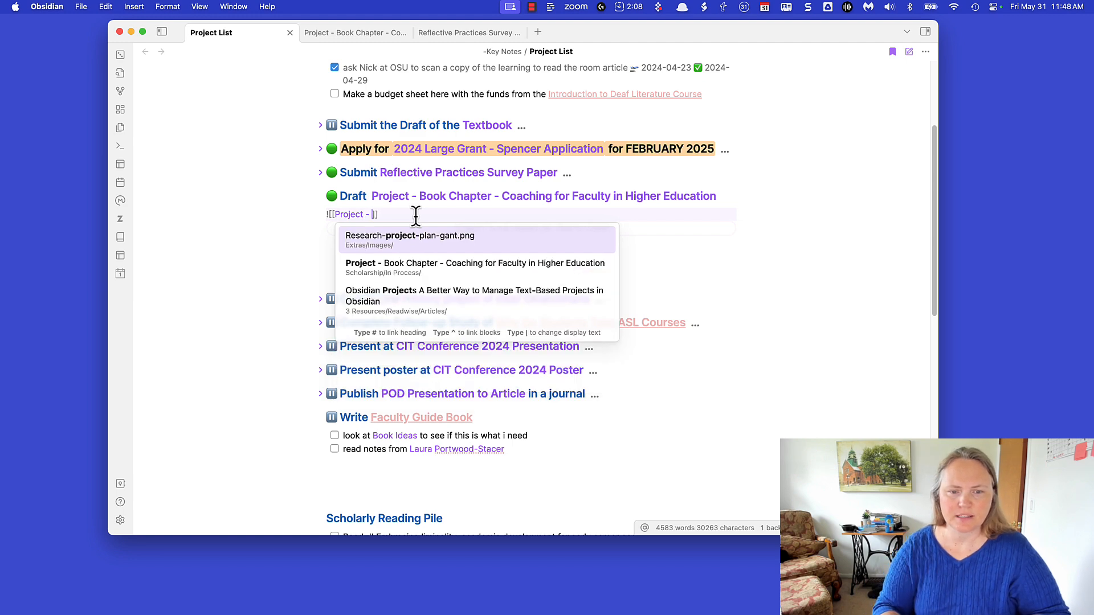
key(Down)
key(Return)
mouse_move(416, 215)
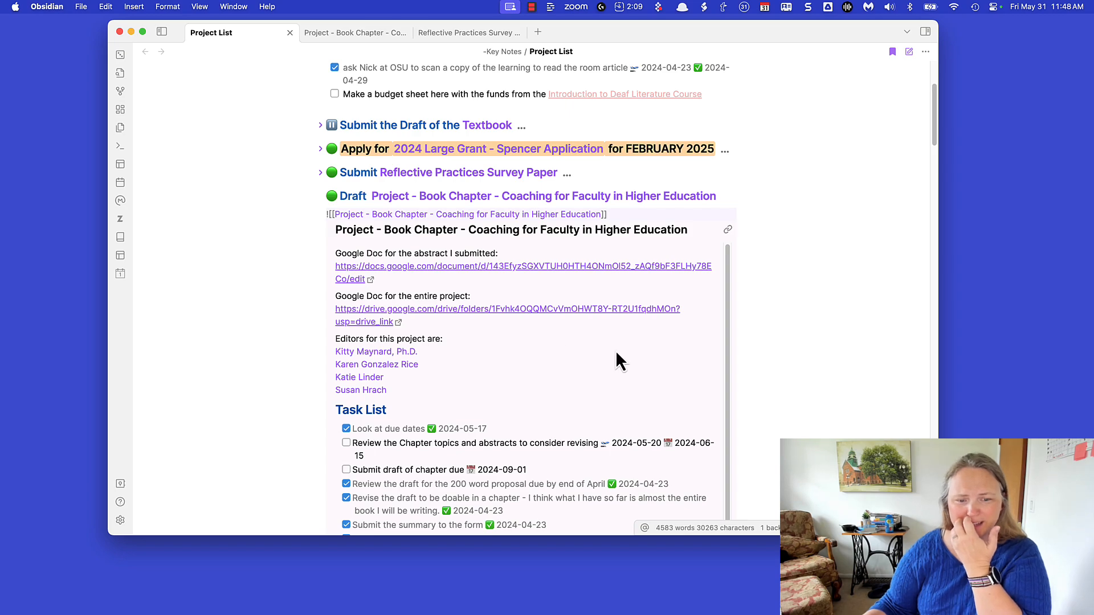
Look through the embedded Book Chapter note and limit the embed to its Task List heading.
scroll(624, 439, down, 5)
scroll(623, 443, down, 10)
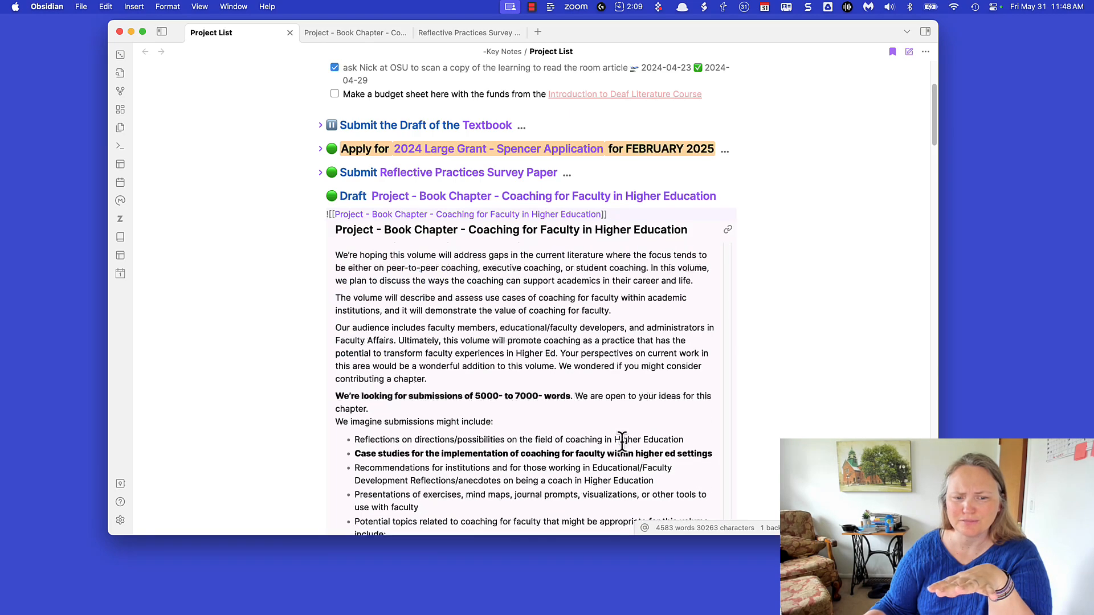
scroll(620, 440, up, 15)
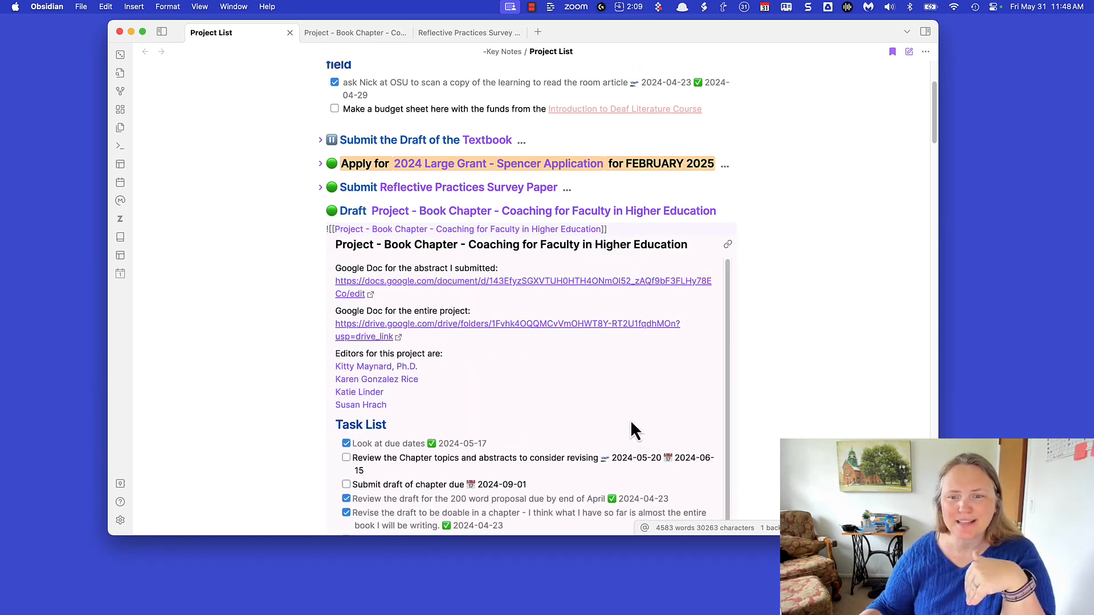
scroll(841, 376, down, 3)
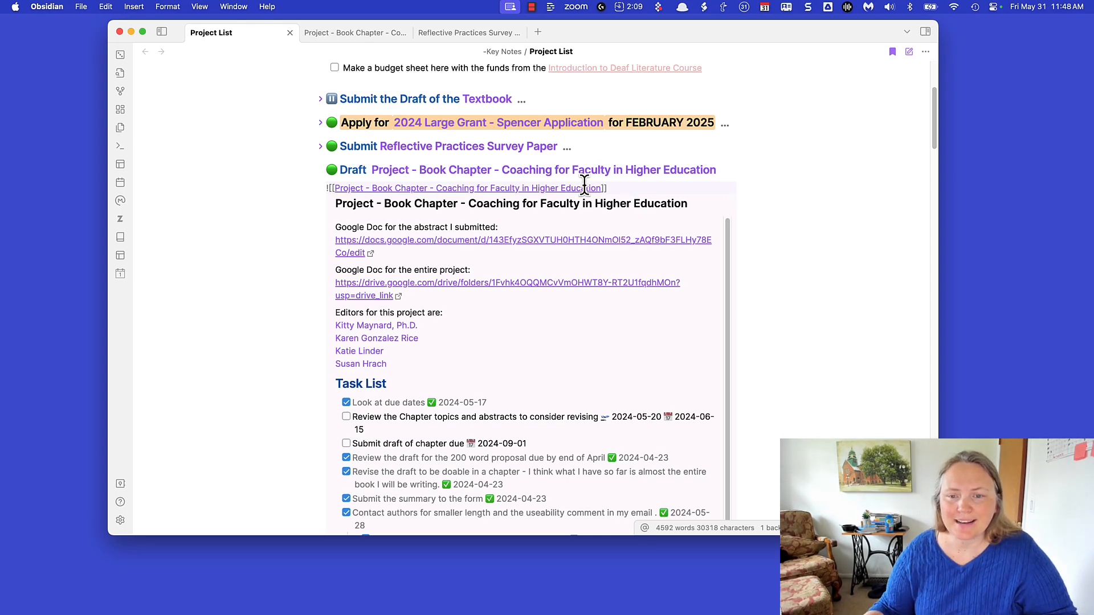
mouse_move(423, 190)
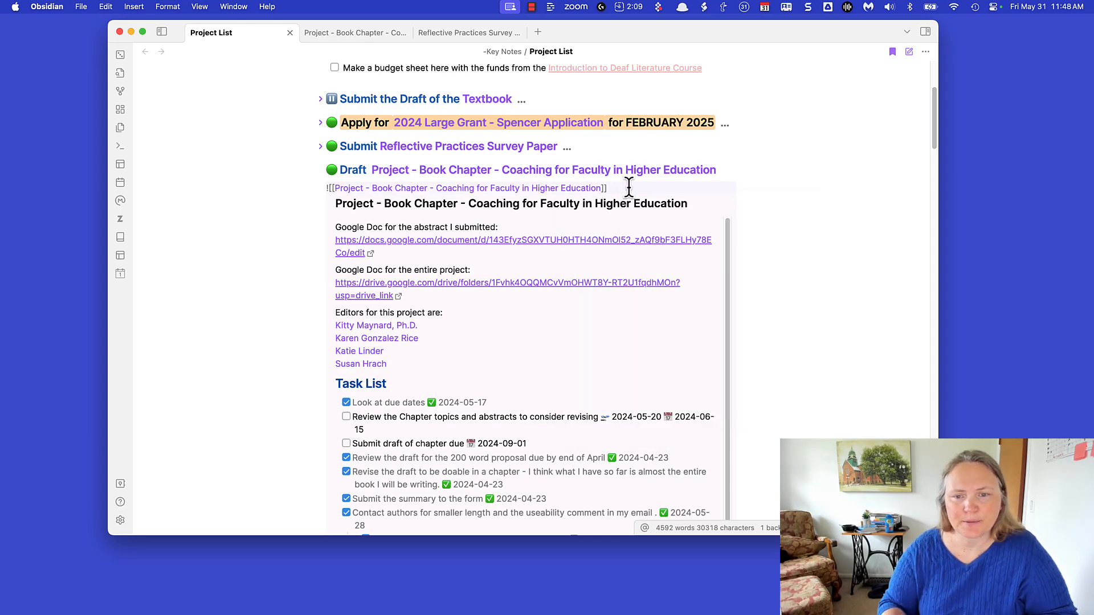
text(#)
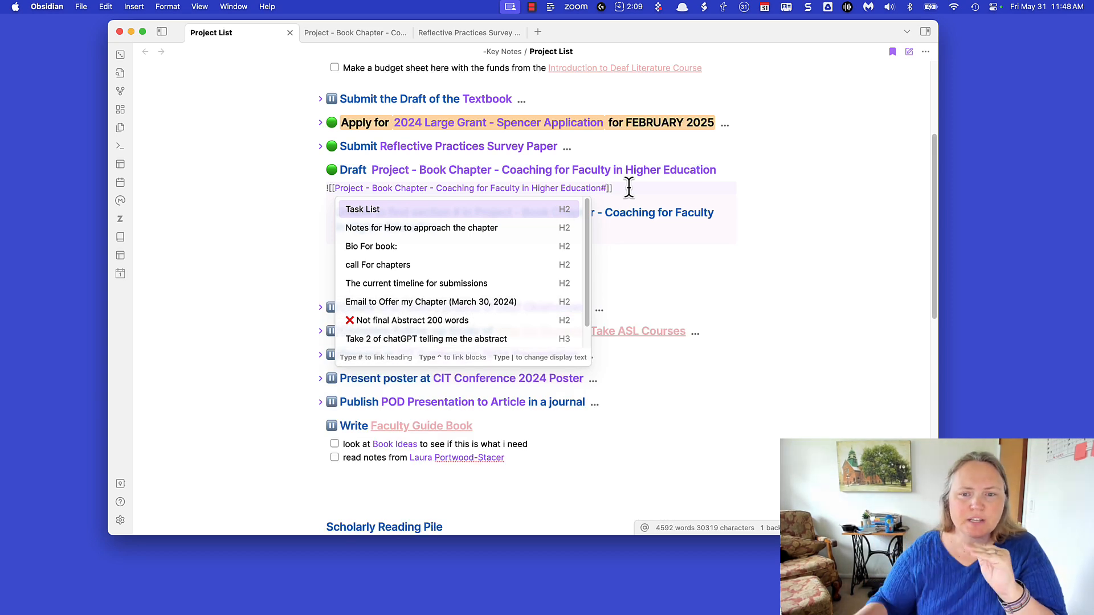
click(551, 214)
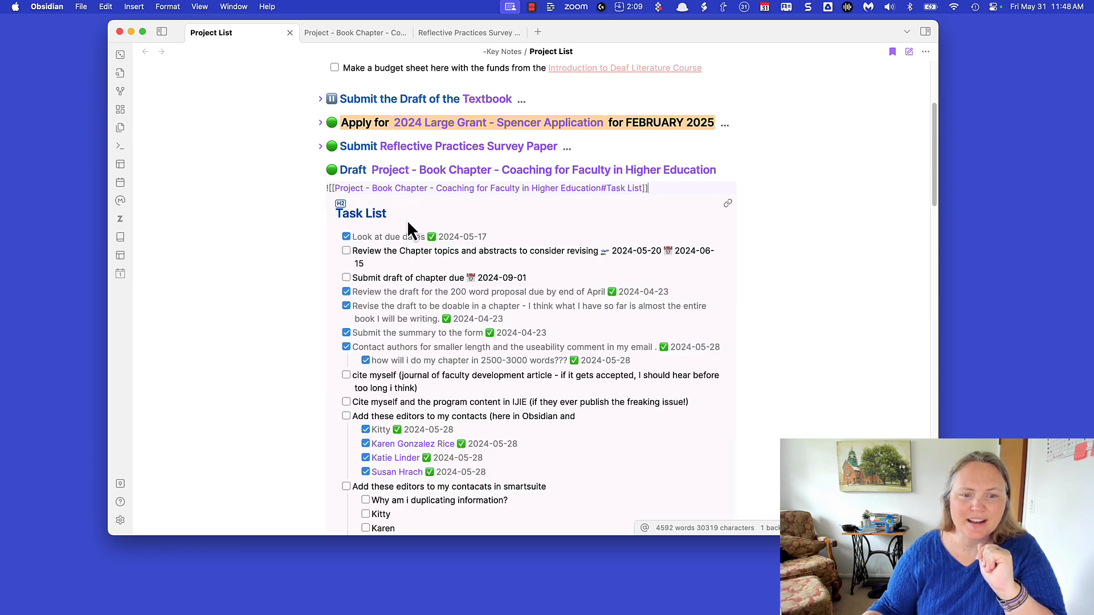
In the embedded task list, check off the last named editor's subtask under "Add these editors to my contacats in smartsuite".
scroll(595, 392, down, 5)
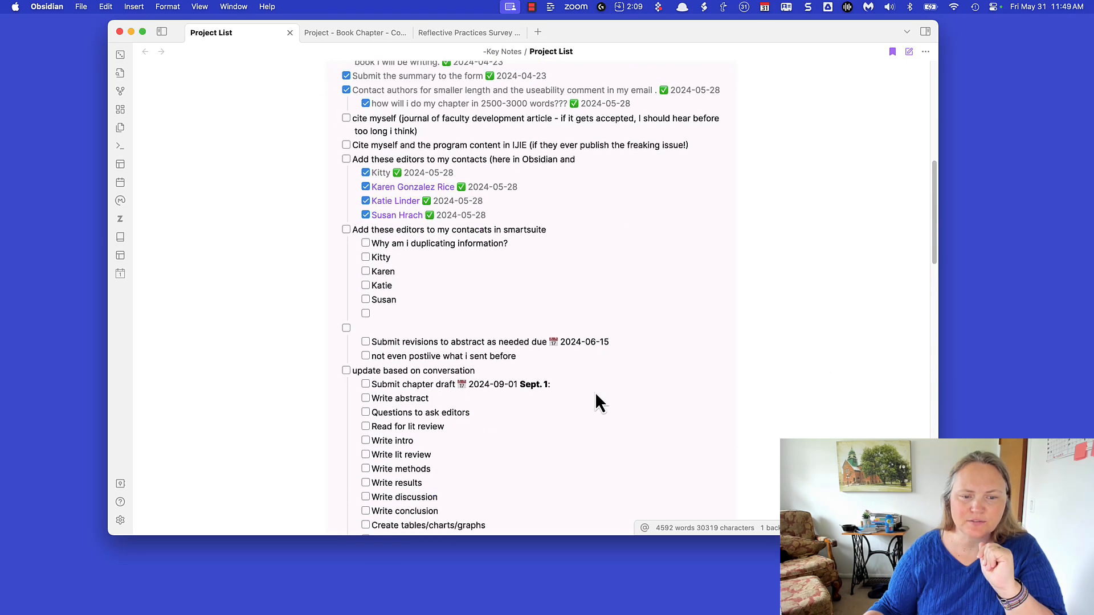
scroll(455, 226, up, 5)
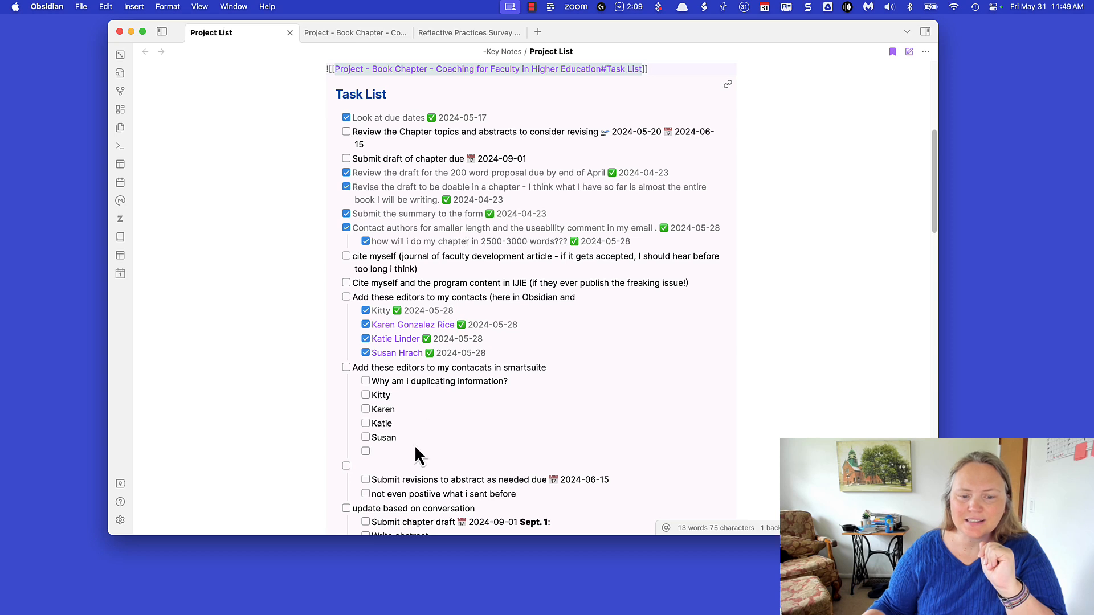
click(366, 438)
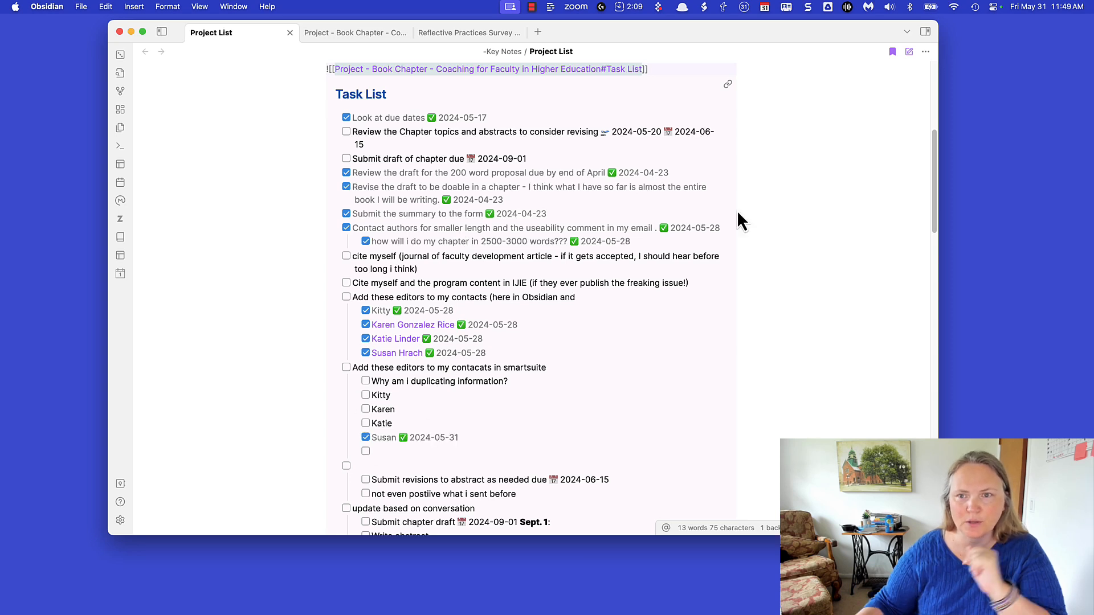
Follow the embed's link to the source note, look over its highlighted Task List section, and return to the Project List.
scroll(811, 187, up, 1)
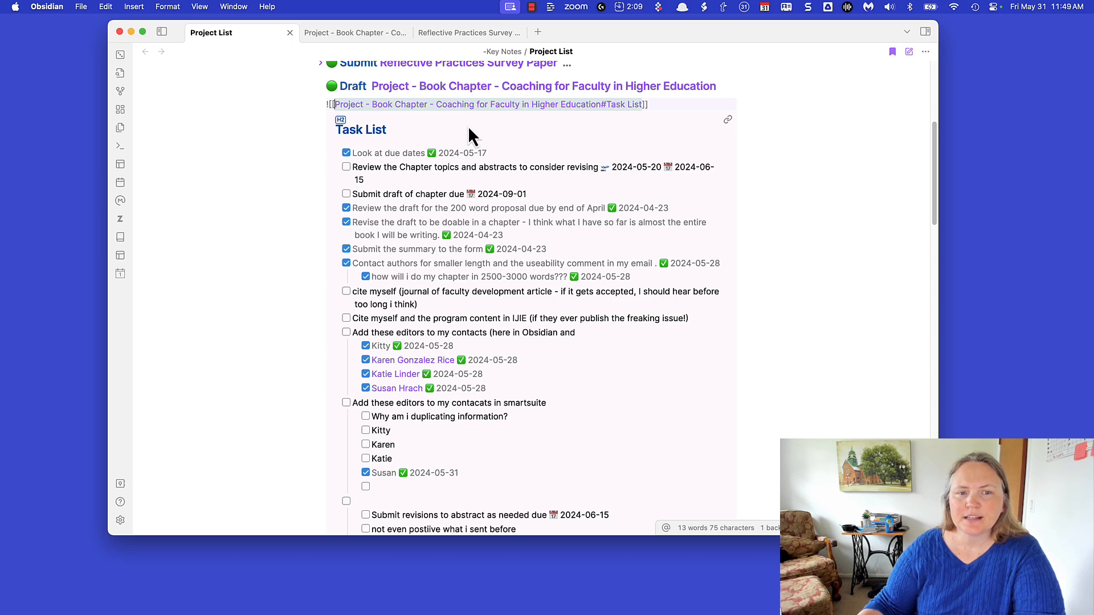
click(728, 120)
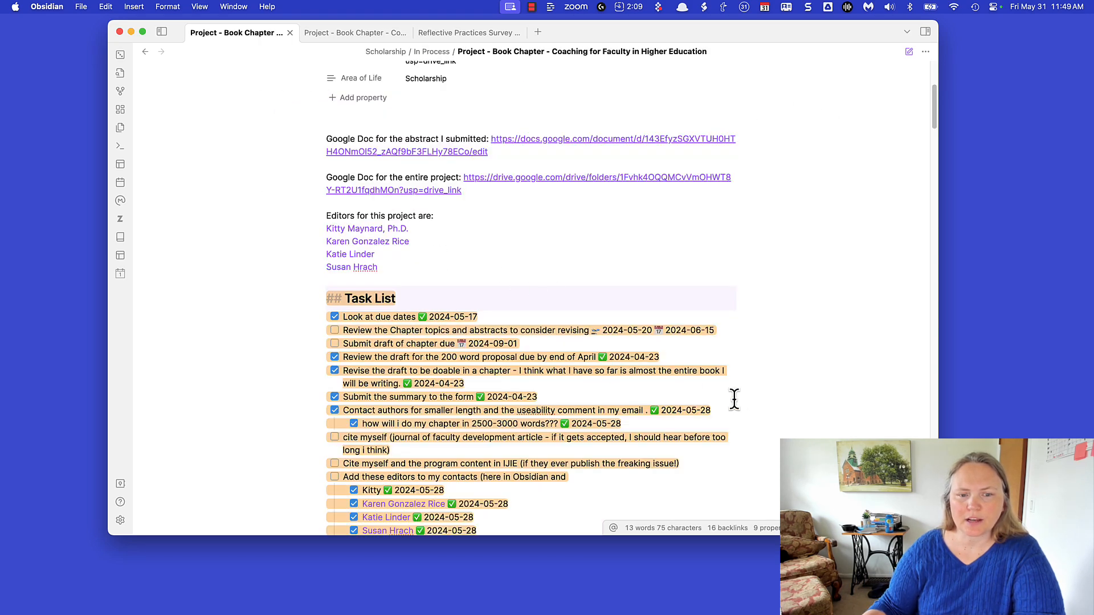
scroll(727, 371, up, 8)
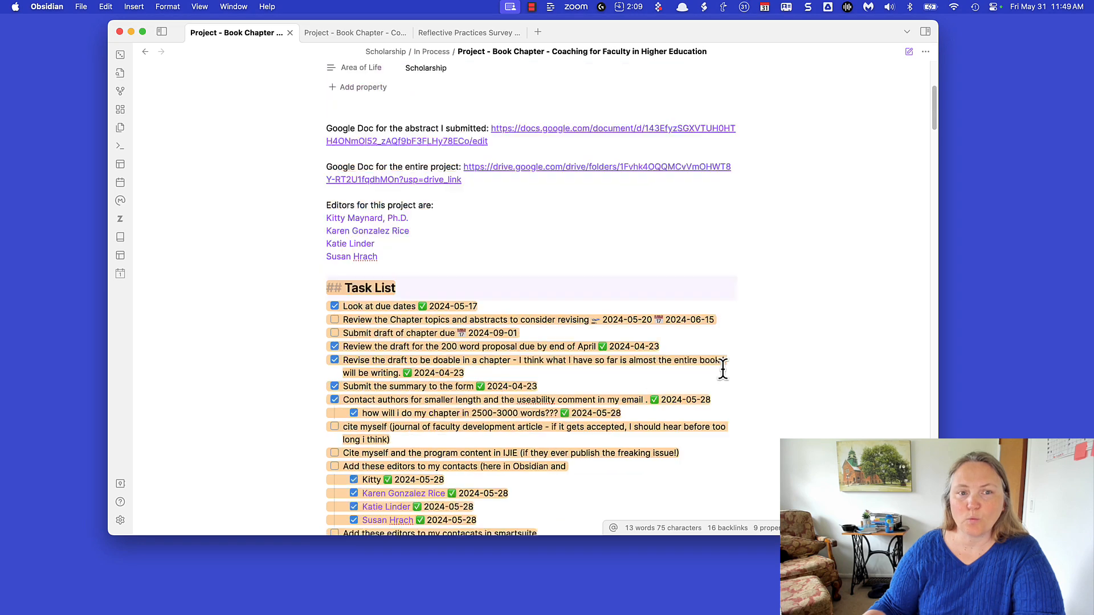
scroll(521, 342, down, 10)
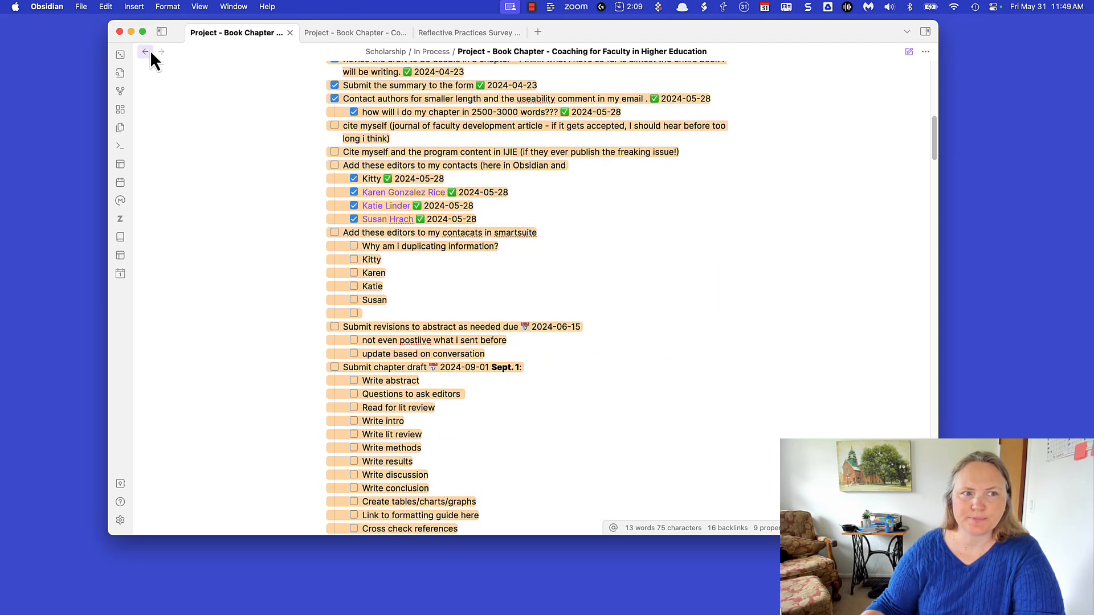
click(147, 52)
scroll(798, 277, up, 5)
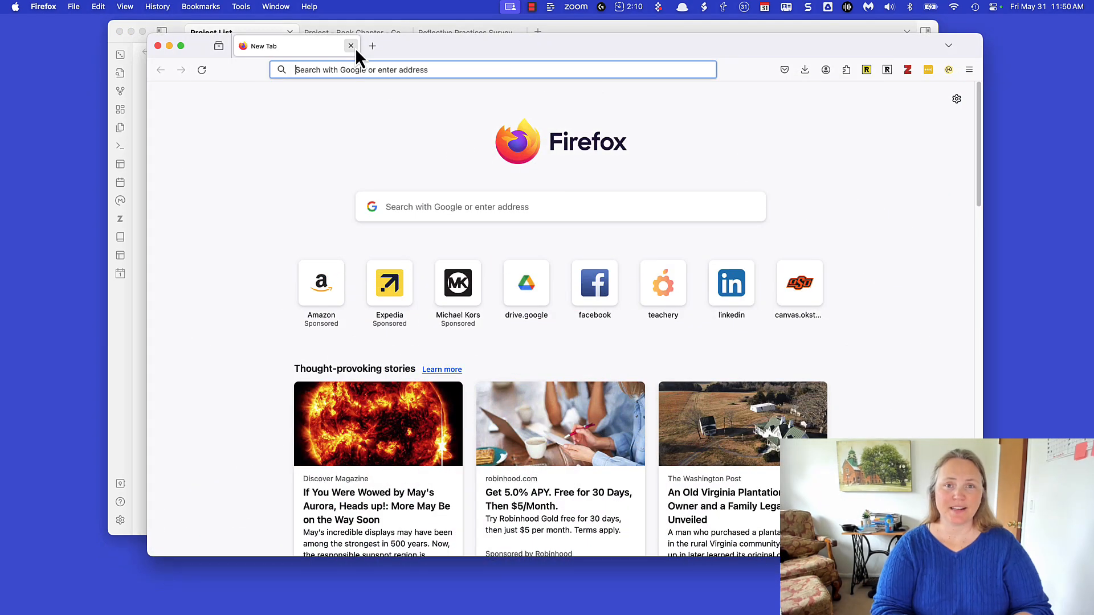
Open obsidian.md in Firefox and look through the download options for each platform.
text(Obsidian.md/)
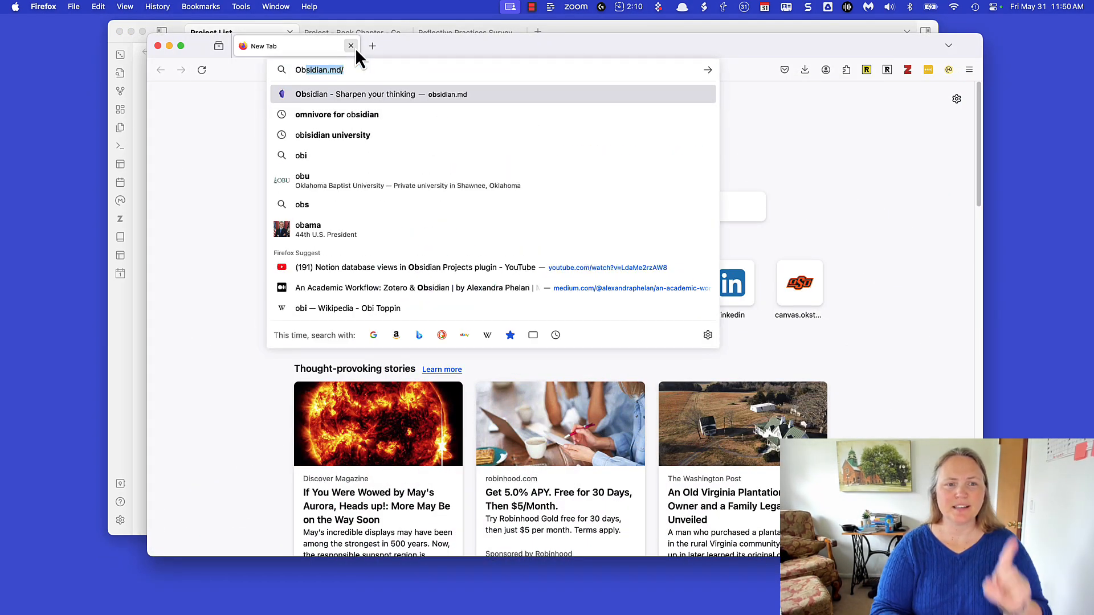
key(Return)
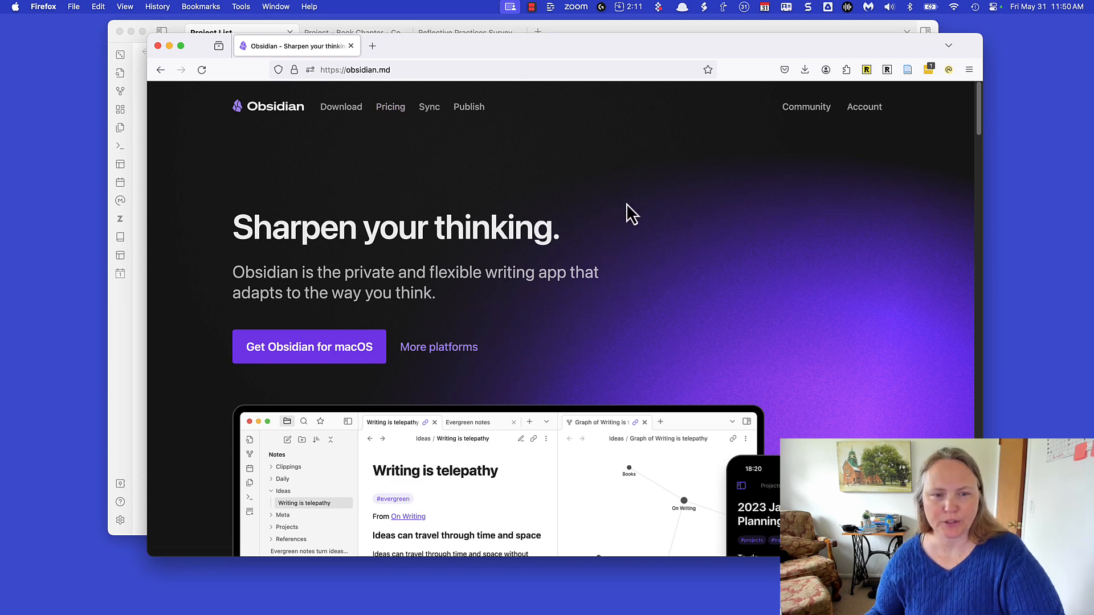
click(344, 108)
scroll(750, 293, down, 3)
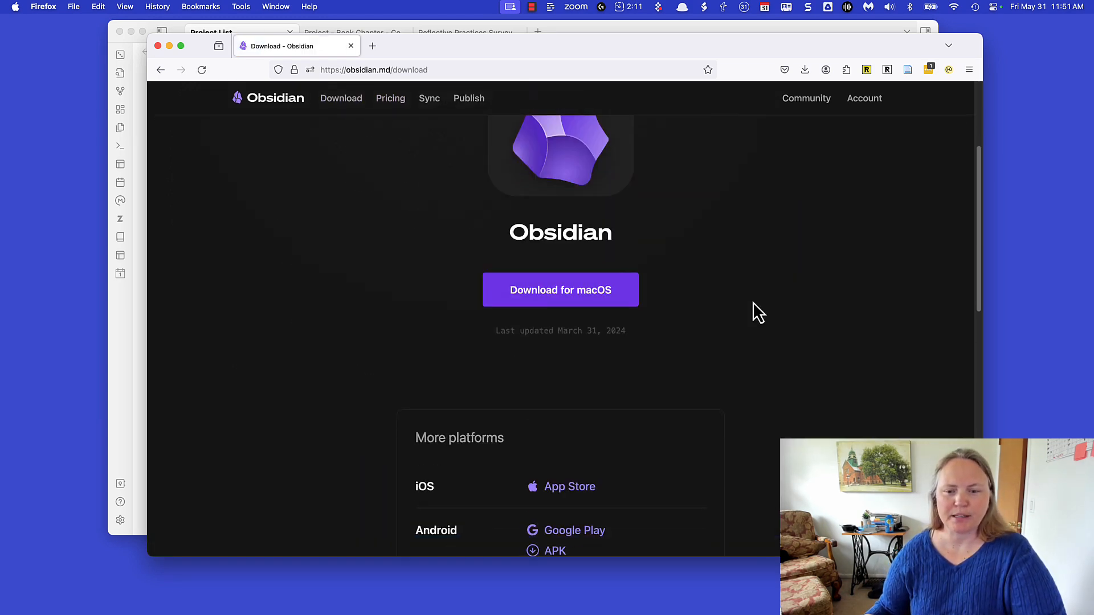
scroll(795, 330, down, 3)
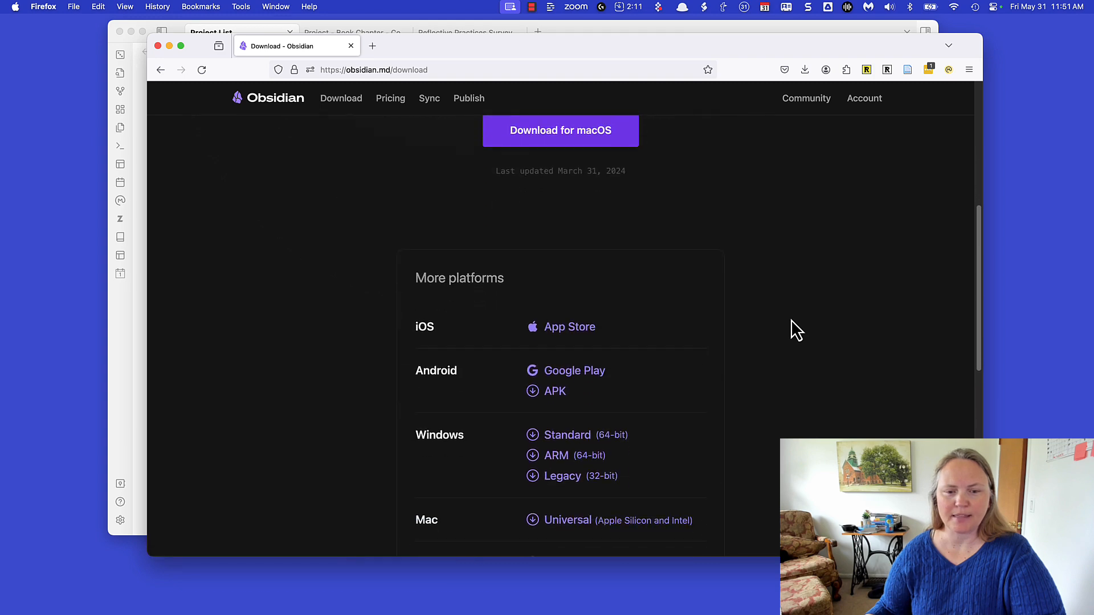
scroll(791, 320, down, 2)
scroll(712, 308, down, 2)
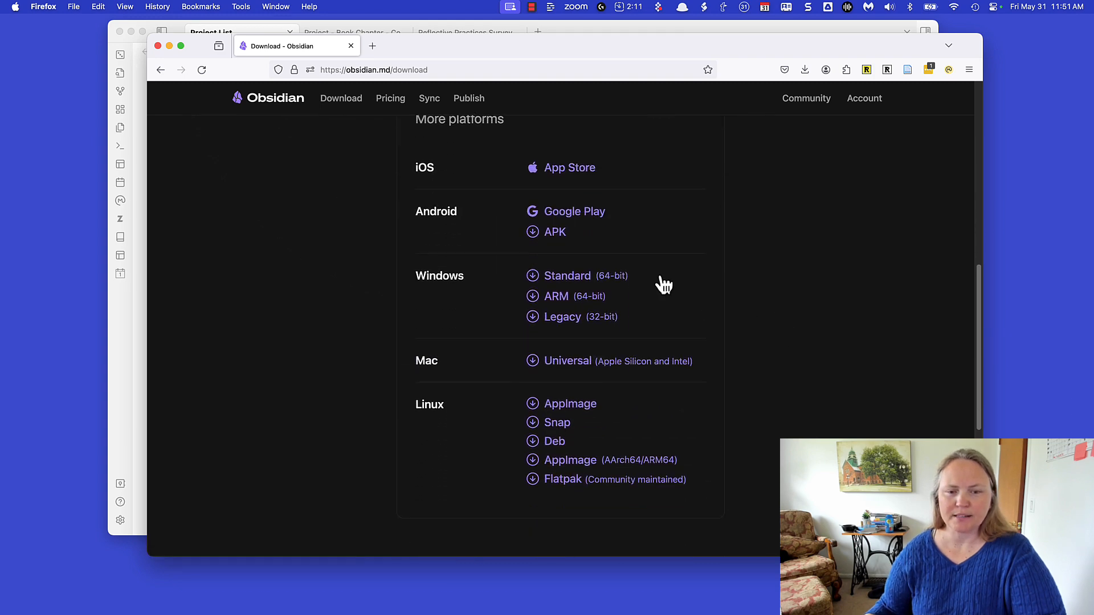
scroll(787, 403, down, 3)
scroll(802, 360, up, 15)
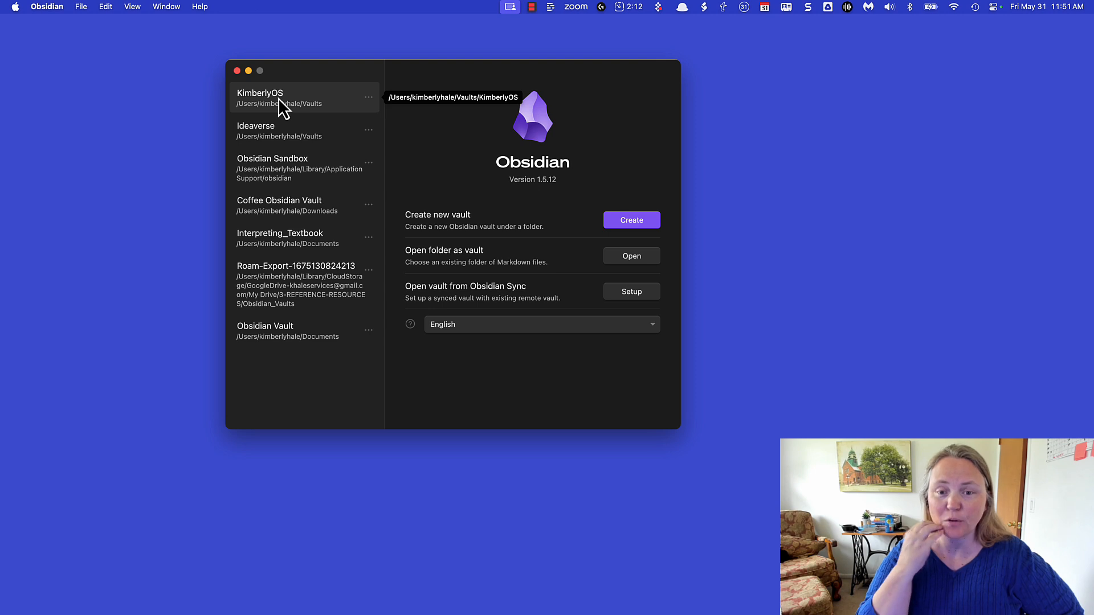
Switch to Obsidian's vault manager, start a new local vault and name it "Practice ABC".
click(641, 225)
click(614, 258)
text(P)
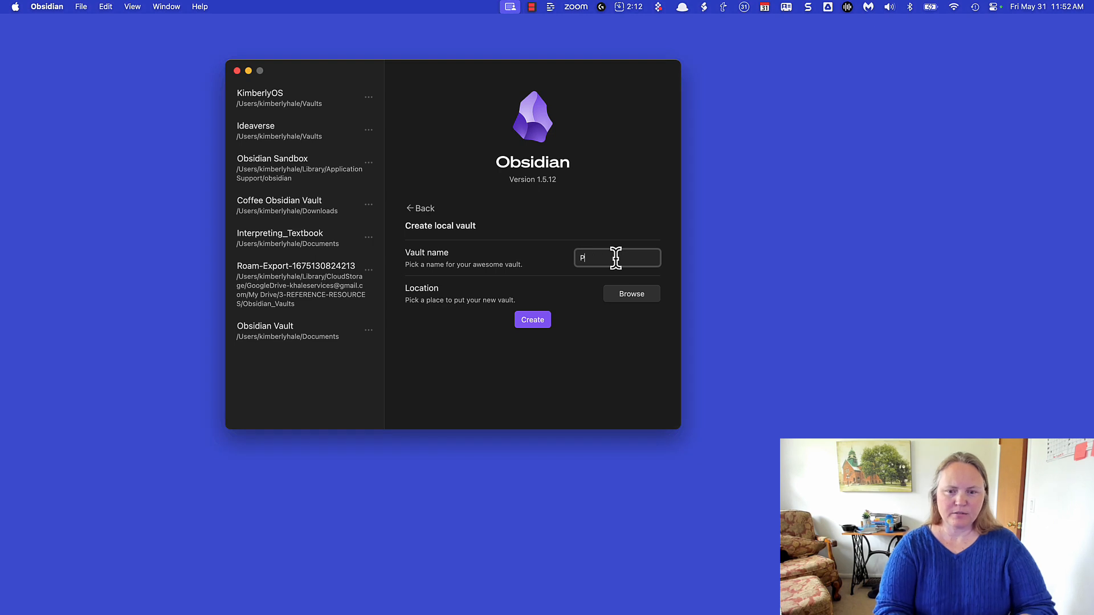
text(ractice Vault)
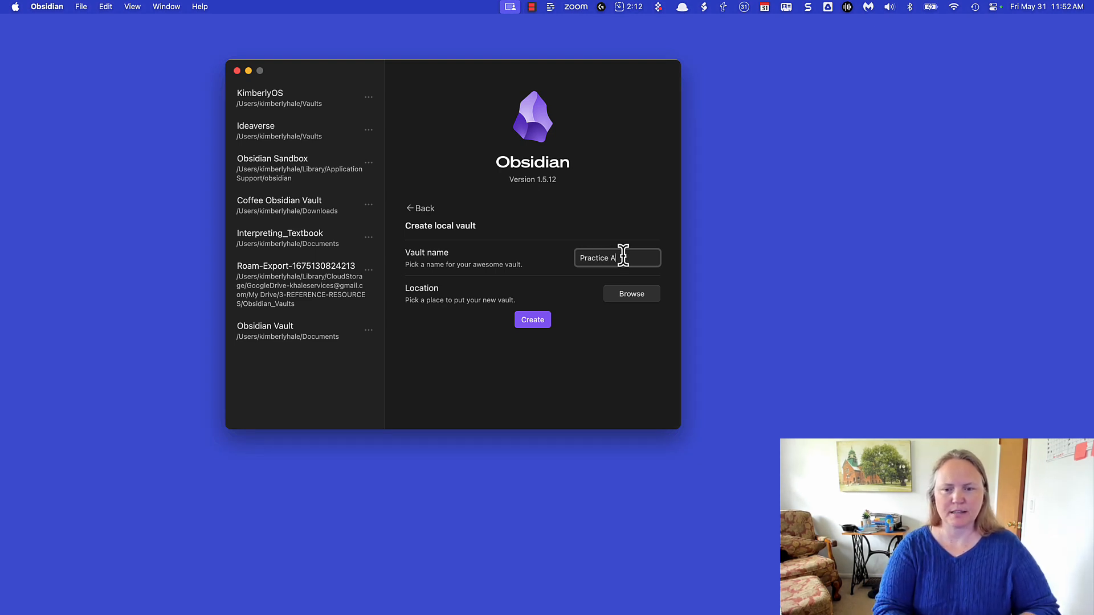
Set the new vault's location to the Vaults folder in the home directory and create the vault.
click(638, 297)
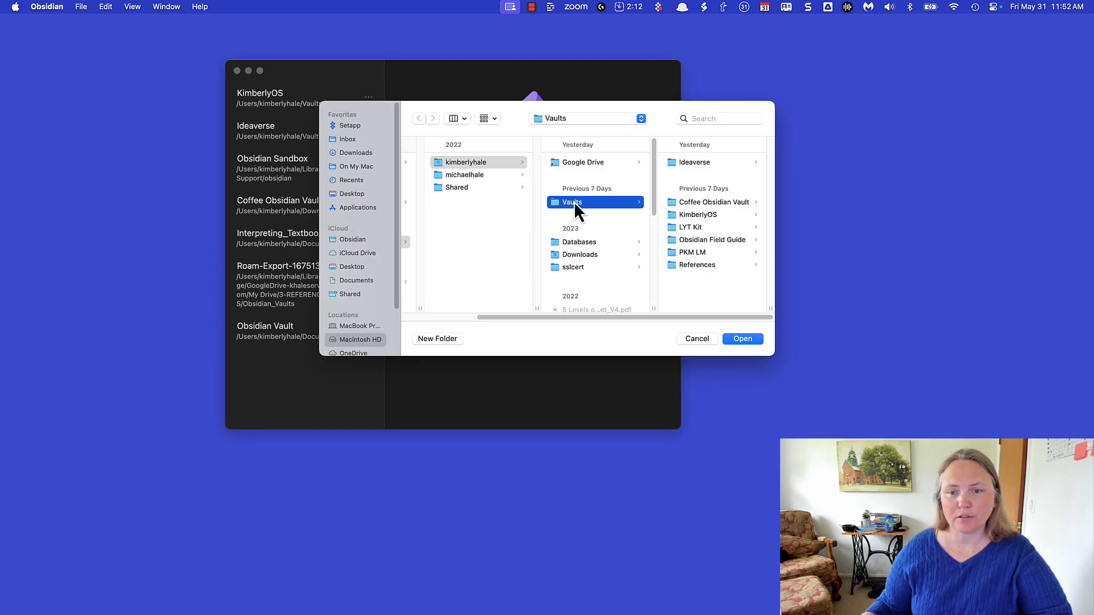
click(689, 214)
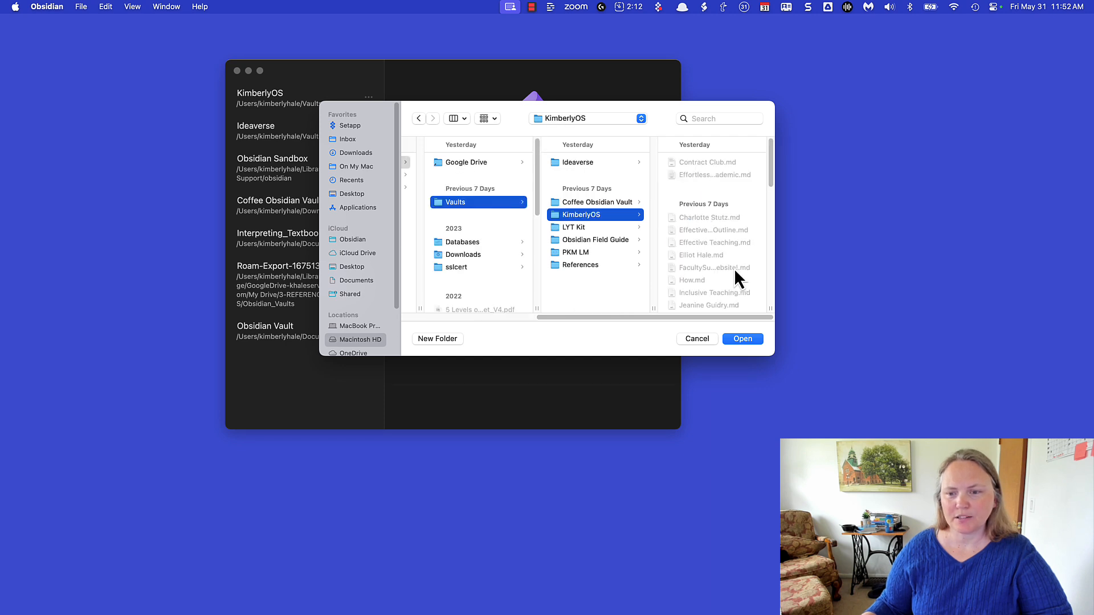
scroll(734, 268, down, 15)
scroll(733, 266, up, 15)
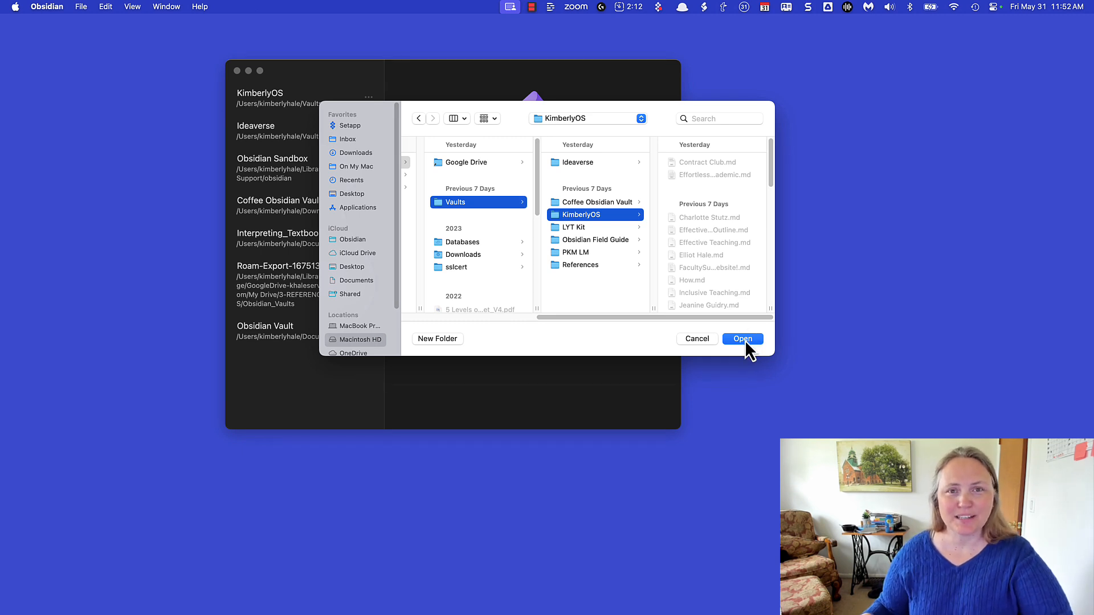
click(469, 205)
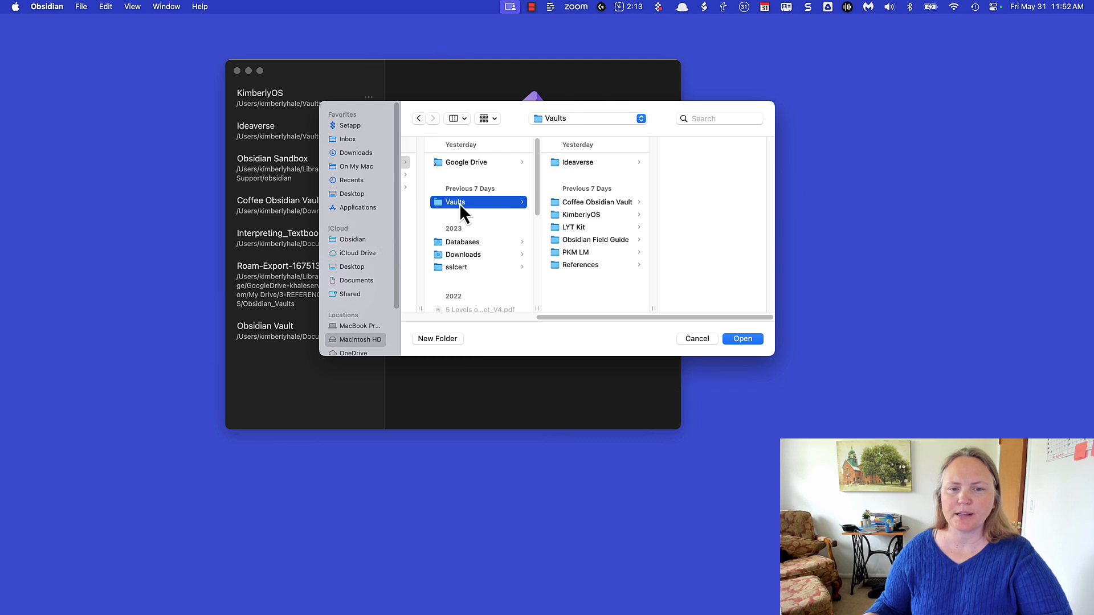
click(744, 339)
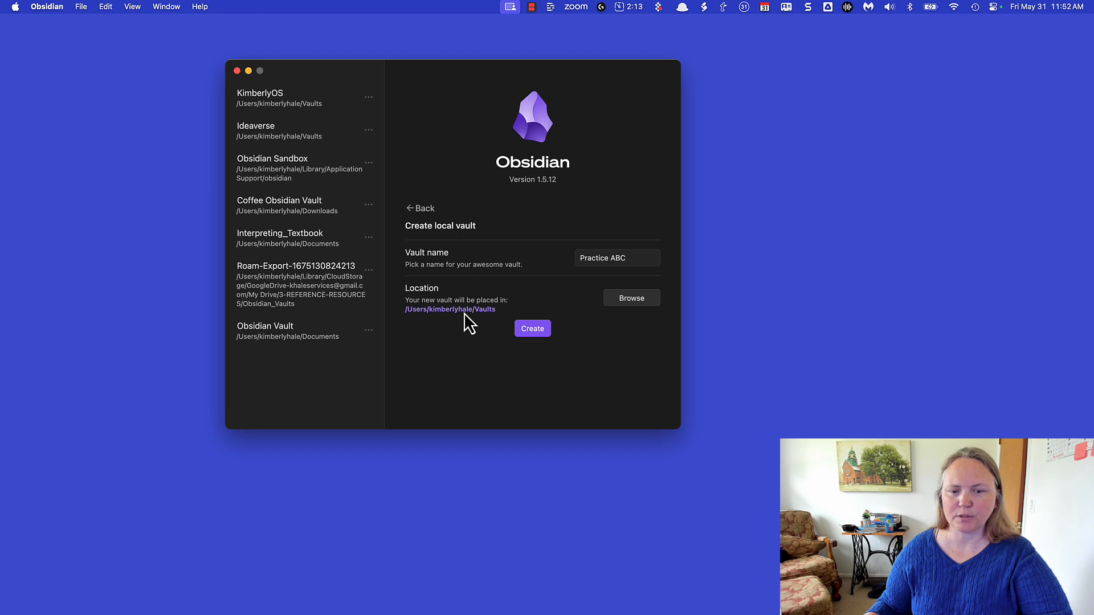
click(532, 330)
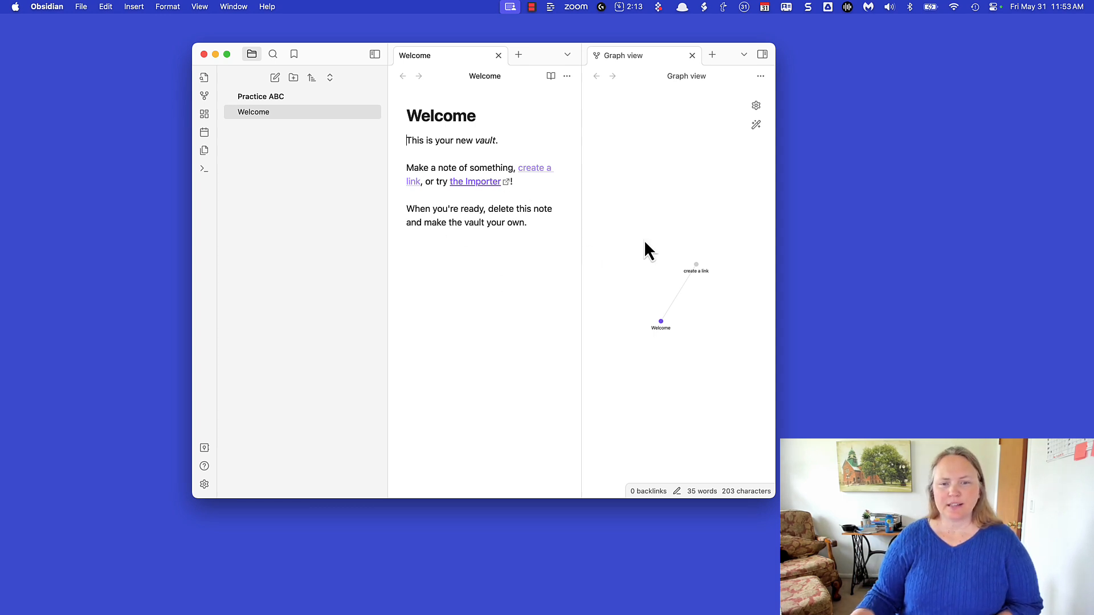
Delete the default Welcome note from the Practice ABC vault.
right_click(275, 112)
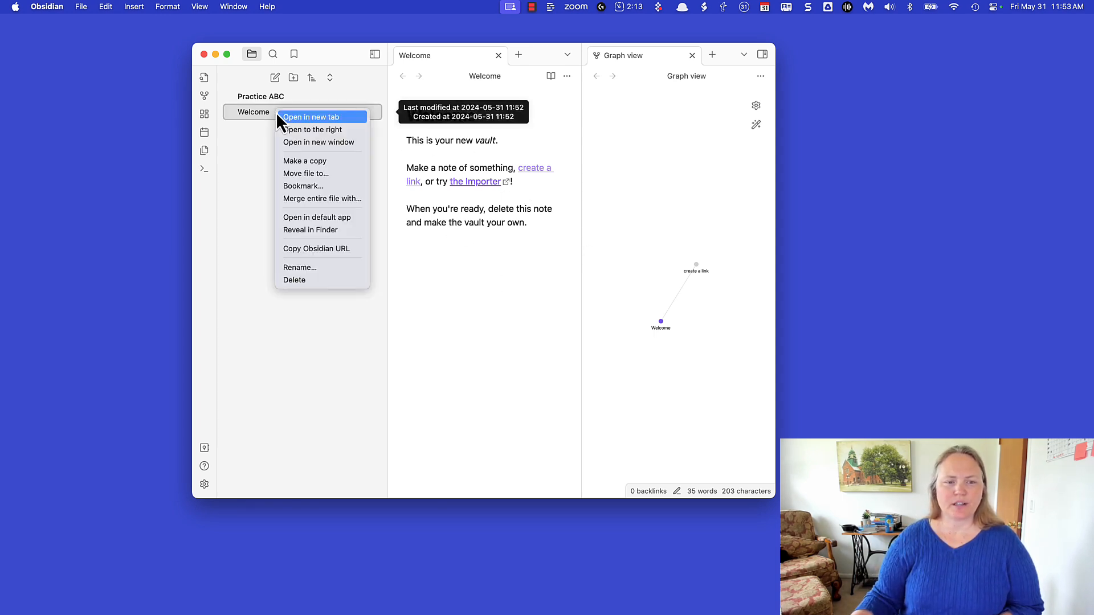
click(322, 284)
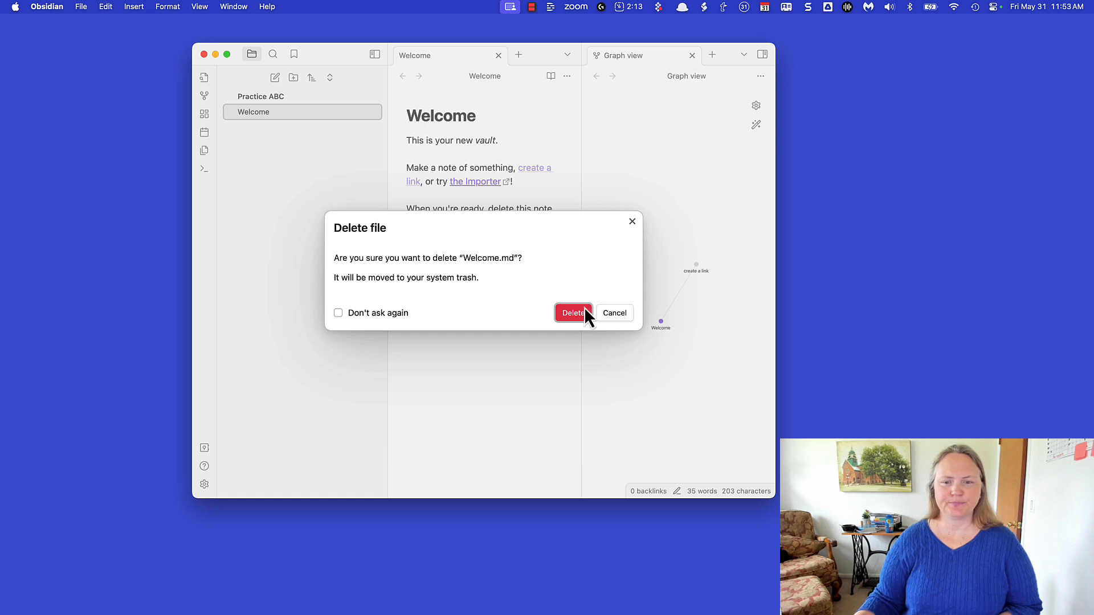
click(573, 313)
Close the graph view and enlarge the note area by widening the window and narrowing the file sidebar.
click(692, 55)
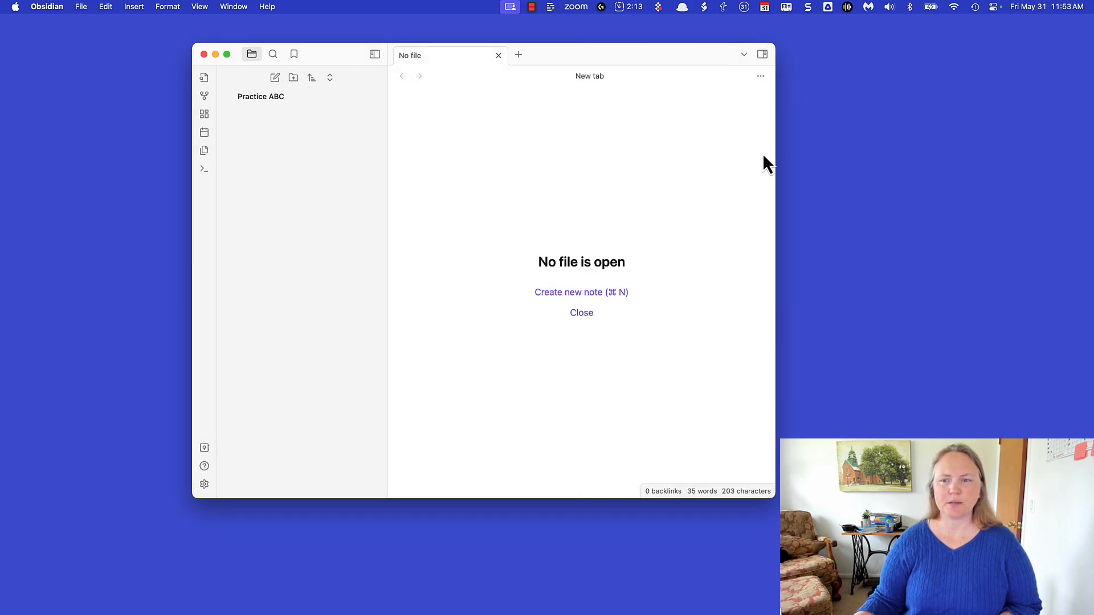
drag(774, 153, 909, 149)
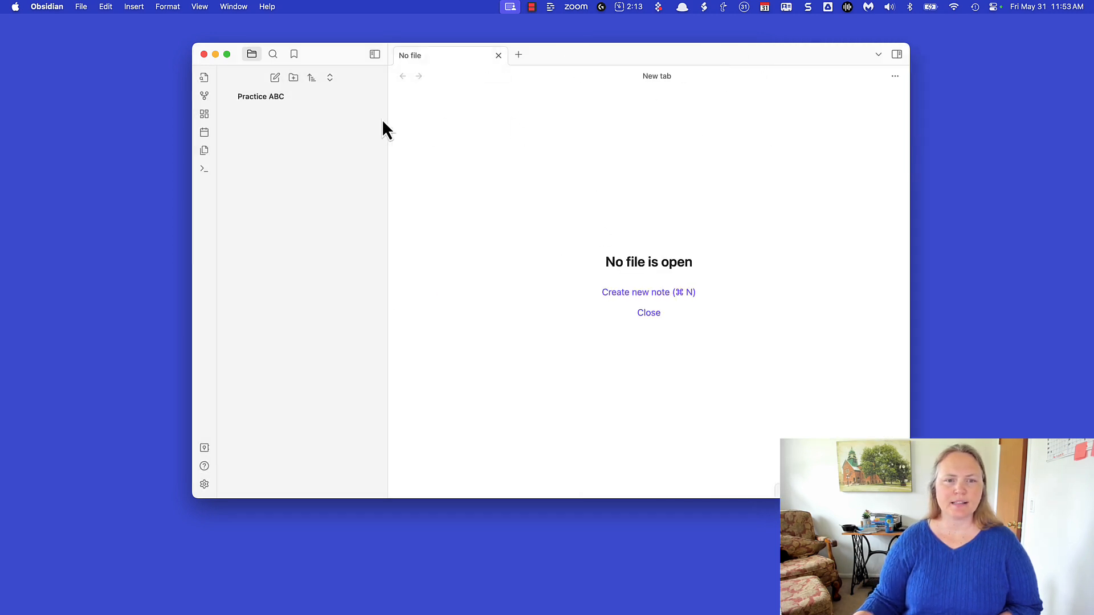
drag(386, 115, 328, 123)
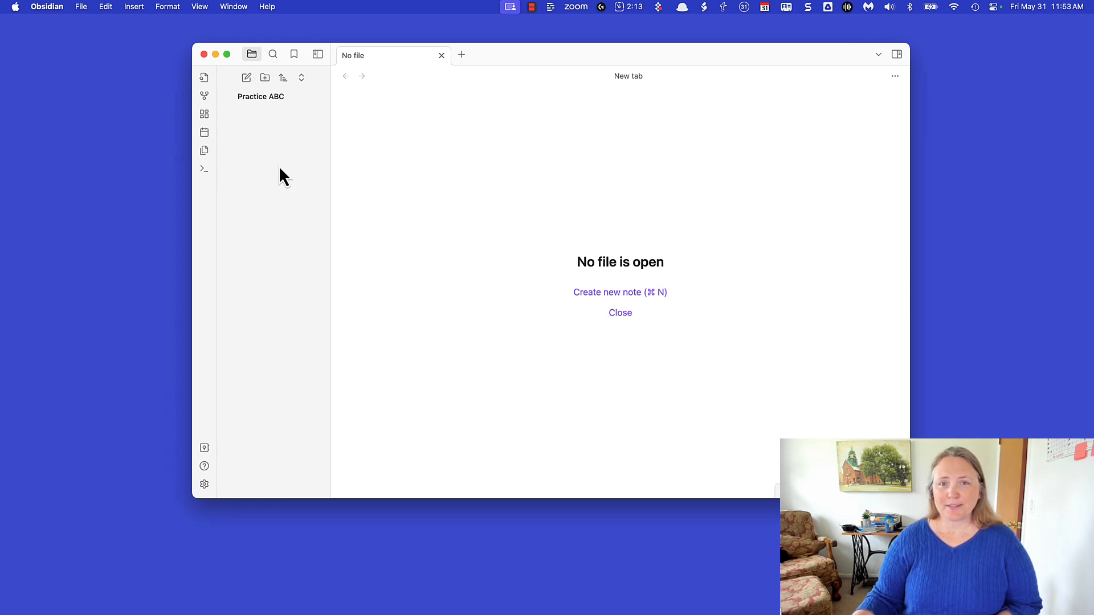
Create a new note titled "Project List" in the vault.
click(602, 295)
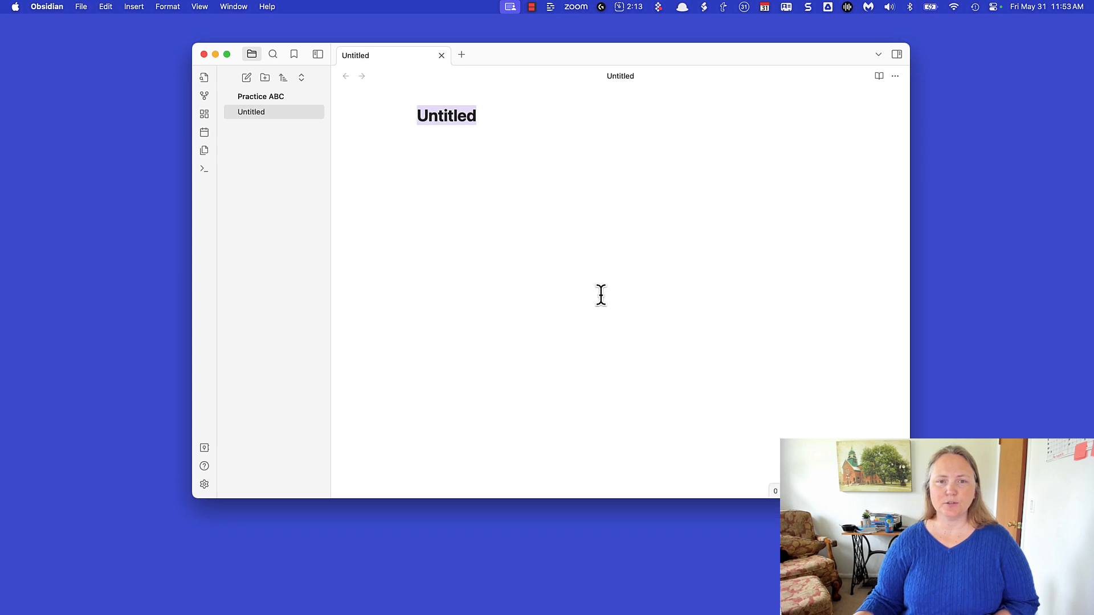
text(P)
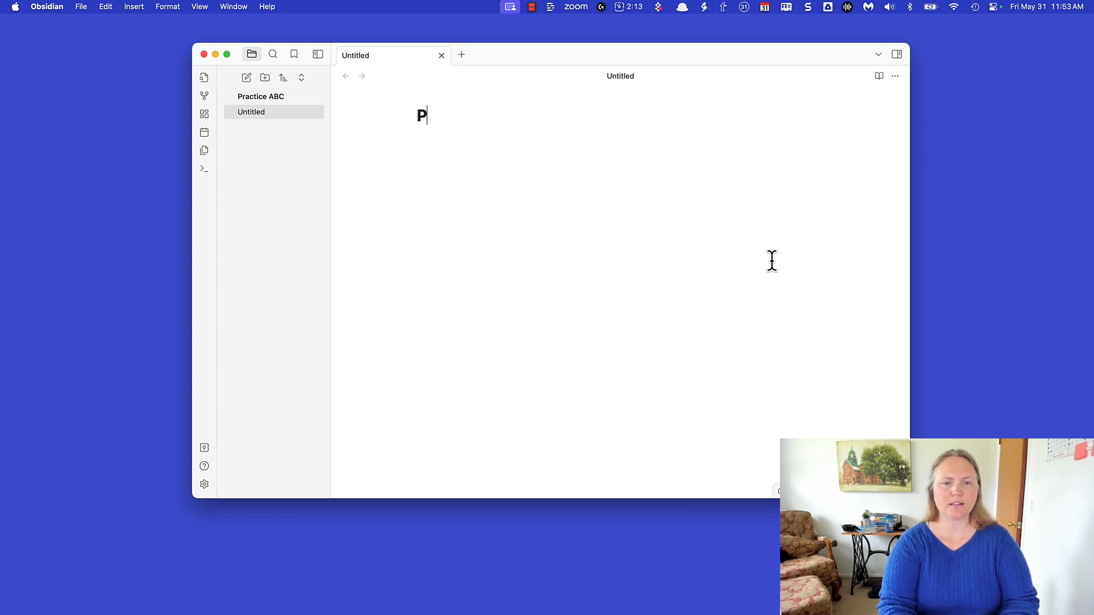
text(roject List)
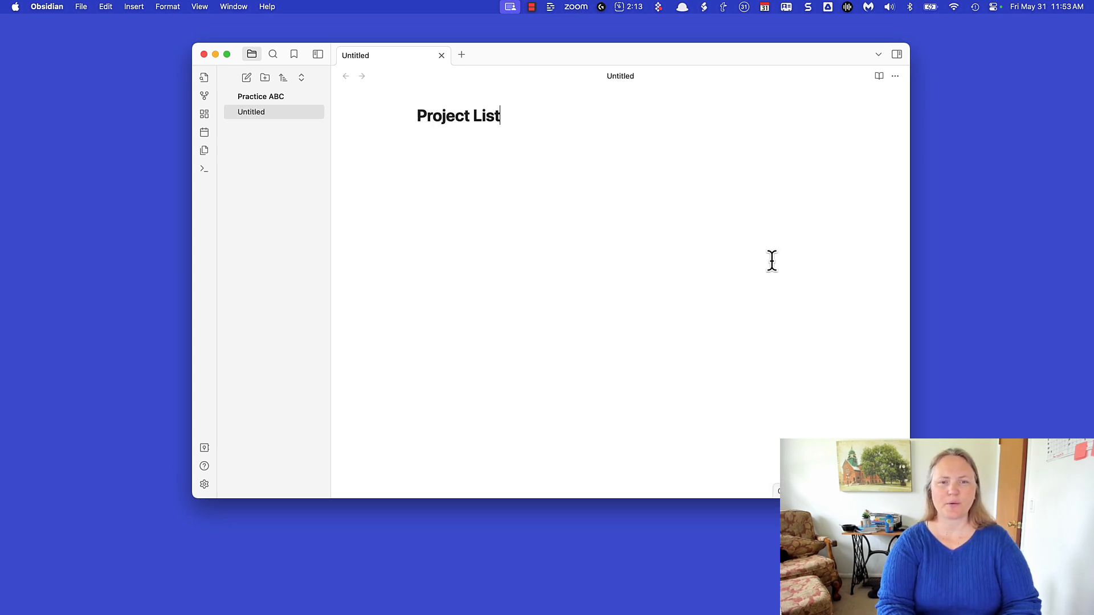
key(Return)
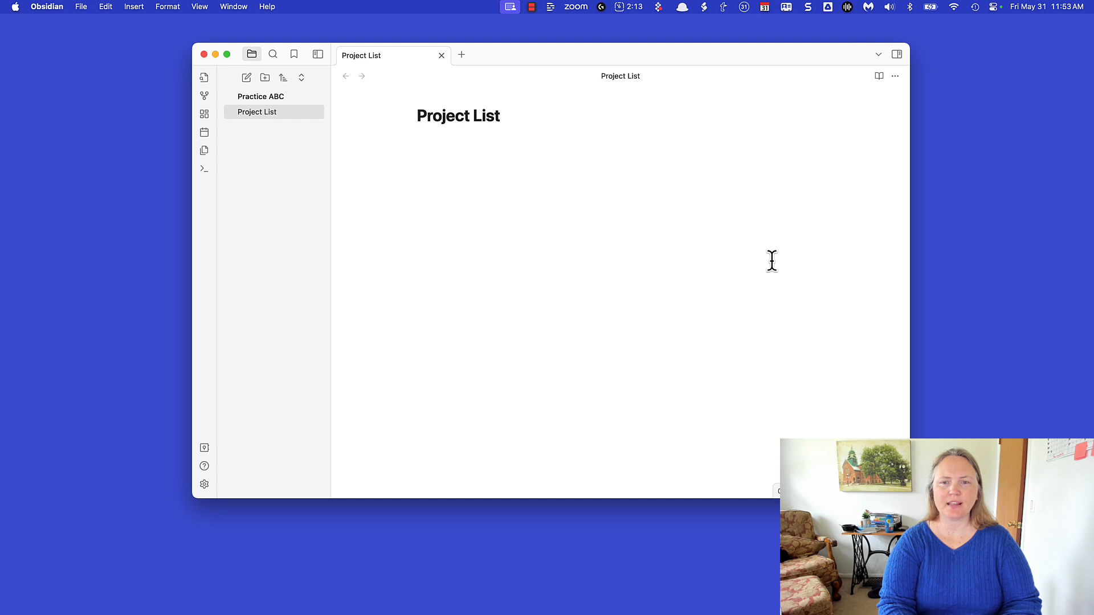
Reveal the Project List note in Finder and look over its place in the Practice ABC folder inside Vaults.
click(895, 76)
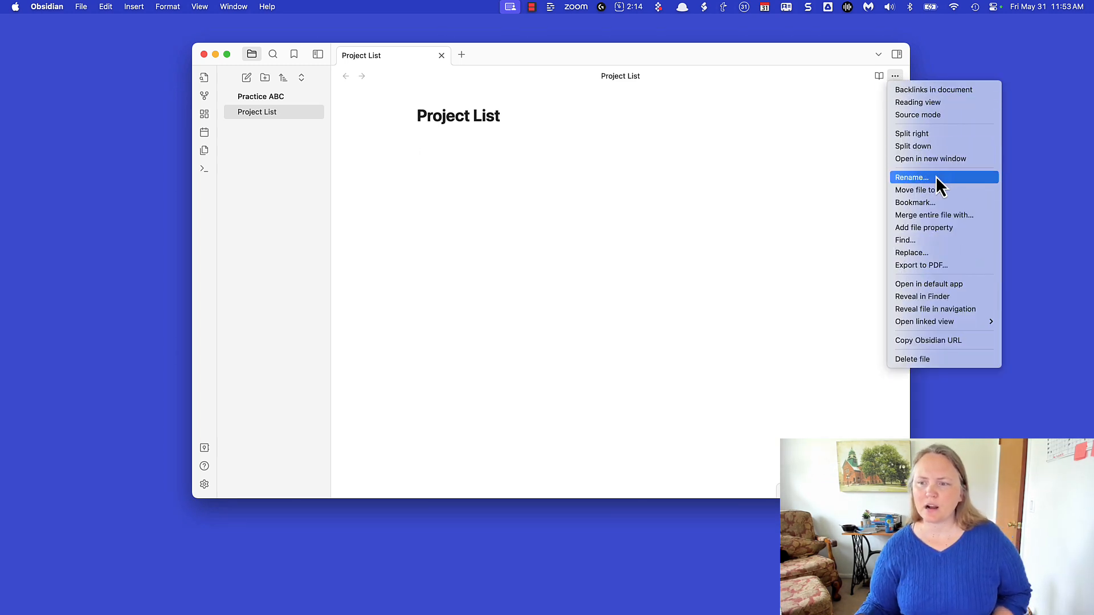
click(942, 299)
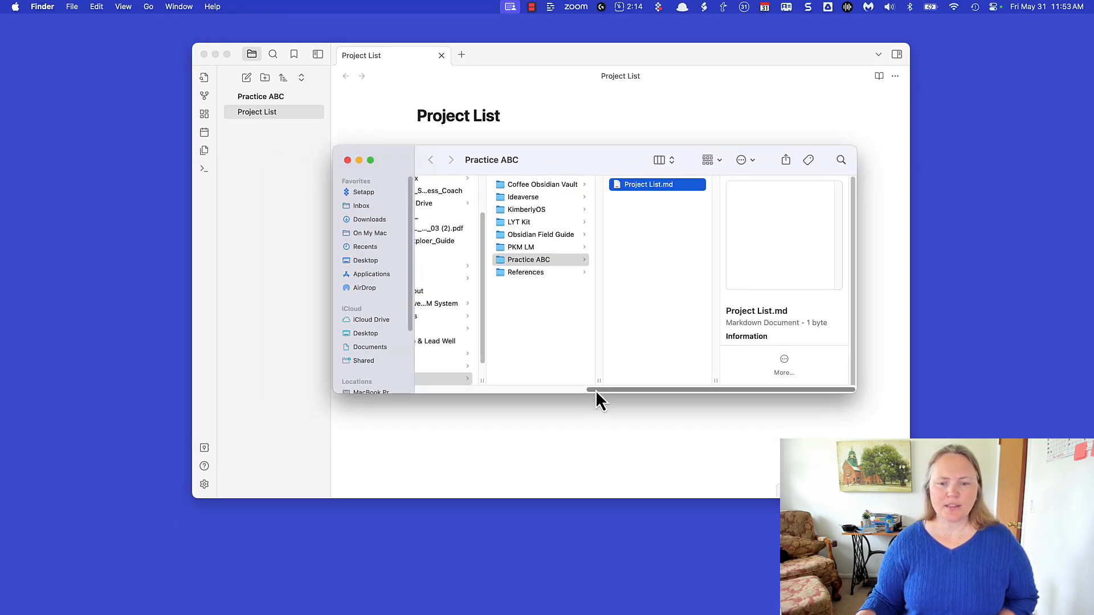
drag(596, 391, 522, 394)
scroll(553, 325, down, 1)
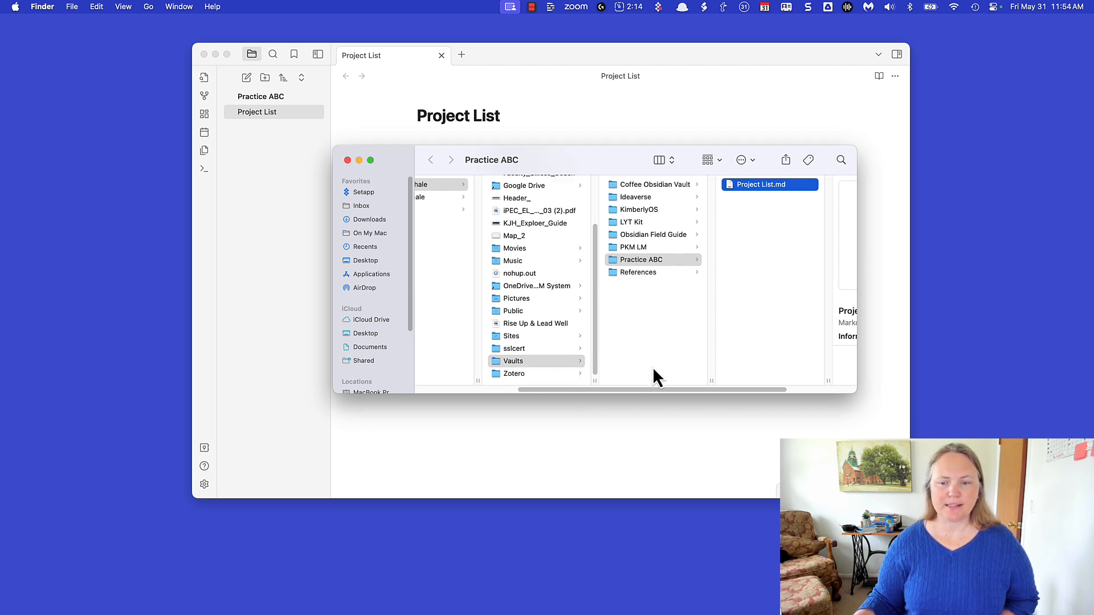
drag(646, 388, 697, 387)
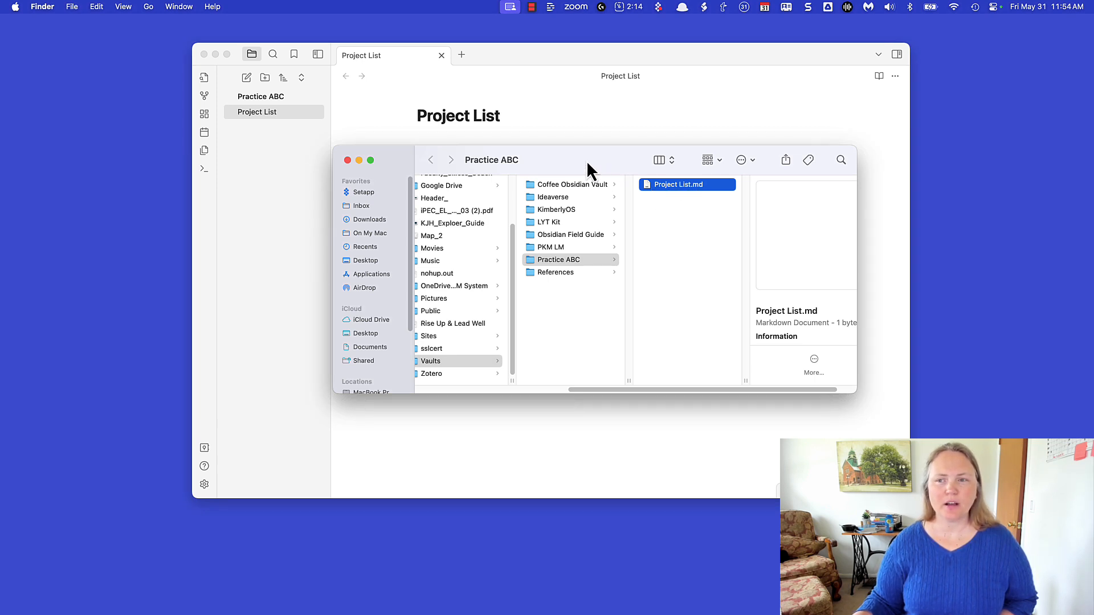
Shrink the Finder window to Project List.md and its preview, and arrange it beside the Obsidian window.
drag(586, 160, 771, 154)
drag(689, 46, 563, 25)
click(808, 145)
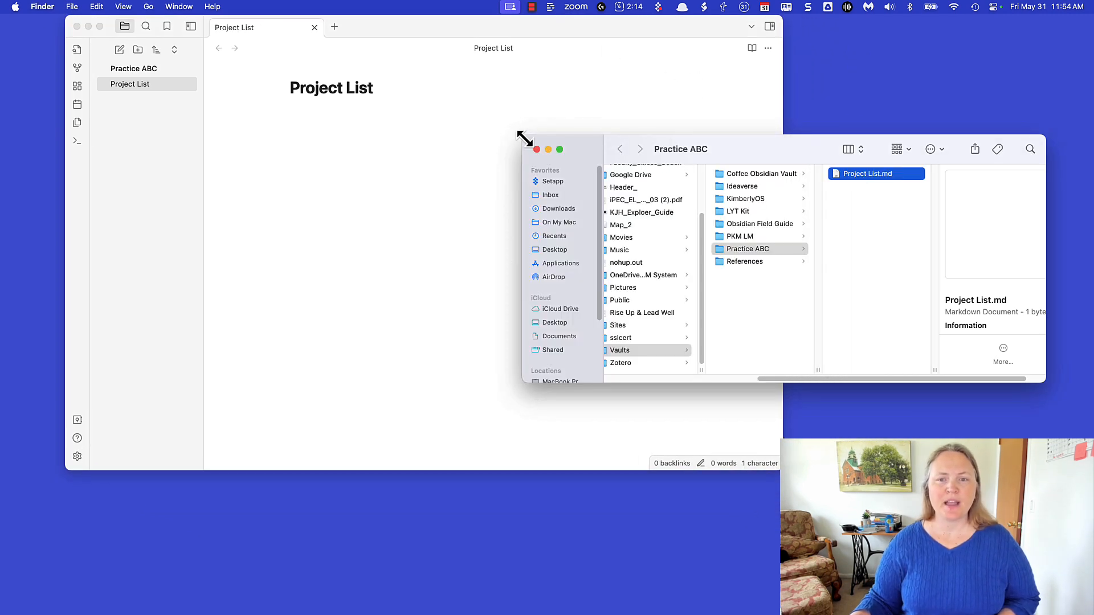
drag(524, 139, 790, 107)
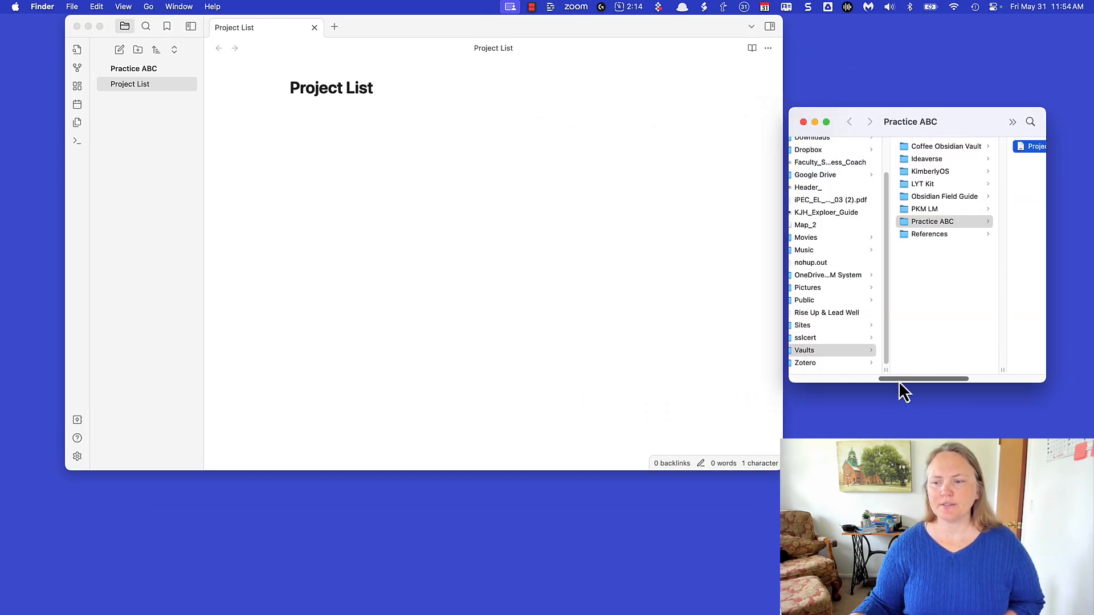
drag(901, 379, 977, 380)
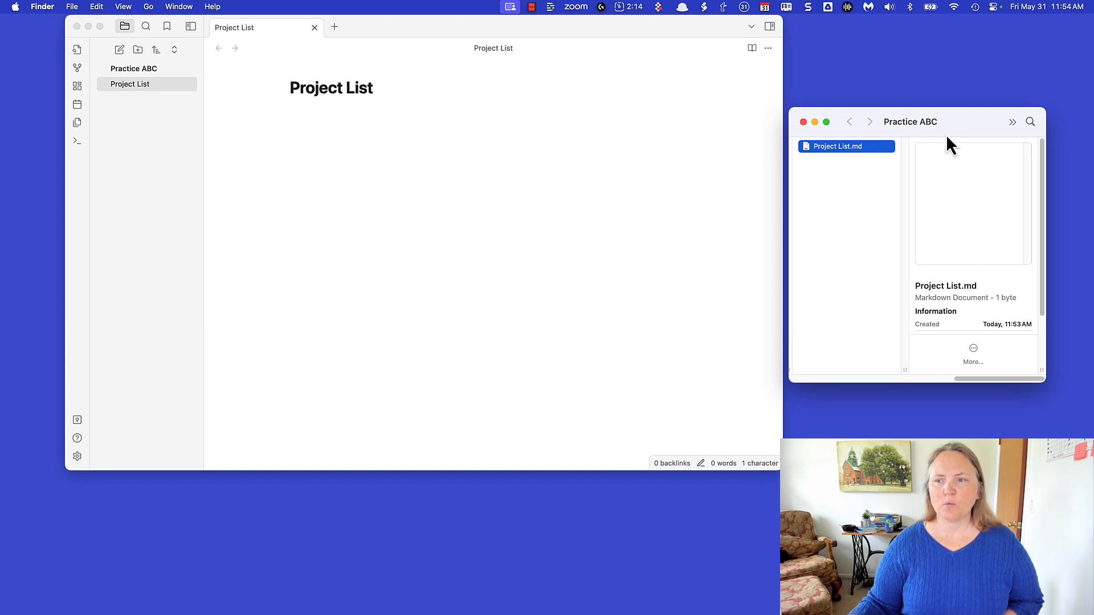
drag(946, 134, 971, 47)
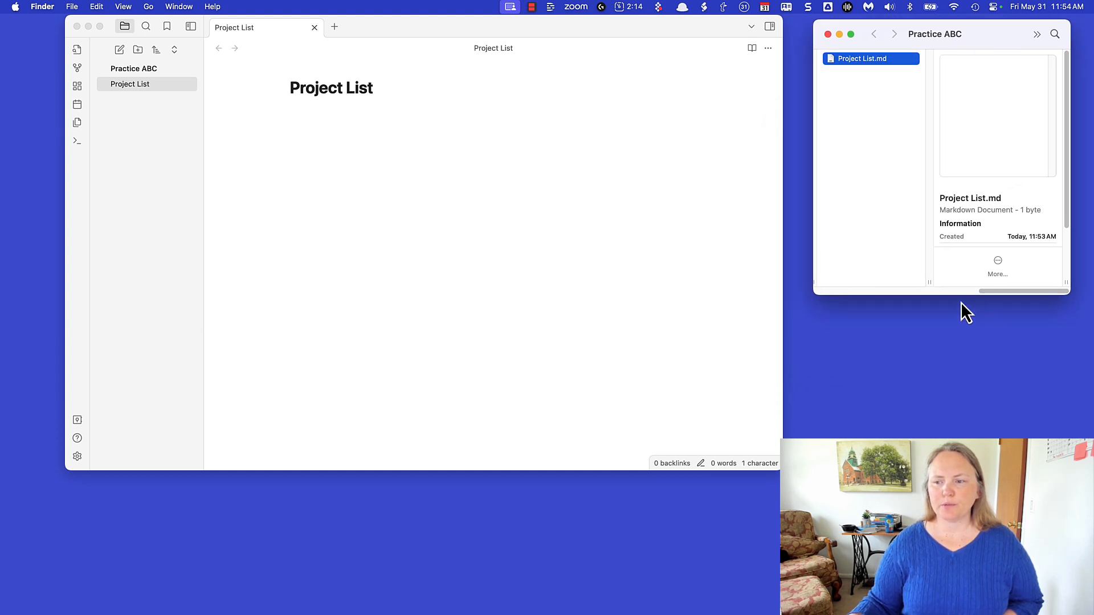
drag(816, 295, 869, 288)
drag(381, 33, 427, 61)
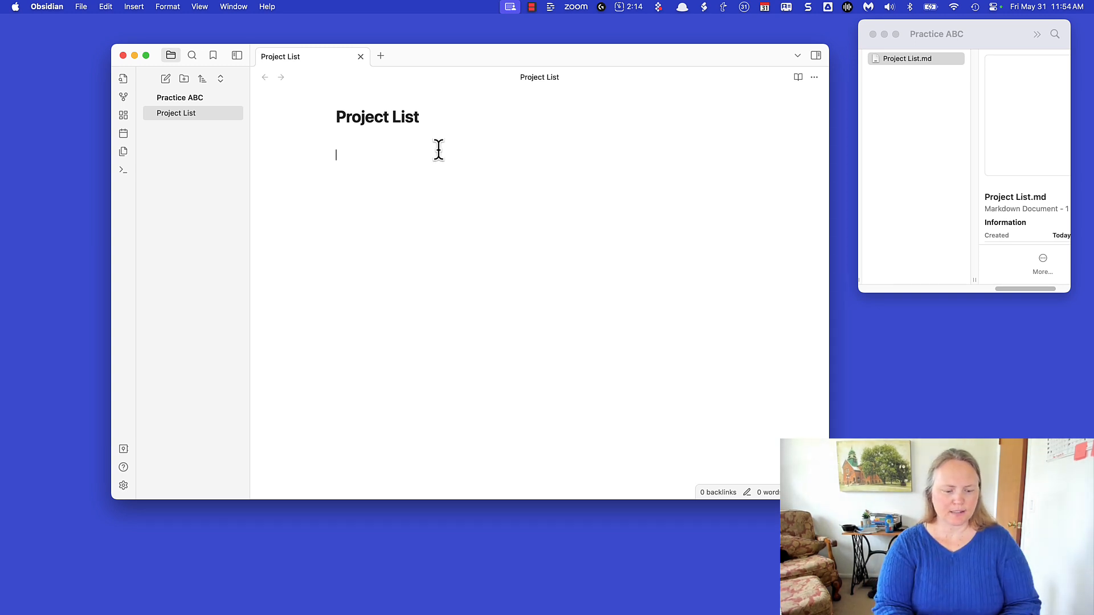
Add a level-one heading with the owner's first name and "Important Projects" above an empty level-two heading line in the note.
text(##)
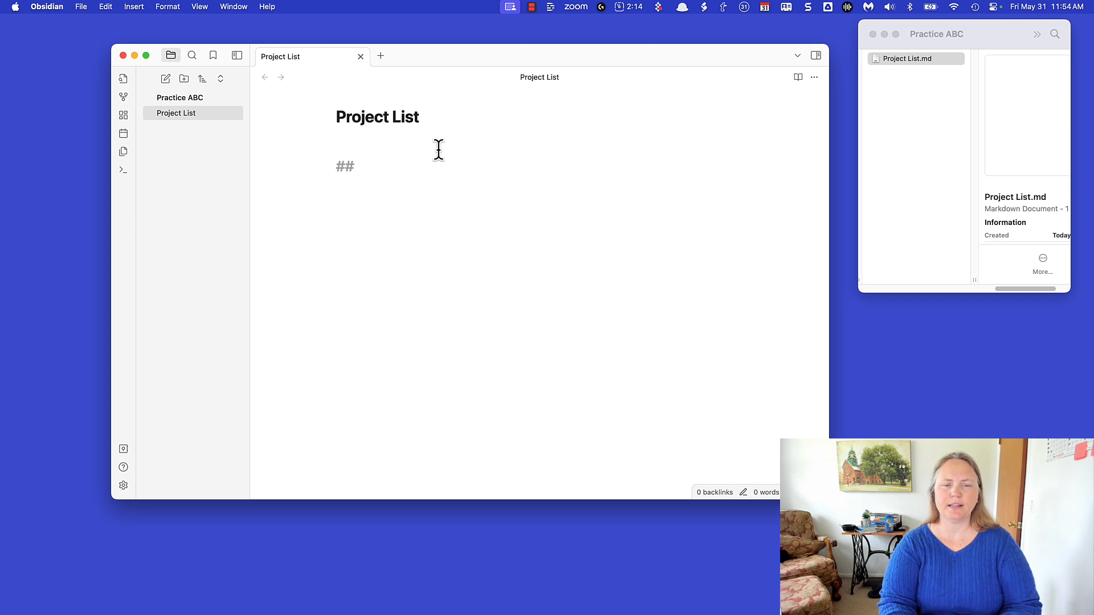
key(Up)
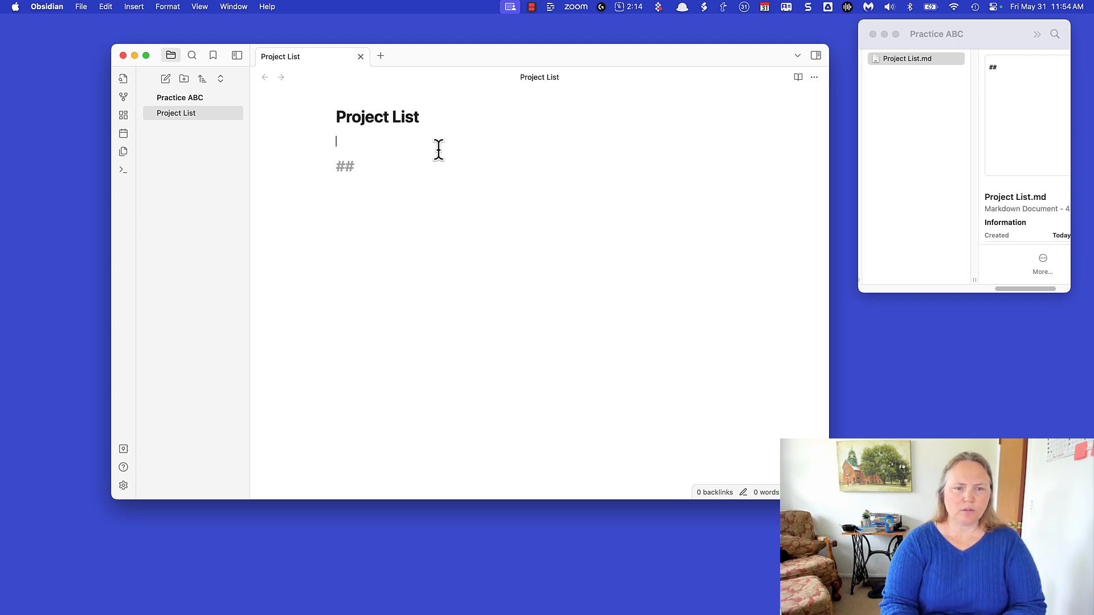
text(#)
key(BackSpace)
text(Kimberly')
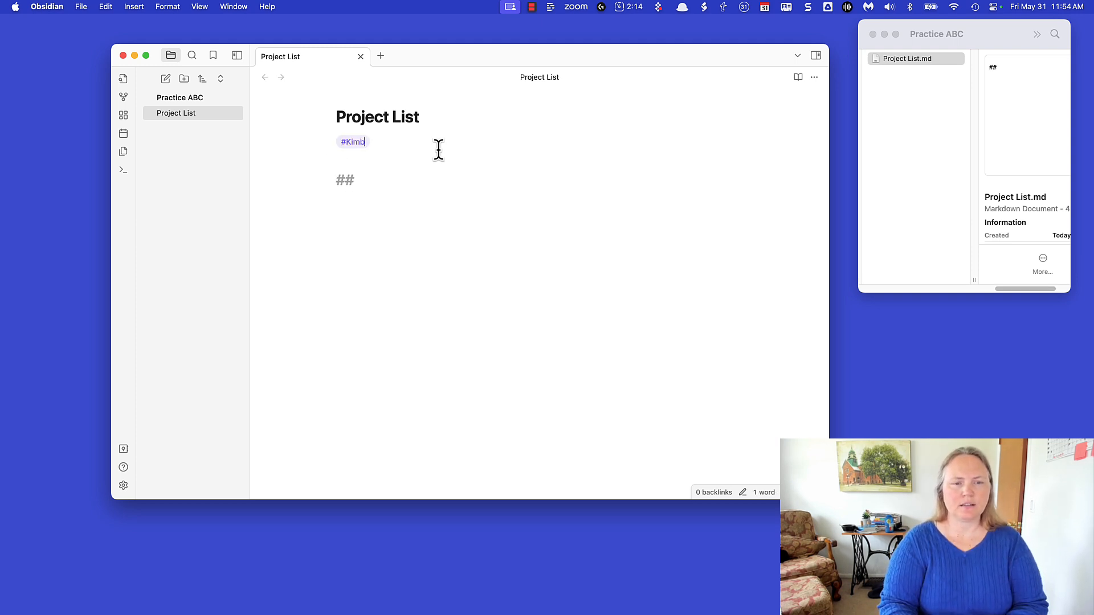
key(BackSpace)
key(BackSpace)
key(BackSpace)
key(BackSpace)
key(BackSpace)
key(BackSpace)
key(BackSpace)
key(BackSpace)
key(BackSpace)
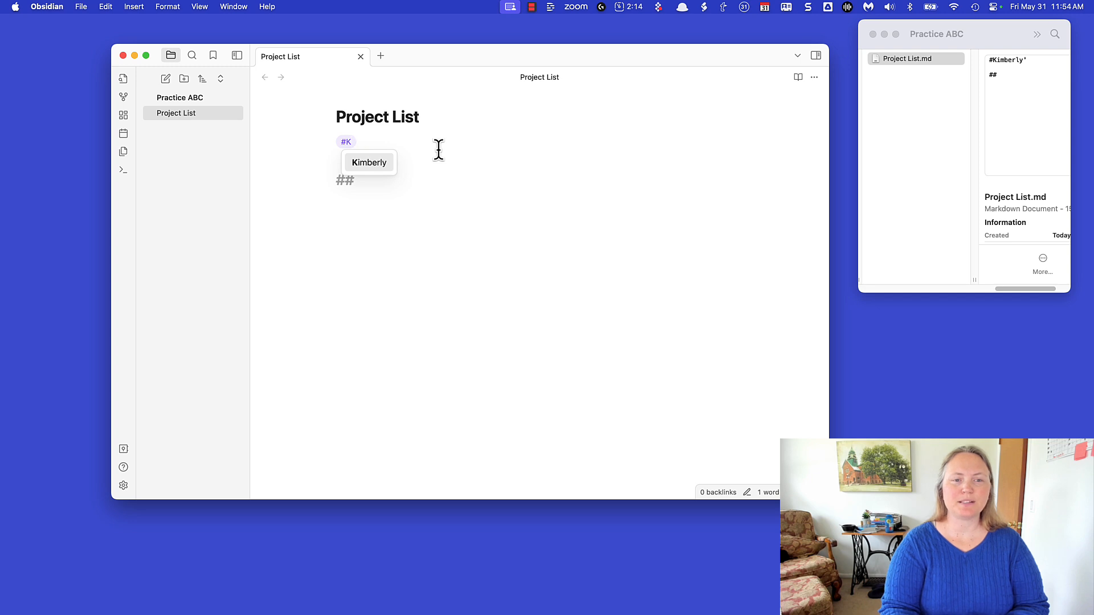
text(Kimber)
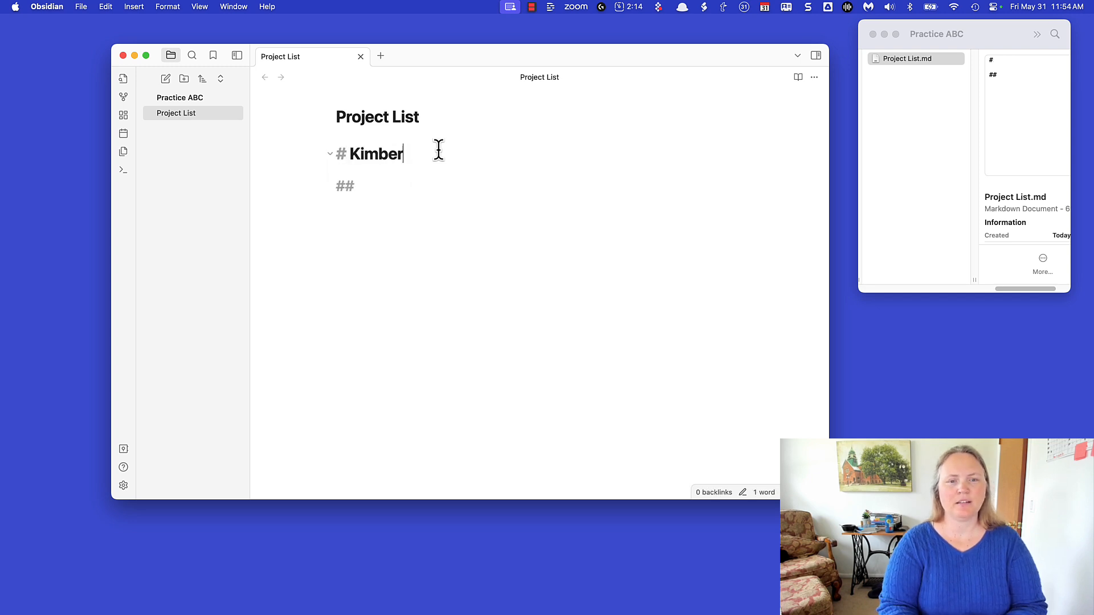
text(ly's Impo)
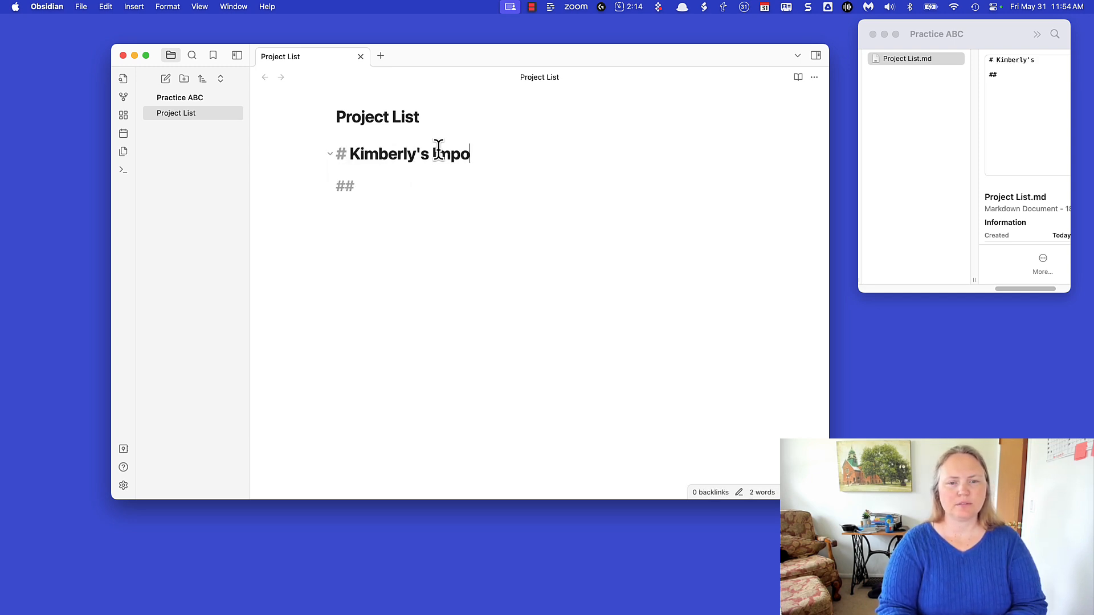
text(rtant Projects)
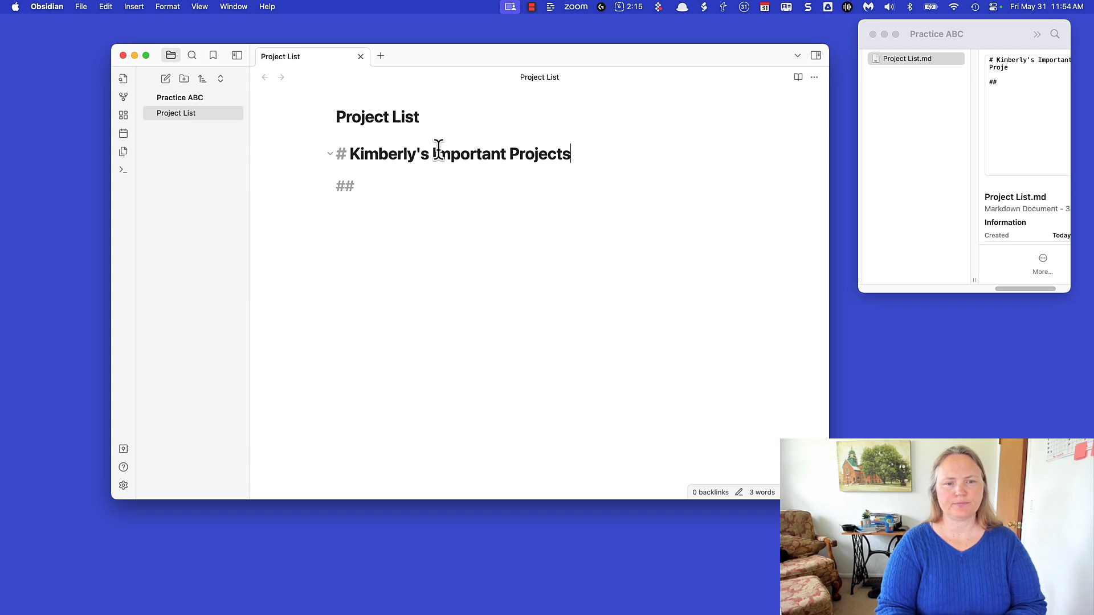
Add the level-two headings "Teaching Projects" and "Service to University" beneath the main heading.
click(386, 180)
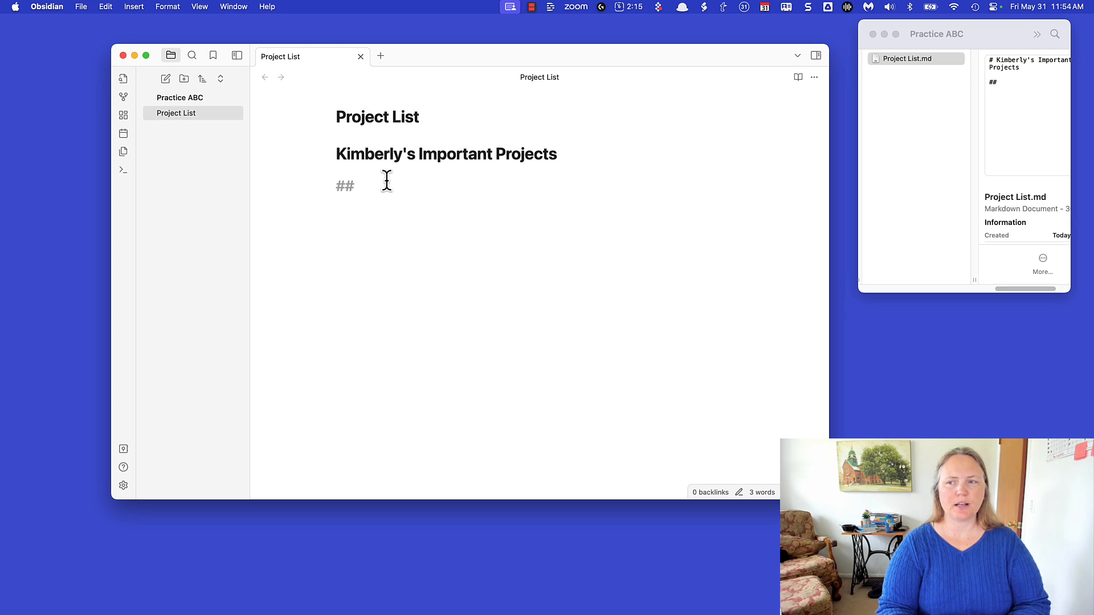
text(Teaching Projects)
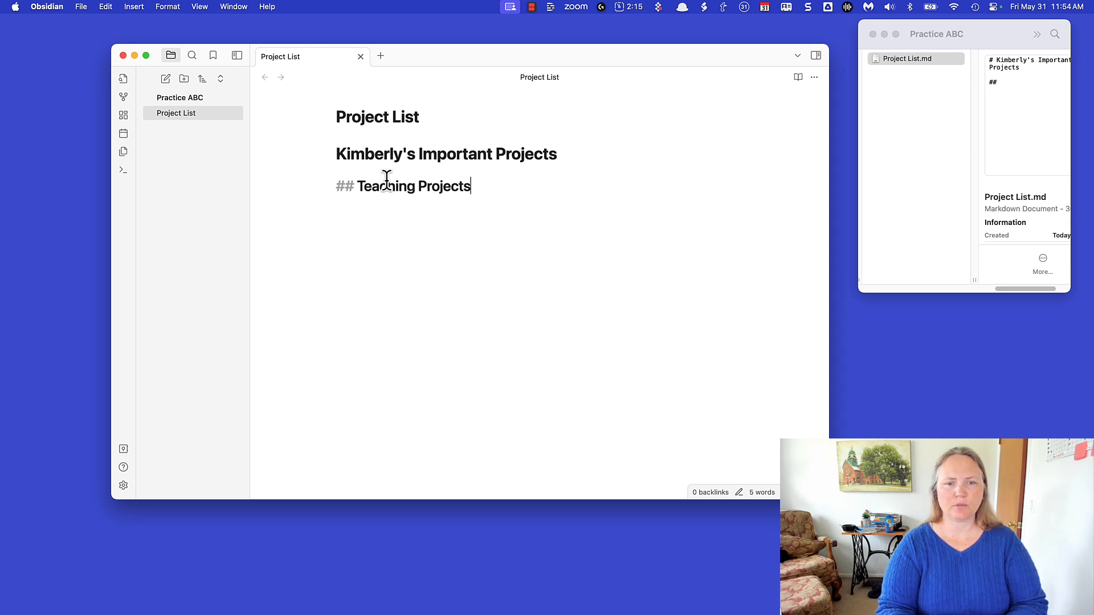
key(Return)
text(#)
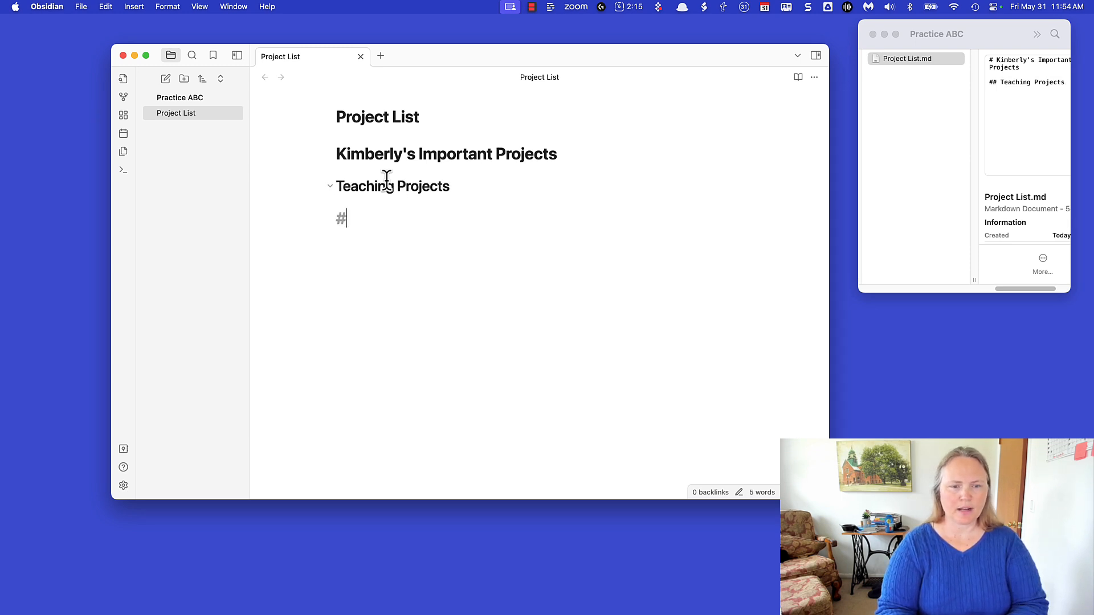
text(# Se)
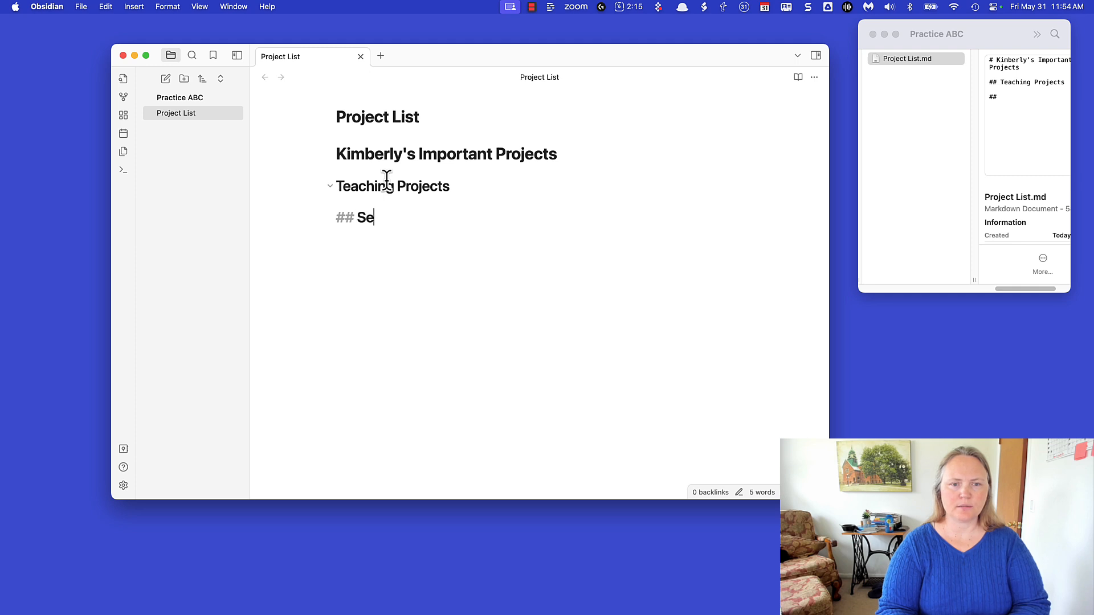
text(rvice to University)
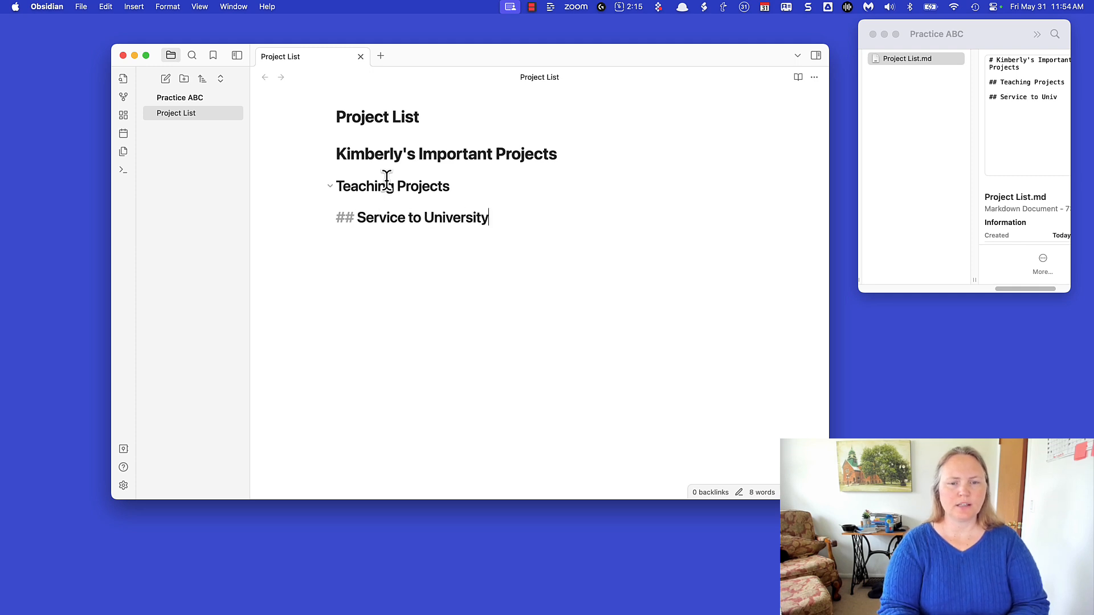
key(Return)
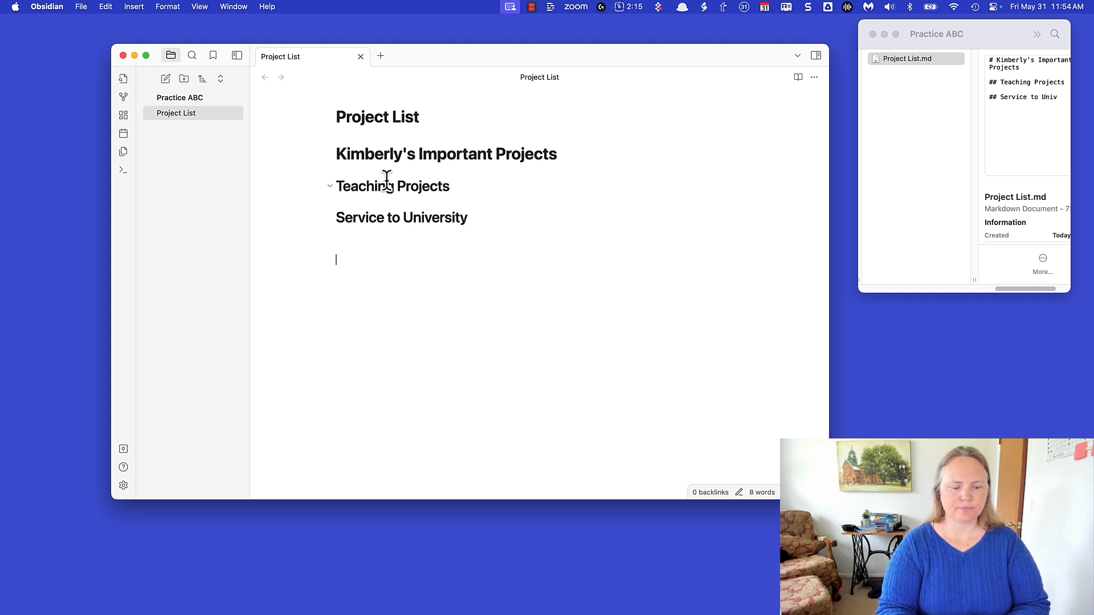
Add a level-two heading "Service to Profession" and remove the blank line between it and "Service to University".
text(##Serv)
key(BackSpace)
key(BackSpace)
key(BackSpace)
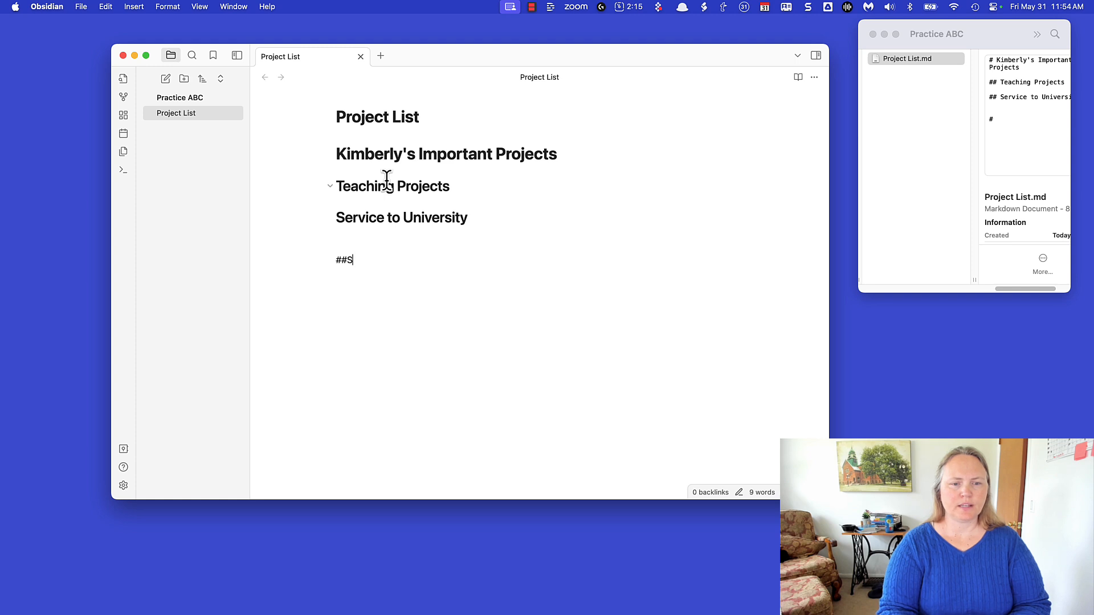
key(BackSpace)
text(Service to )
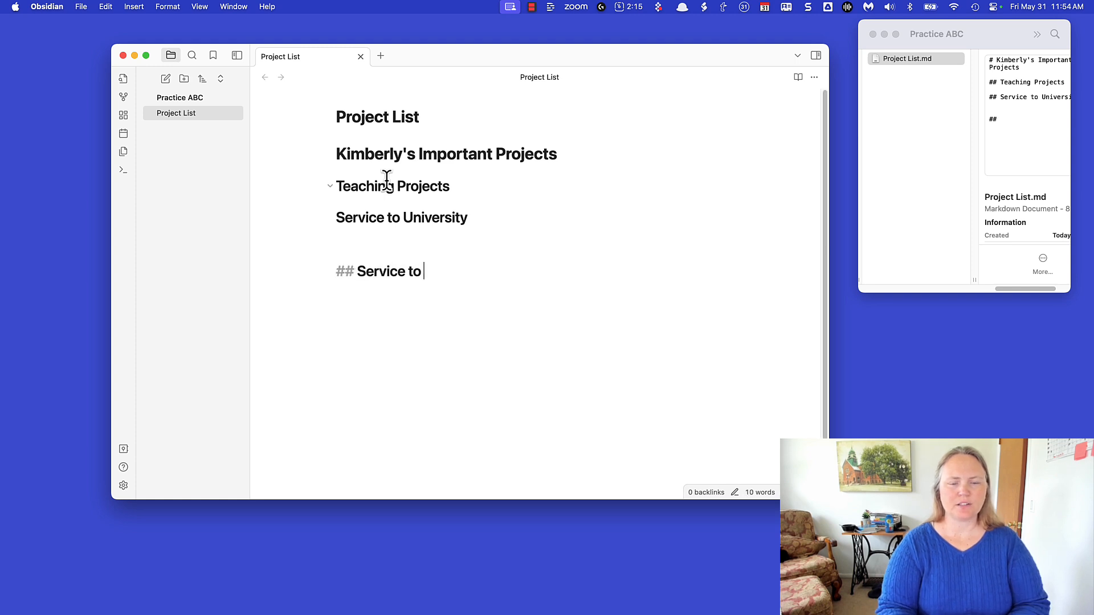
text(Profession)
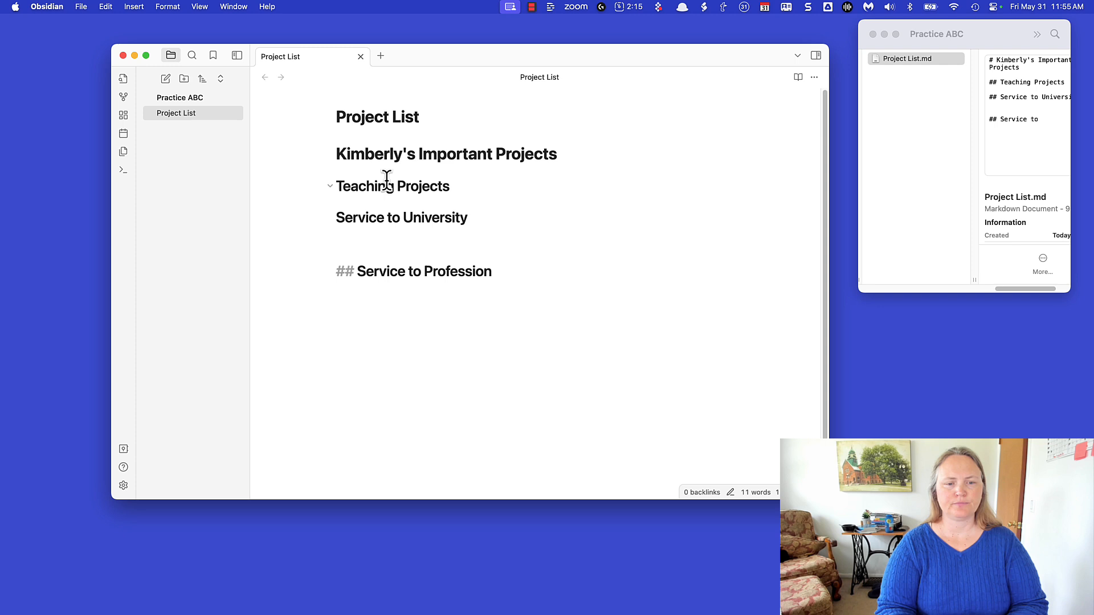
key(Return)
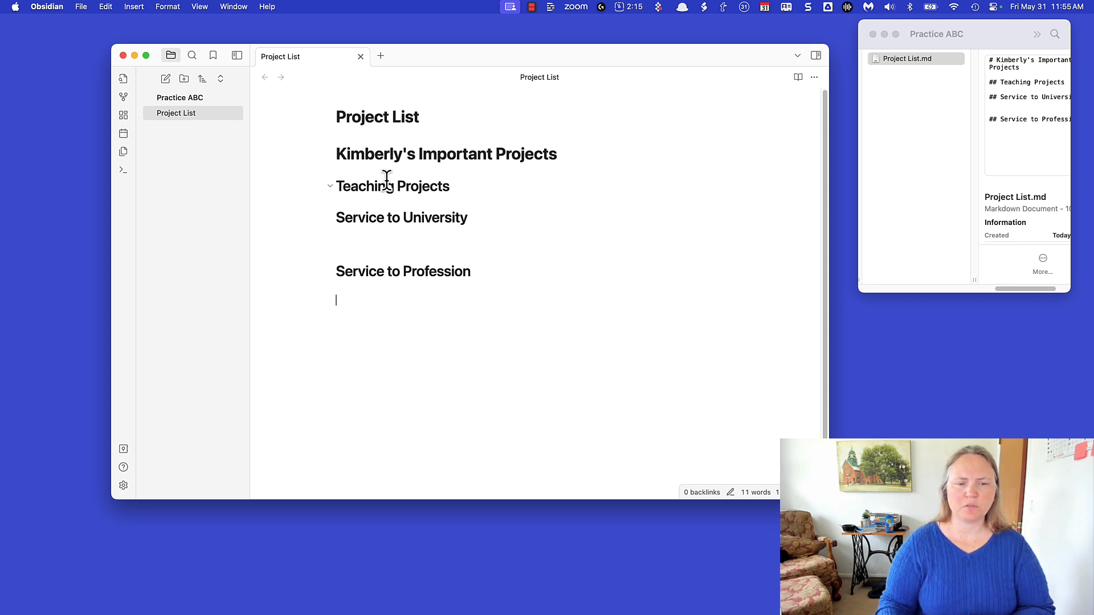
key(Up)
key(Up)
key(BackSpace)
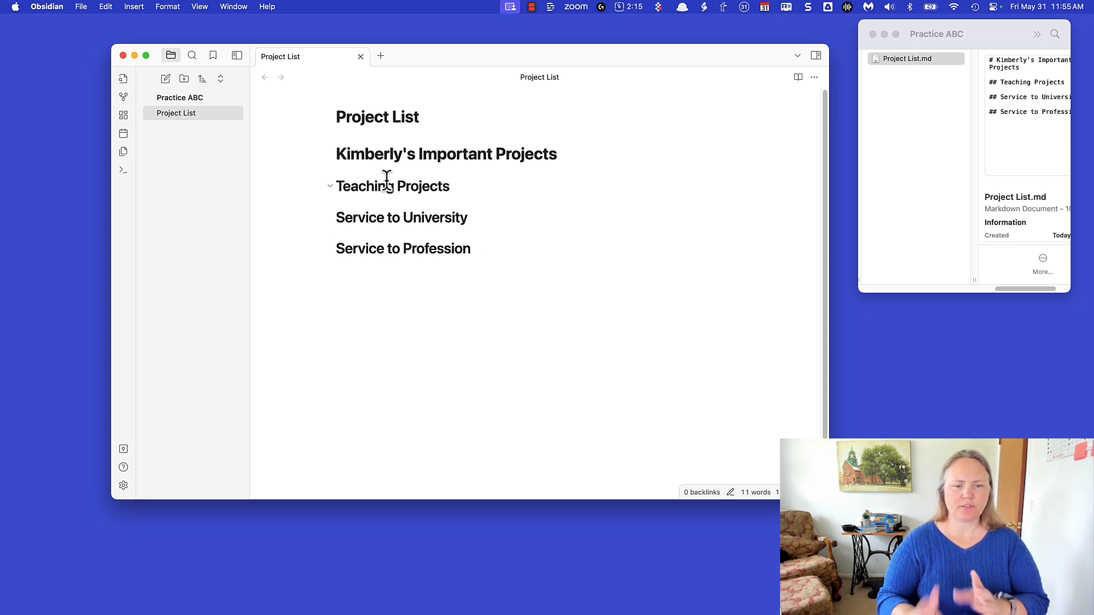
Add a level-two heading "Scholarship (or Research)" below "Service to Profession".
text(## Schol)
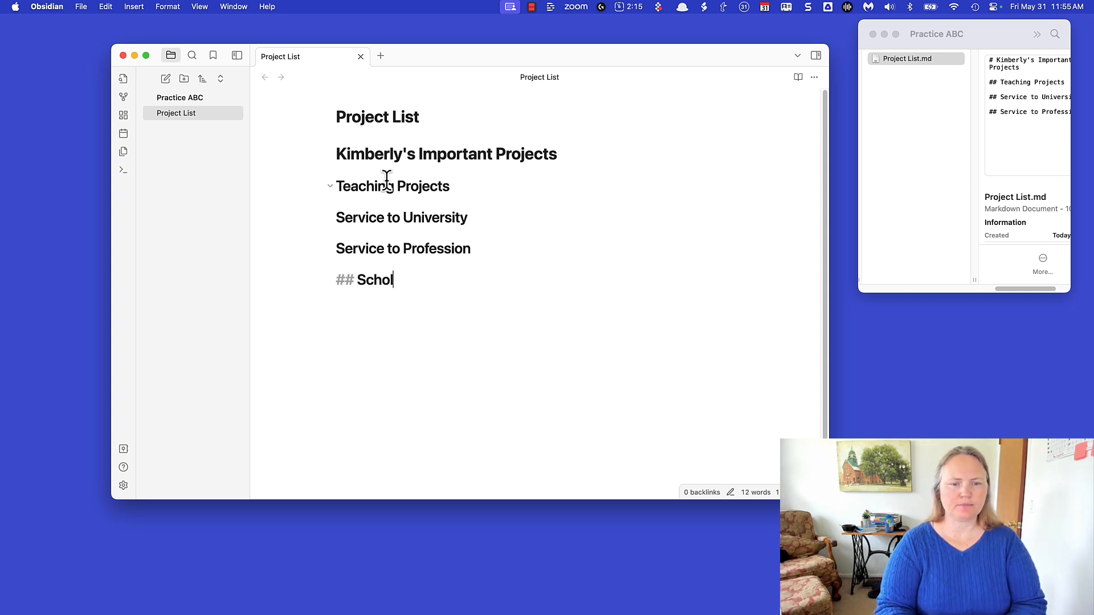
text(arship (or Resaerch)
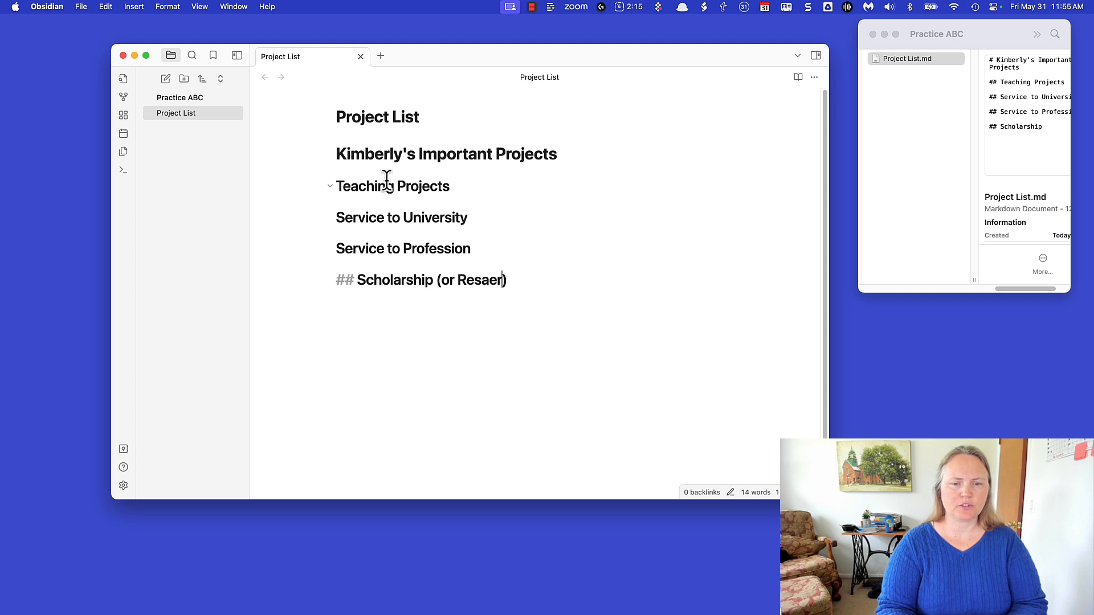
key(BackSpace)
key(BackSpace)
key(BackSpace)
key(BackSpace)
key(BackSpace)
text(earch))
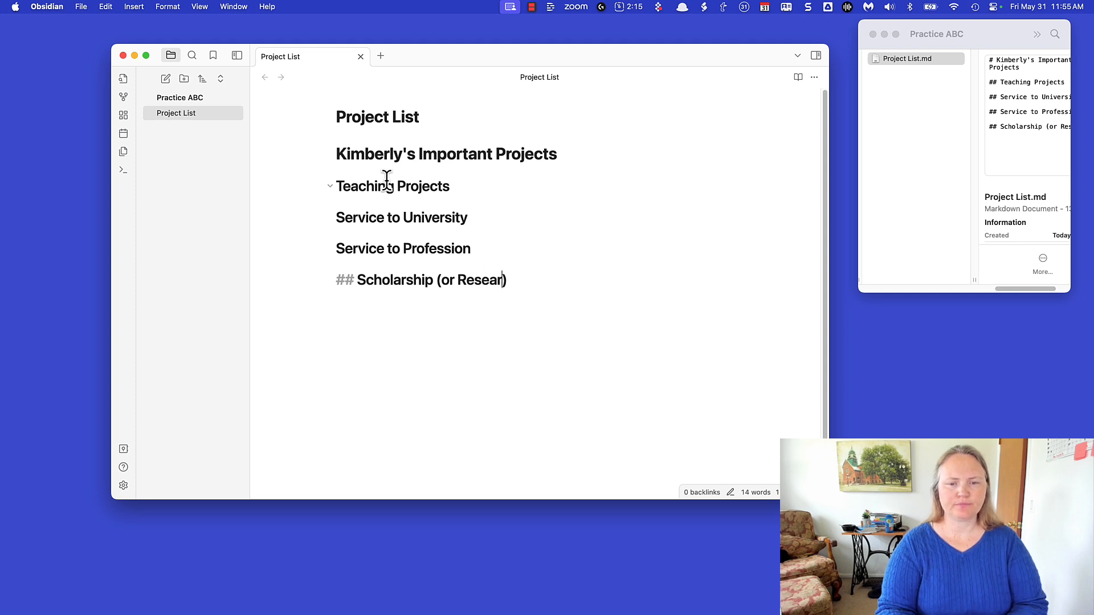
key(Return)
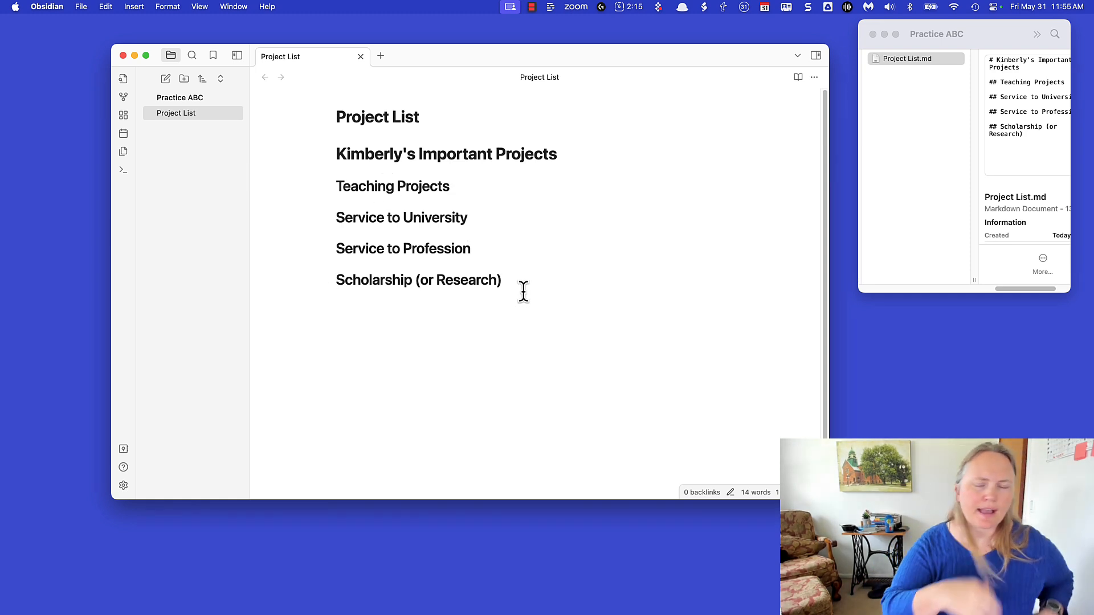
Insert the memo-and-pencil emoji at the start of the "Scholarship (or Research)" heading text.
key(Up)
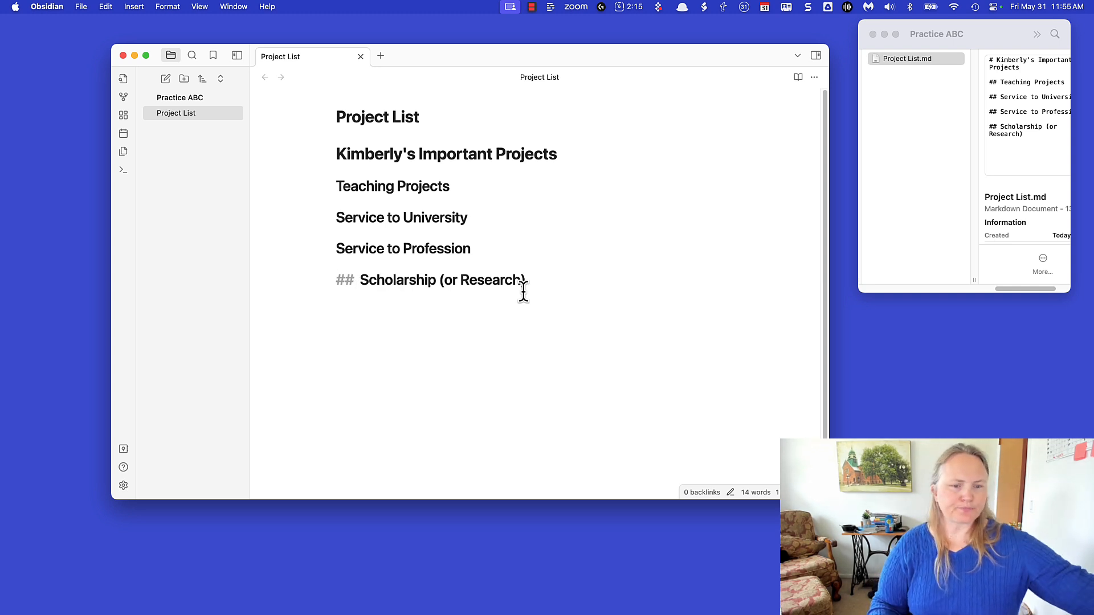
key(ctrl+super+space)
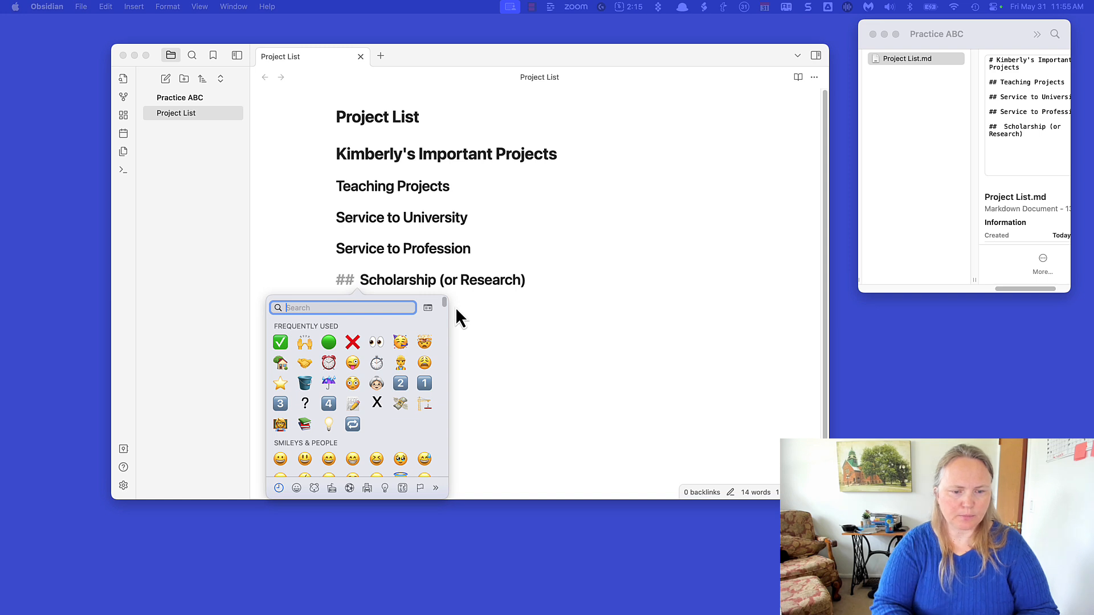
click(354, 408)
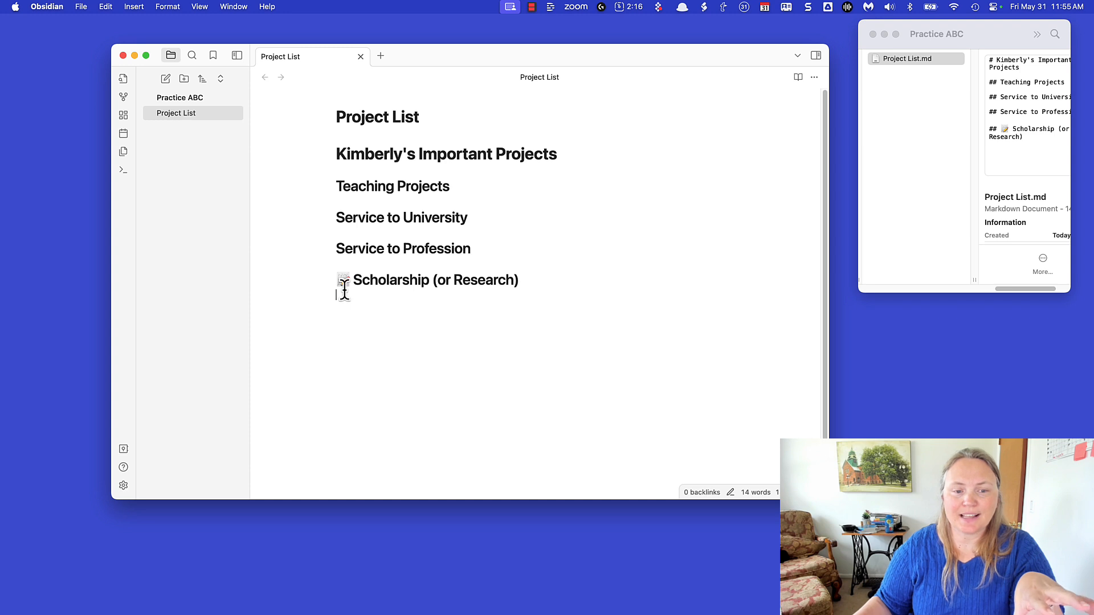
click(361, 279)
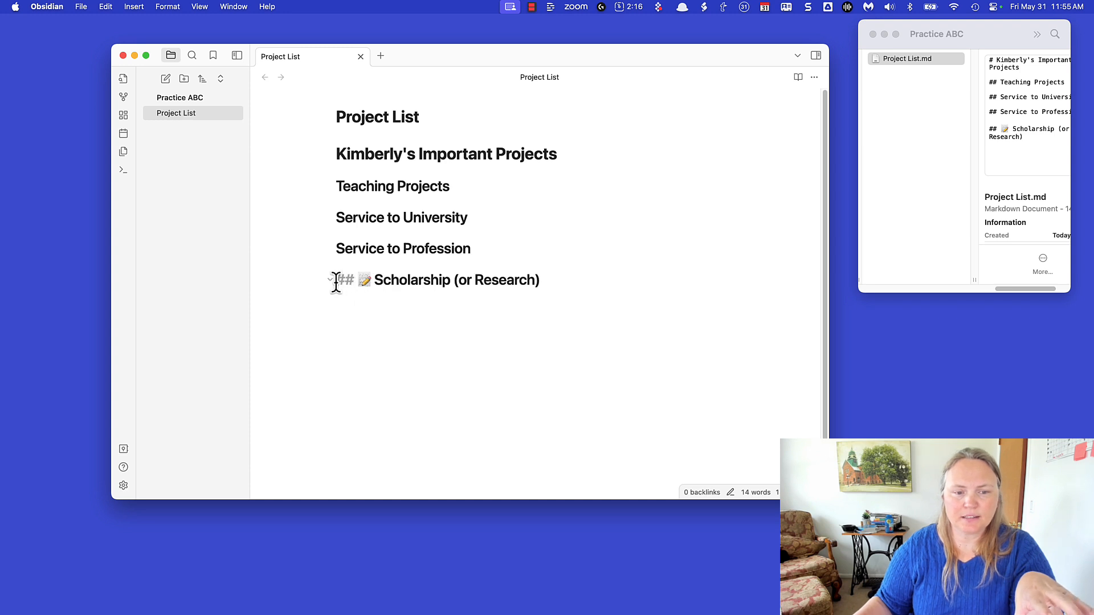
Add a level-three heading "Article 1" under the "Scholarship (or Research)" heading.
click(459, 305)
text(### )
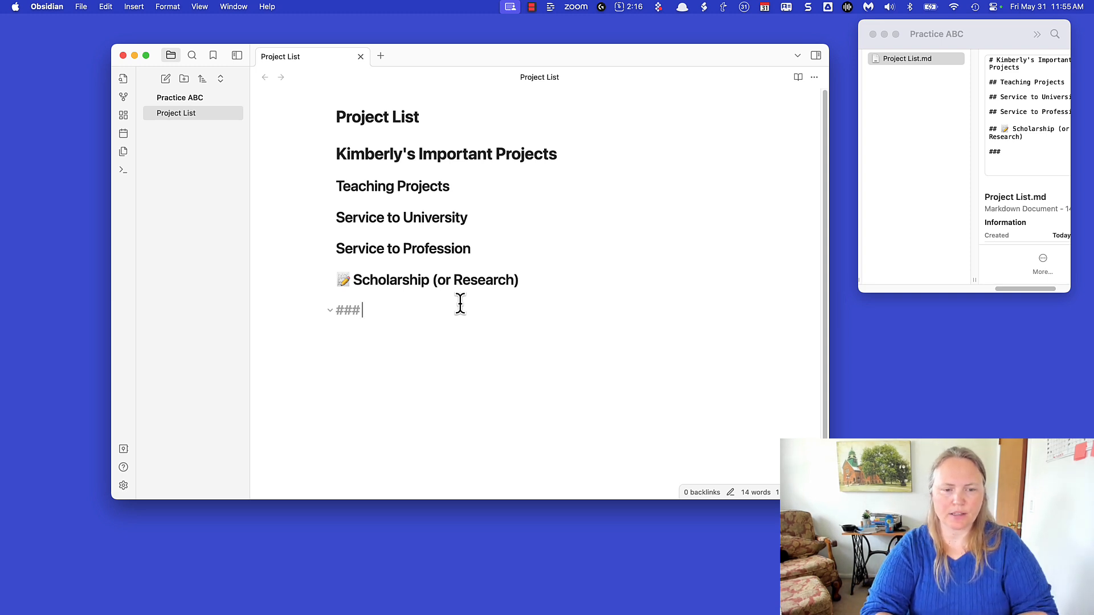
text(Project)
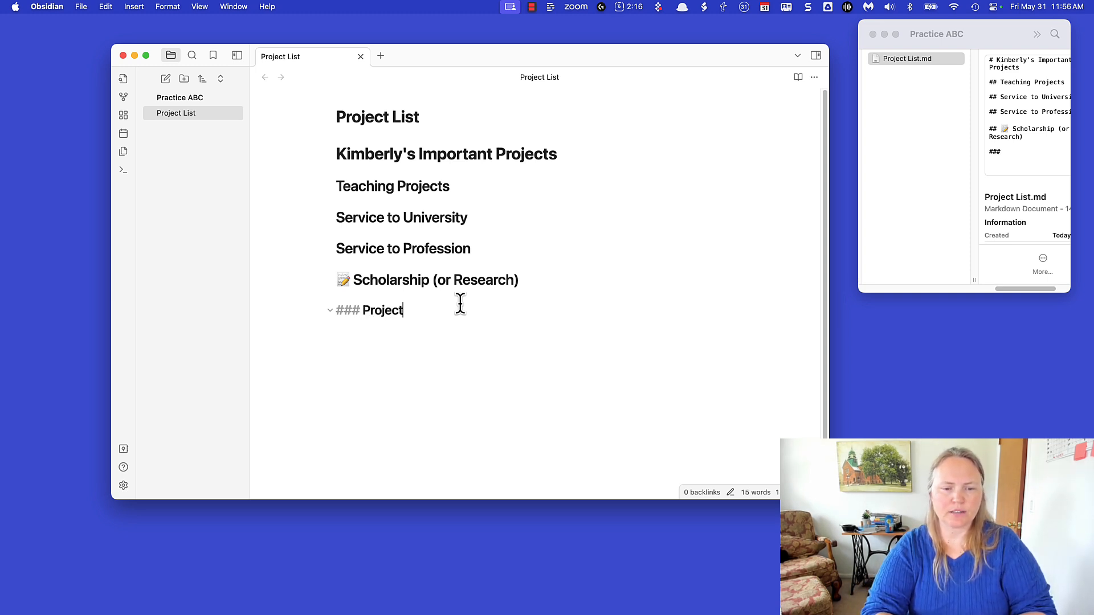
key(BackSpace)
key(BackSpace)
key(BackSpace)
key(BackSpace)
key(BackSpace)
key(BackSpace)
key(BackSpace)
text(Article 1)
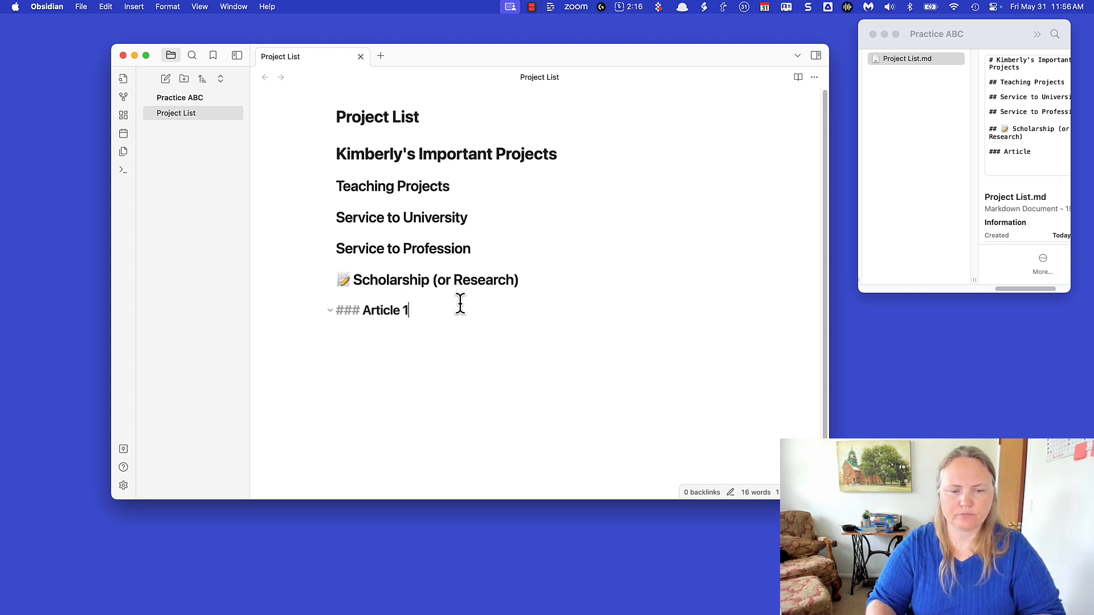
Insert the word "Submit" before "Article 1" in the level-three heading.
key(Left)
key(Left)
key(Left)
key(Left)
key(Left)
key(Left)
key(Left)
text(Submit)
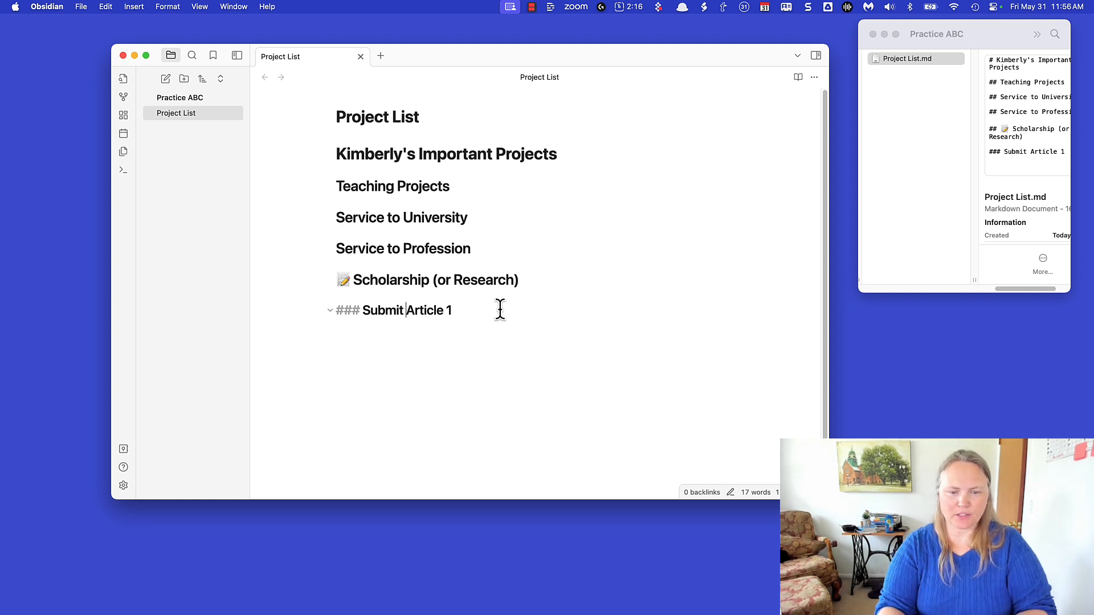
Turn "Article 1" in the Submit heading into an internal link with double brackets and follow it to create the linked note.
key(shift+Right)
key(shift+Right)
key(shift+Right)
key(shift+Right)
key(shift+Right)
key(shift+Right)
key(shift+Right)
key(shift+Right)
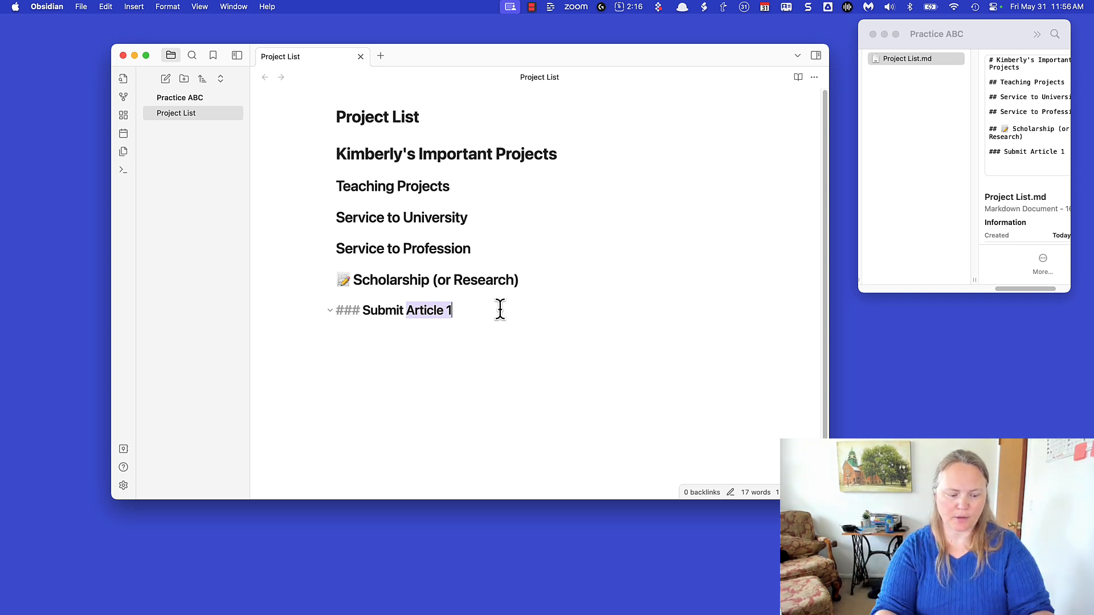
text([[)
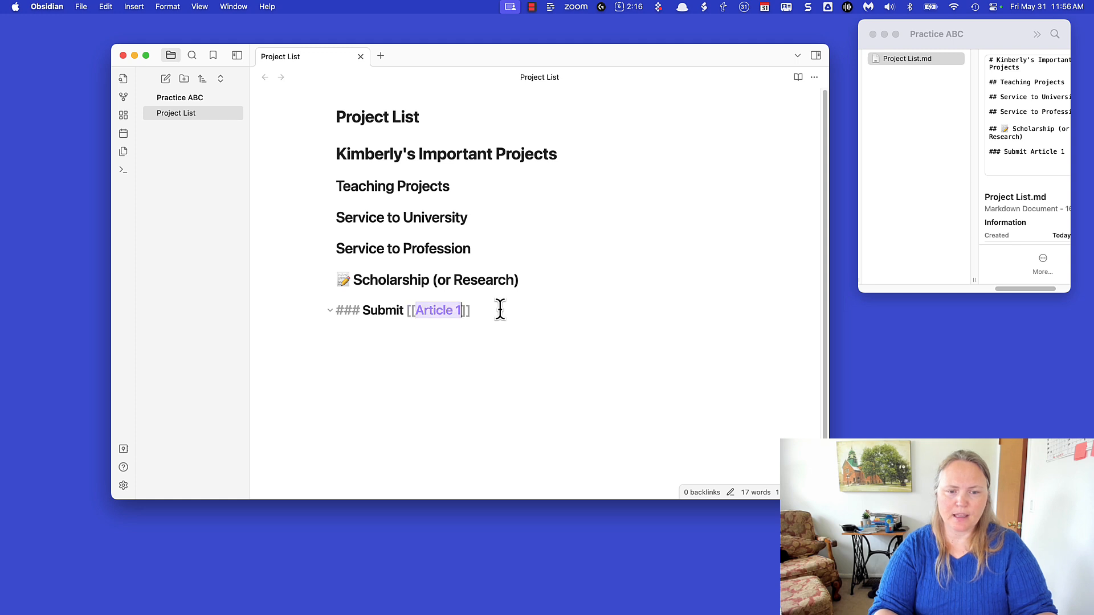
click(526, 312)
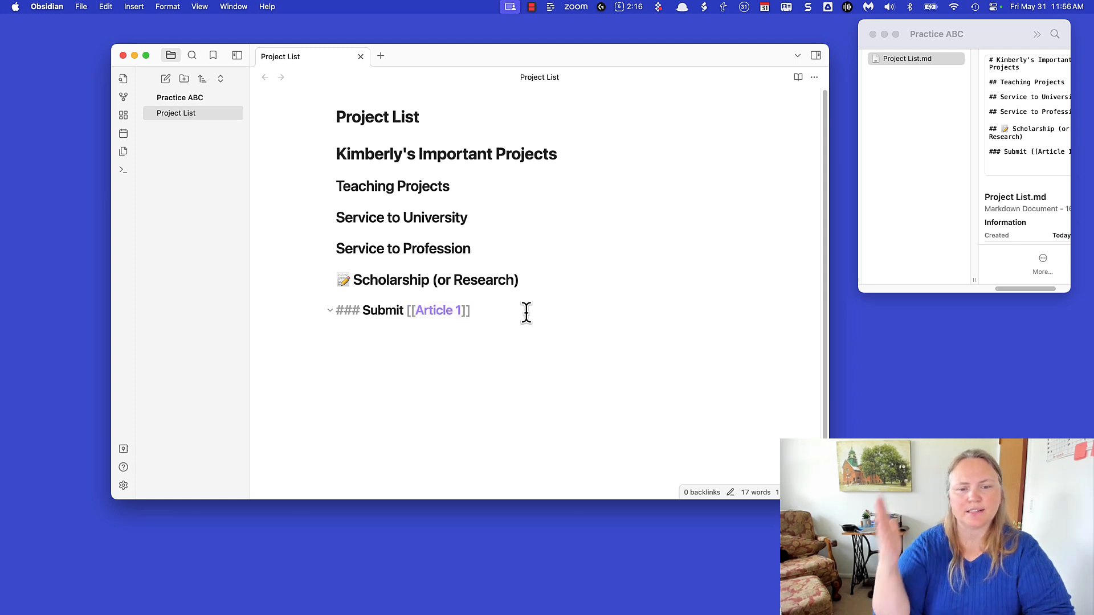
key(Return)
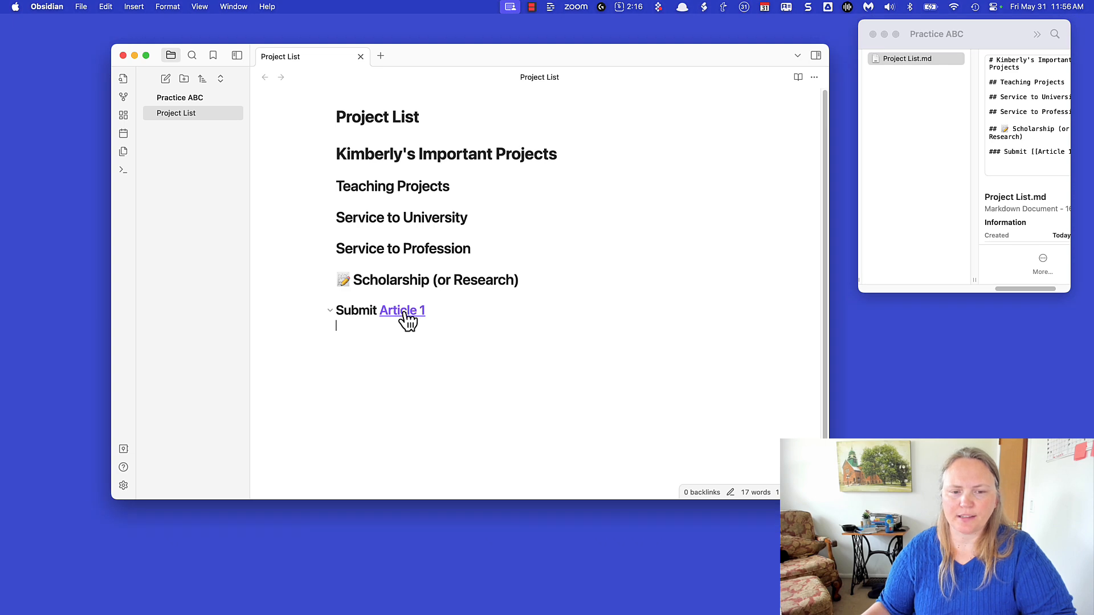
click(405, 314)
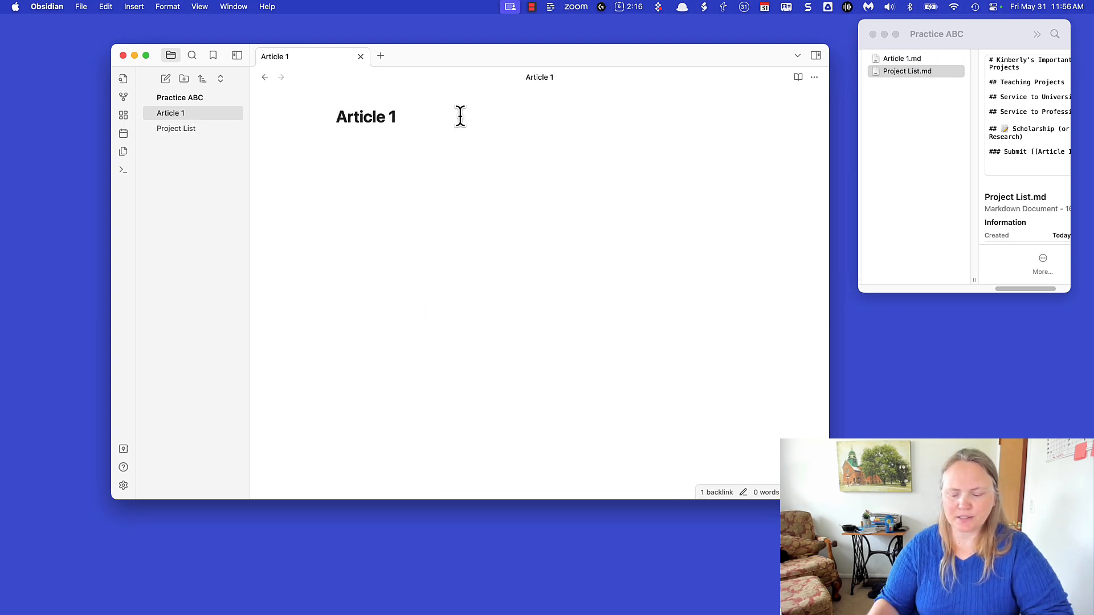
Add a level-two heading "Article 1 Task List" to the Article 1 note, leaving a blank line above it.
key(Return)
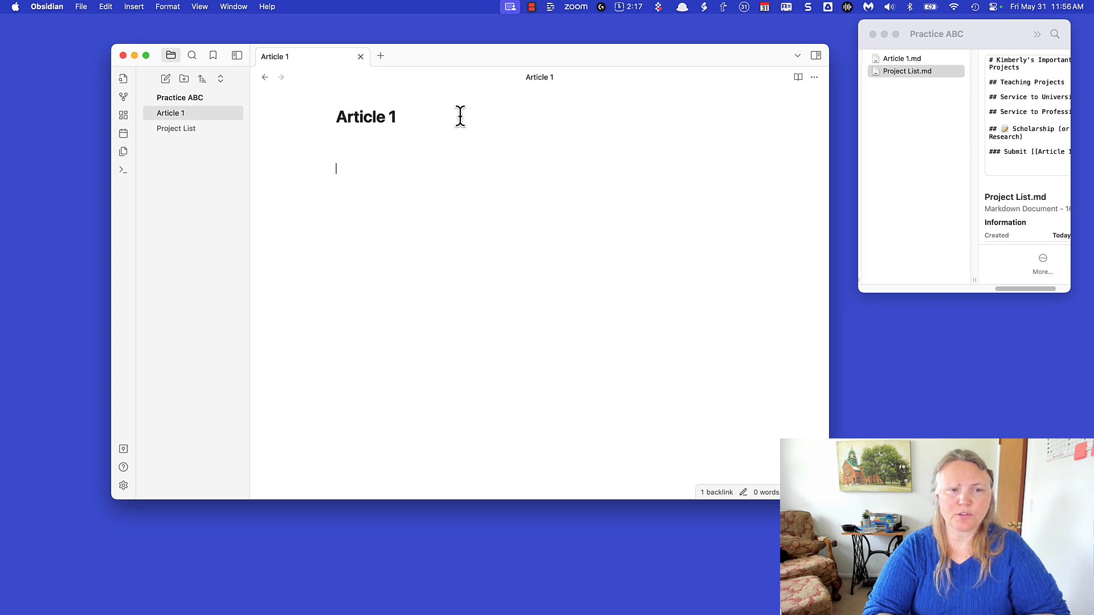
text(##)
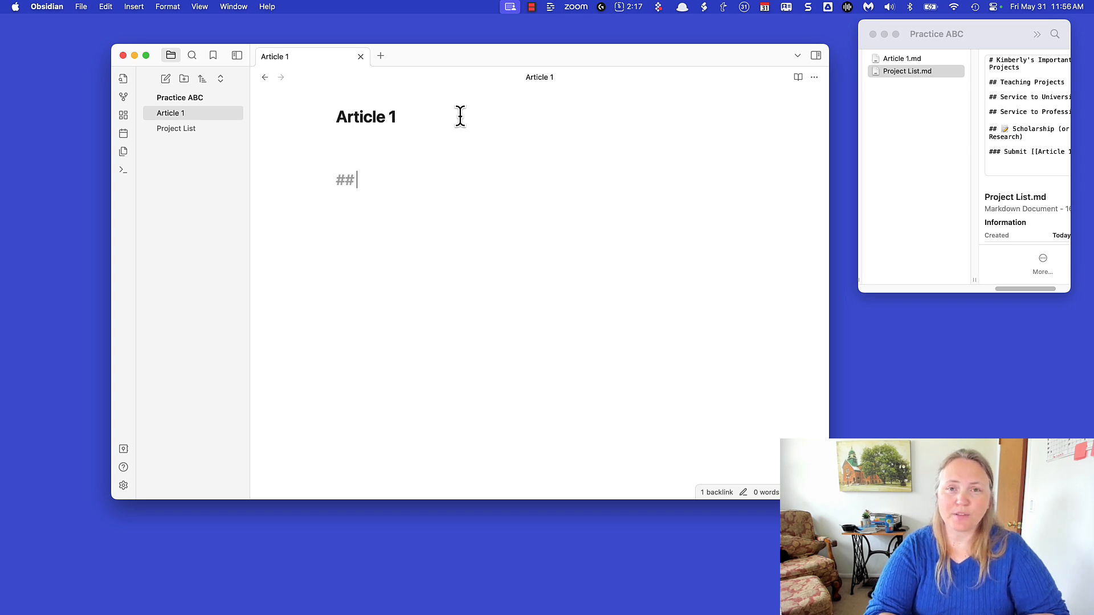
text( P)
key(BackSpace)
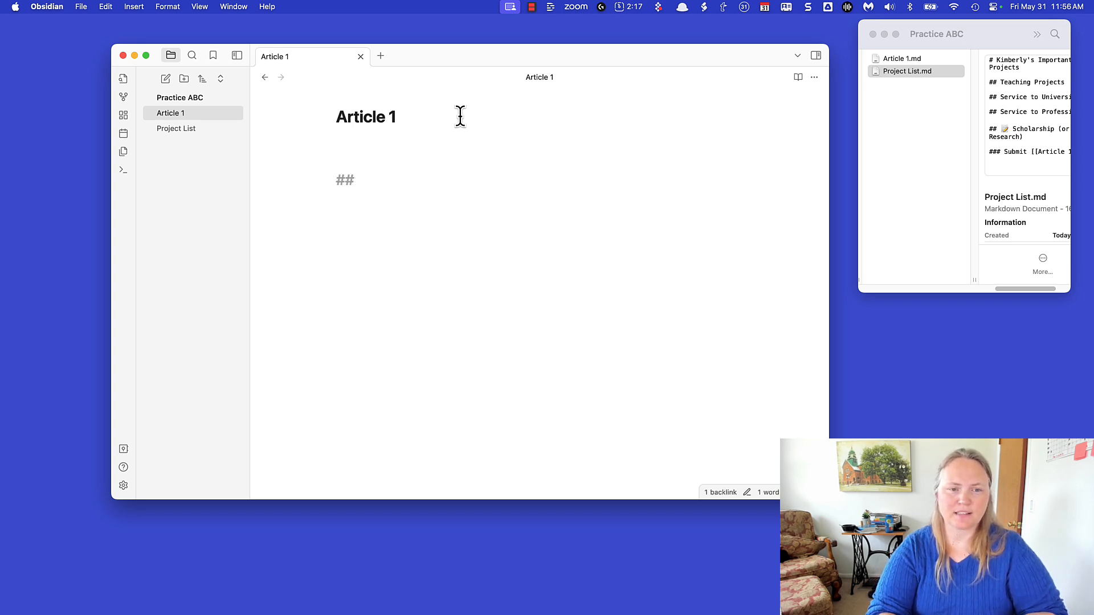
text(Article 1 Ta)
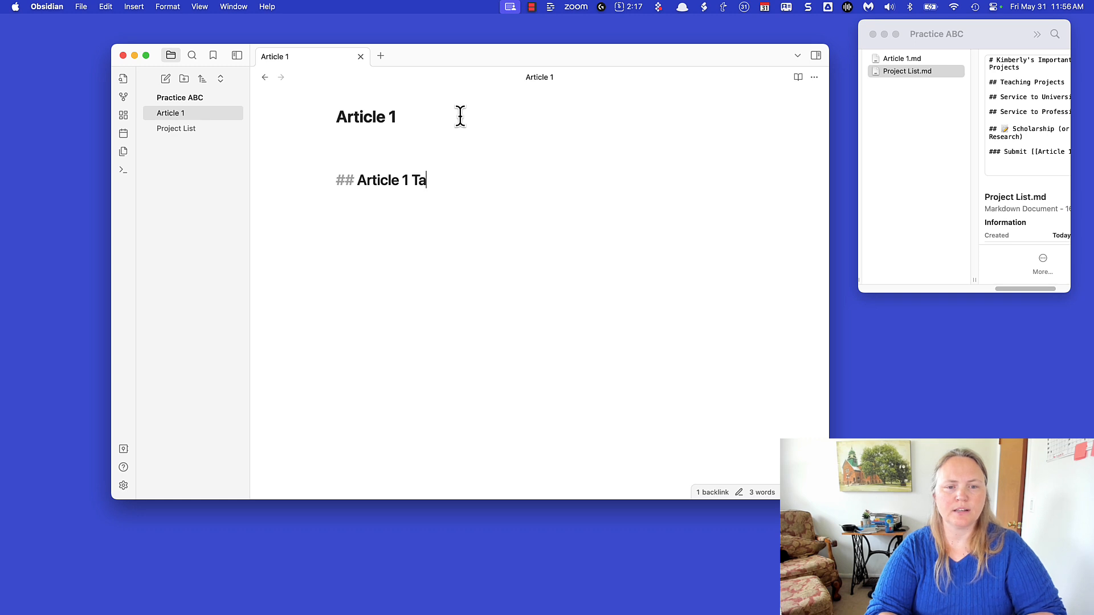
text(sks L)
key(BackSpace)
key(BackSpace)
key(BackSpace)
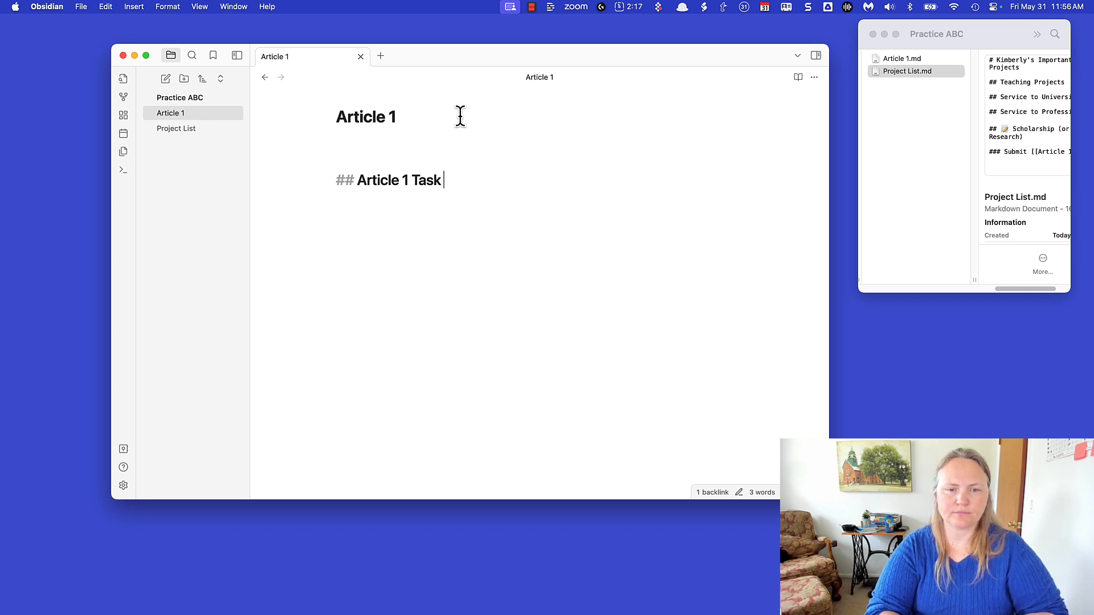
text(List)
key(Return)
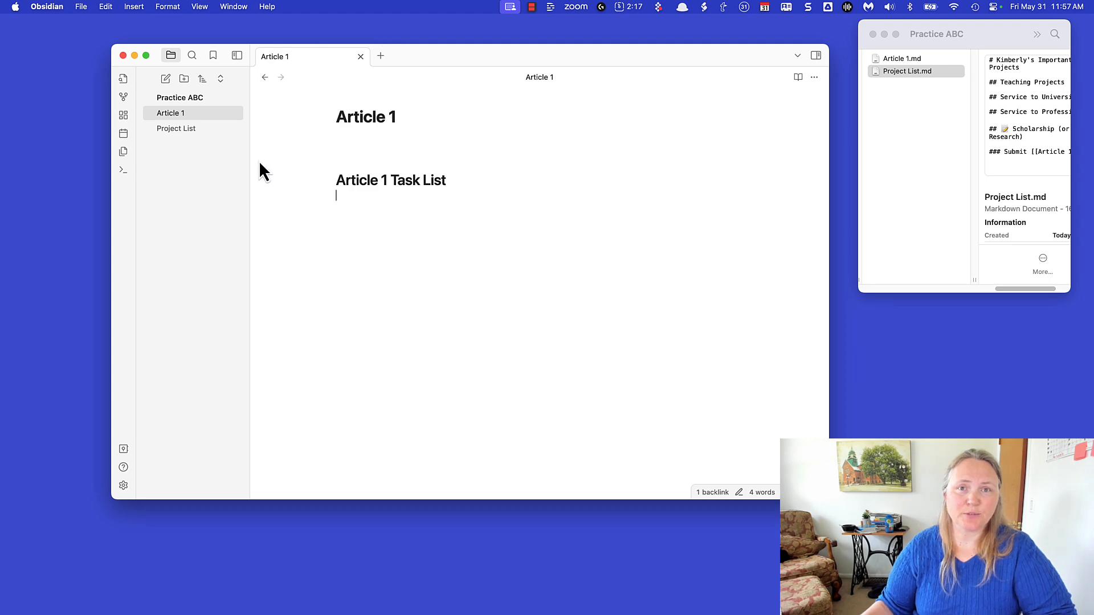
Turn on community plugins in the vault settings and open the community plugin browser.
click(123, 492)
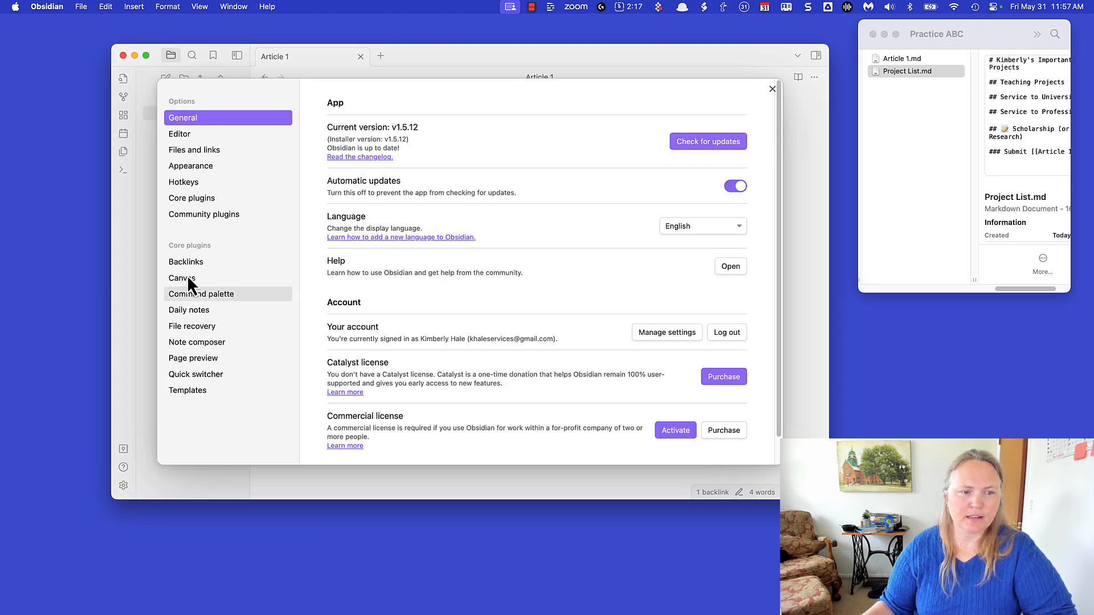
click(203, 220)
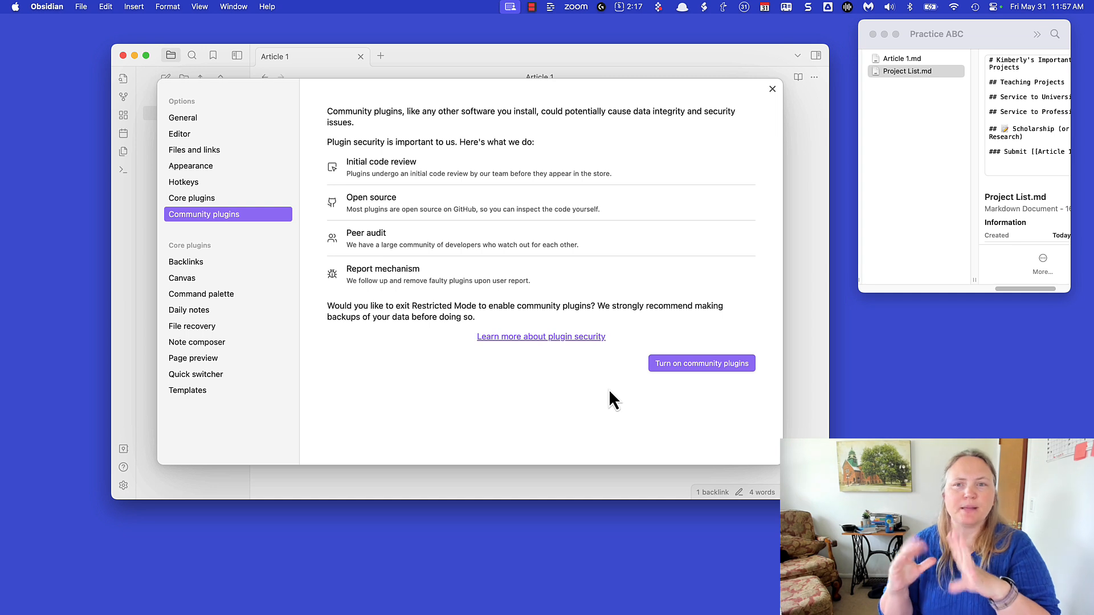
click(676, 368)
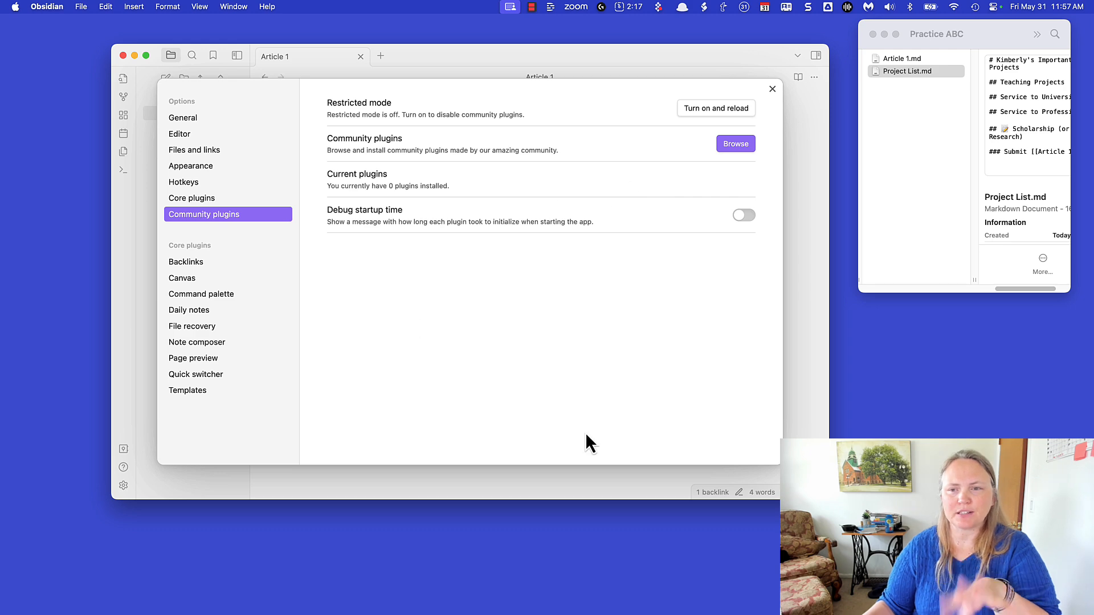
click(737, 145)
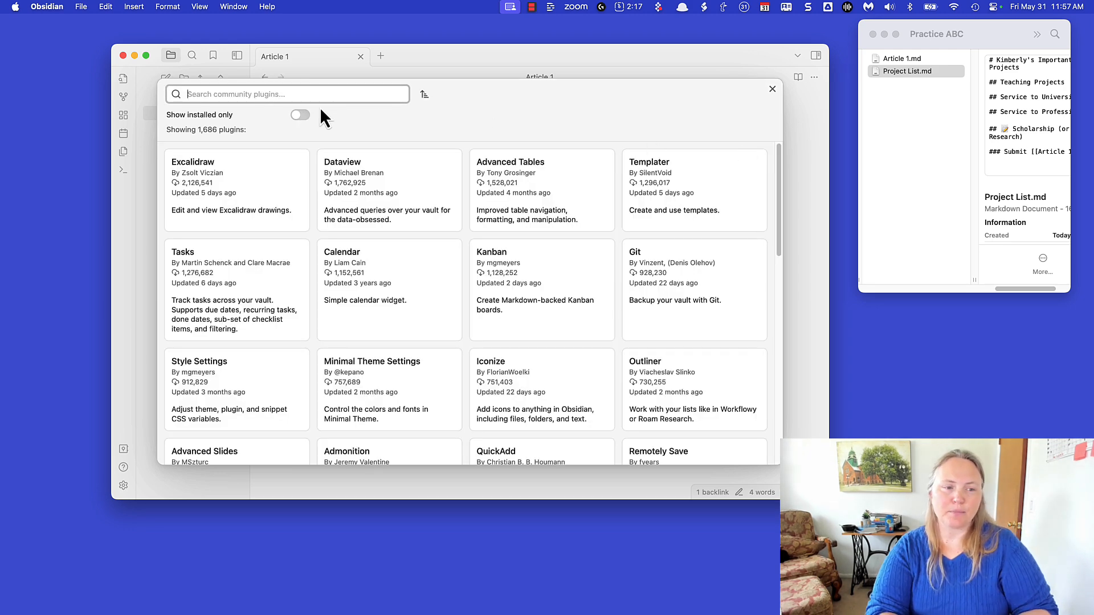
Search the community plugins for "task", then install and enable the Tasks plugin.
text(task)
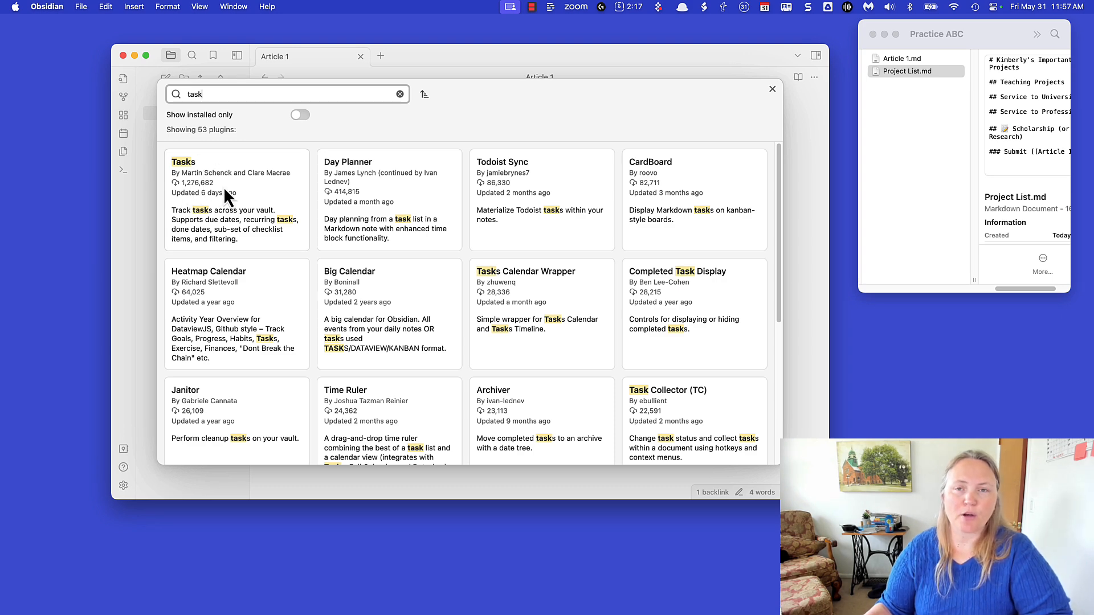
click(249, 188)
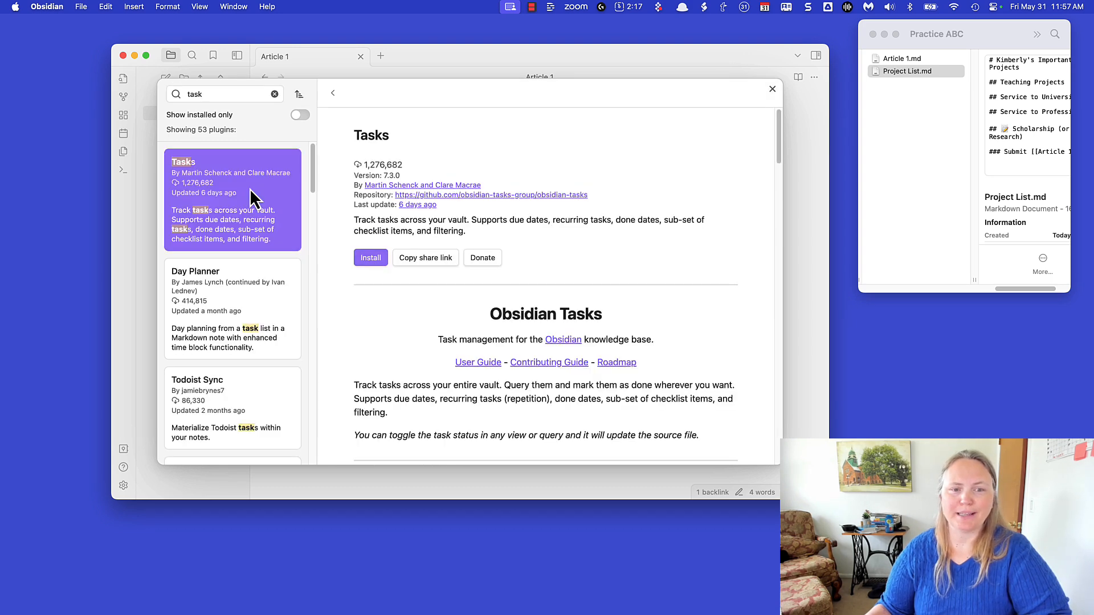
scroll(687, 282, down, 3)
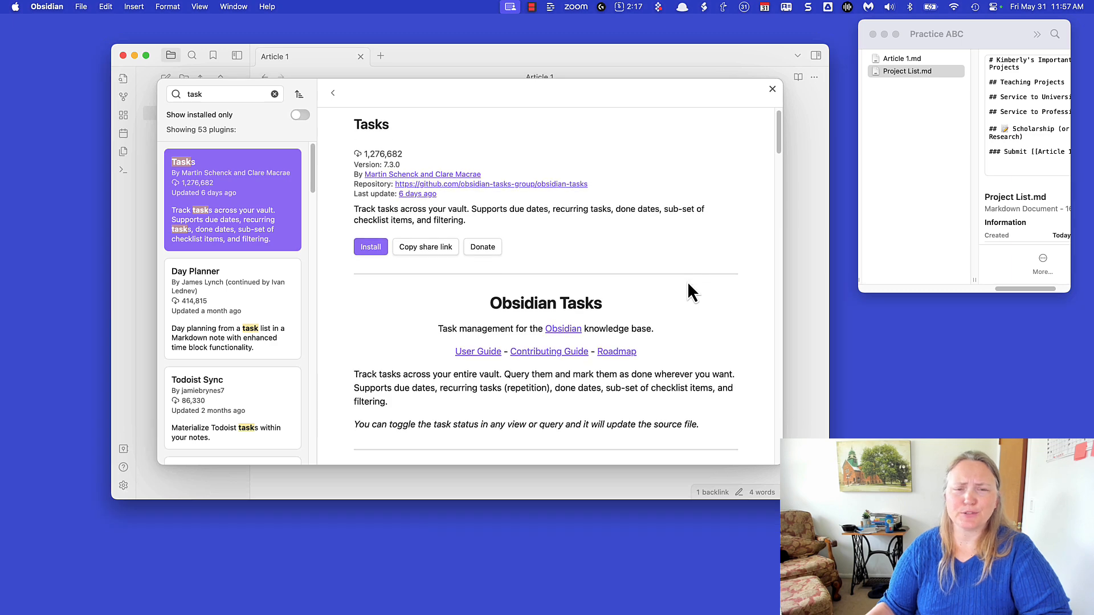
scroll(687, 274, up, 3)
scroll(690, 262, down, 17)
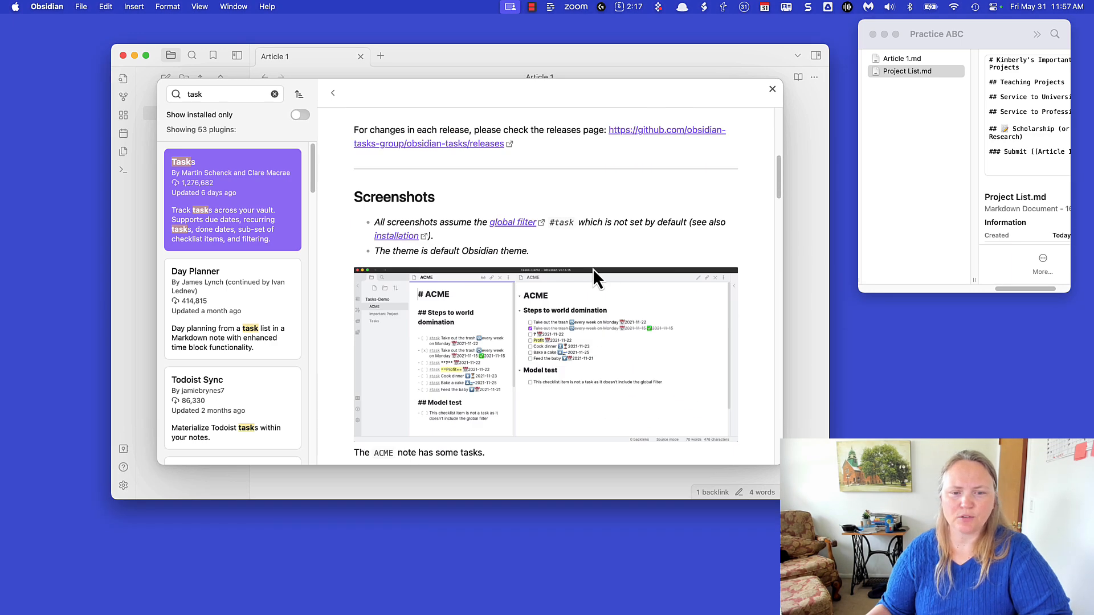
scroll(668, 343, down, 3)
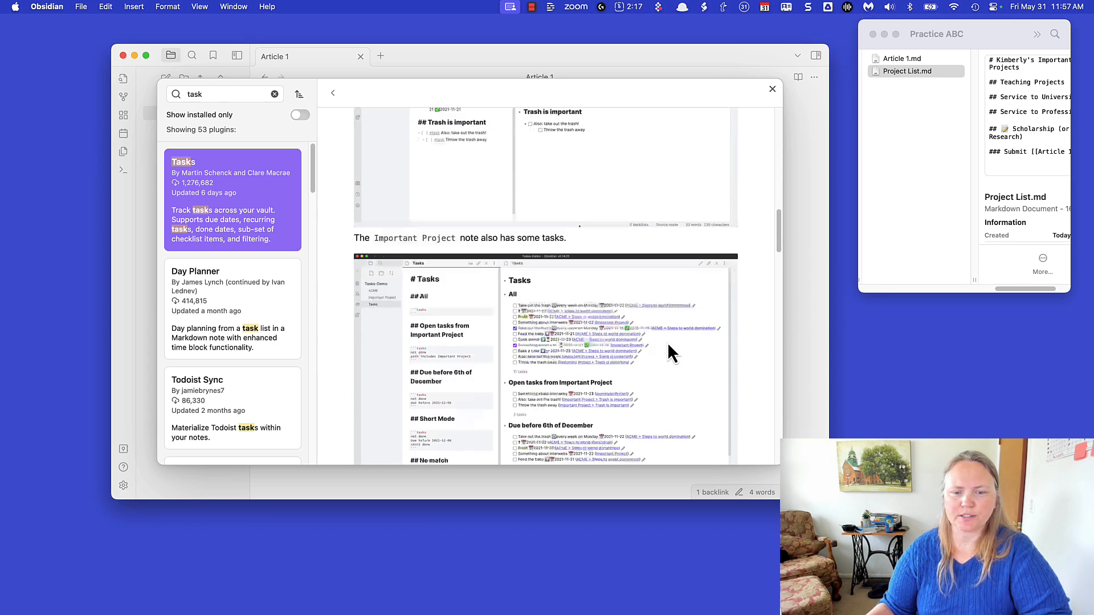
scroll(668, 343, up, 20)
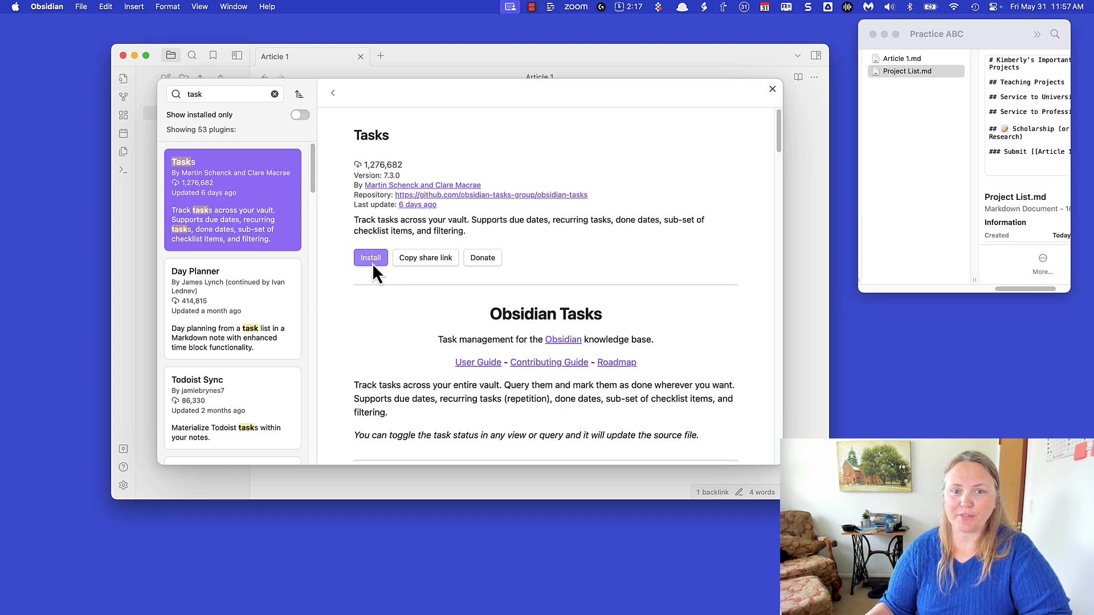
click(371, 263)
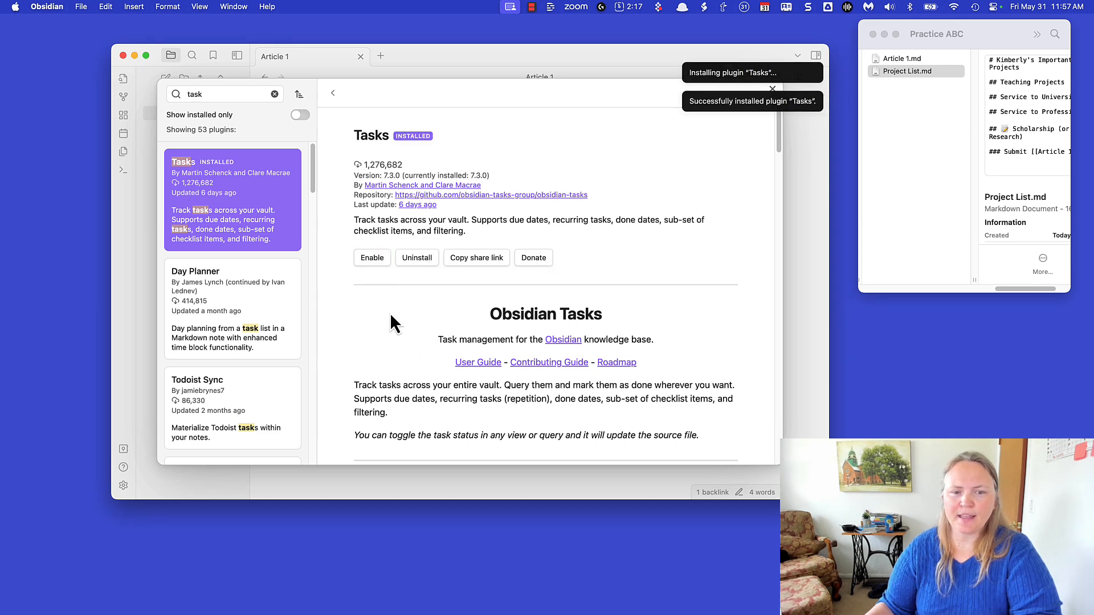
click(378, 262)
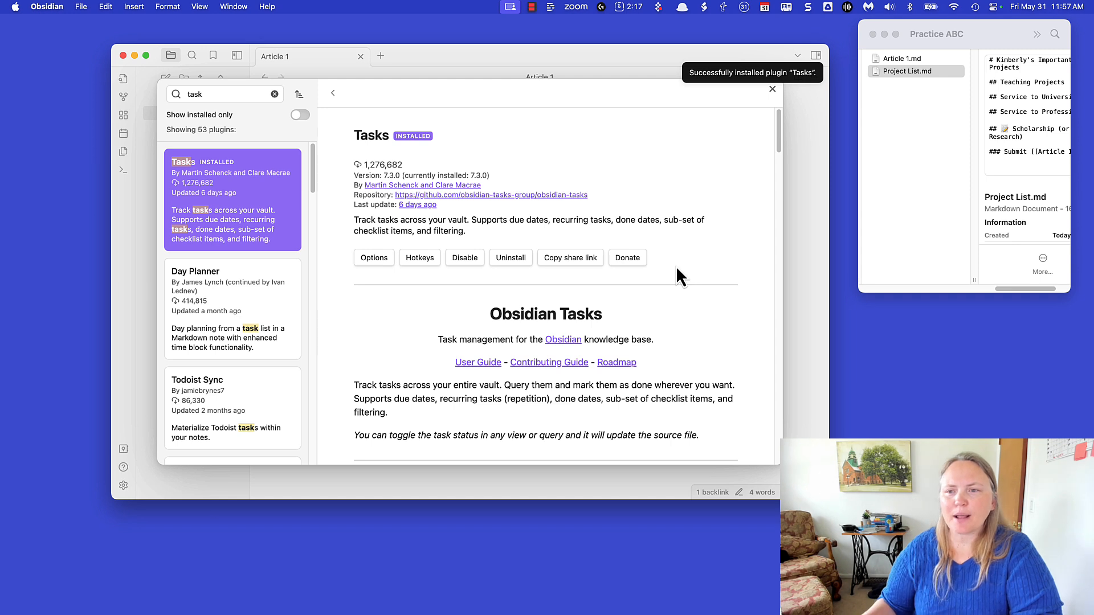
click(773, 89)
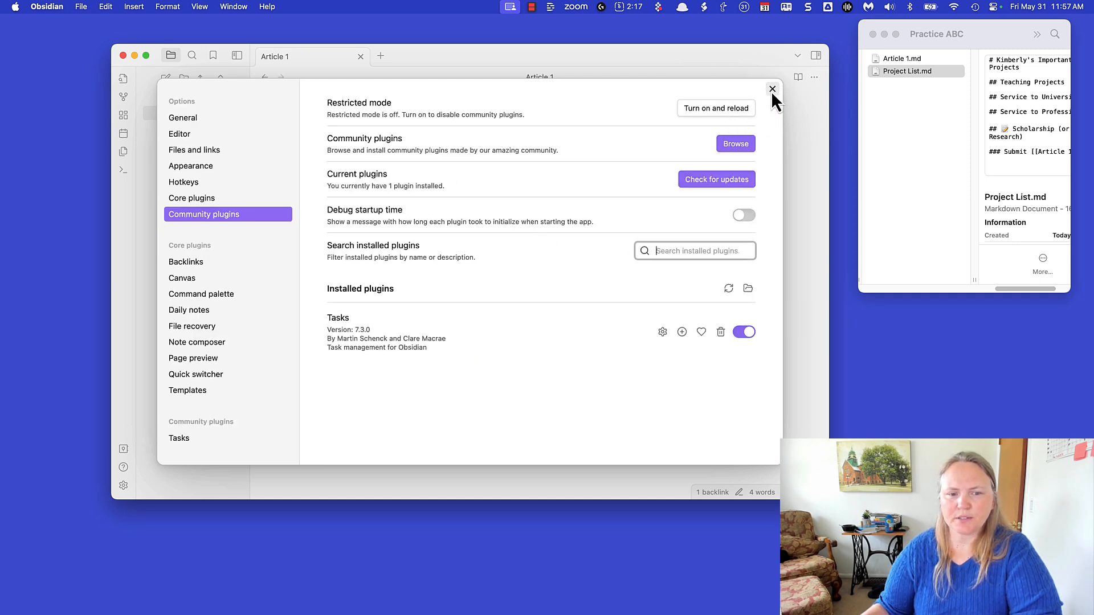
click(772, 90)
Add a checkbox task under "Article 1 Task List" reading "Look at different journals and decide which to submit this article to.".
click(477, 196)
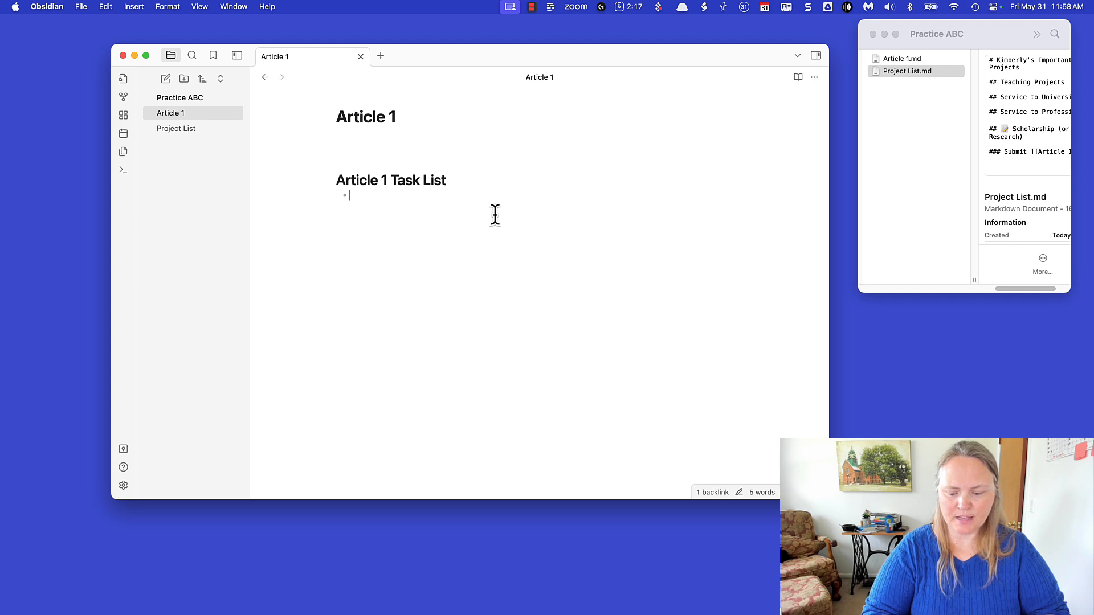
text([)
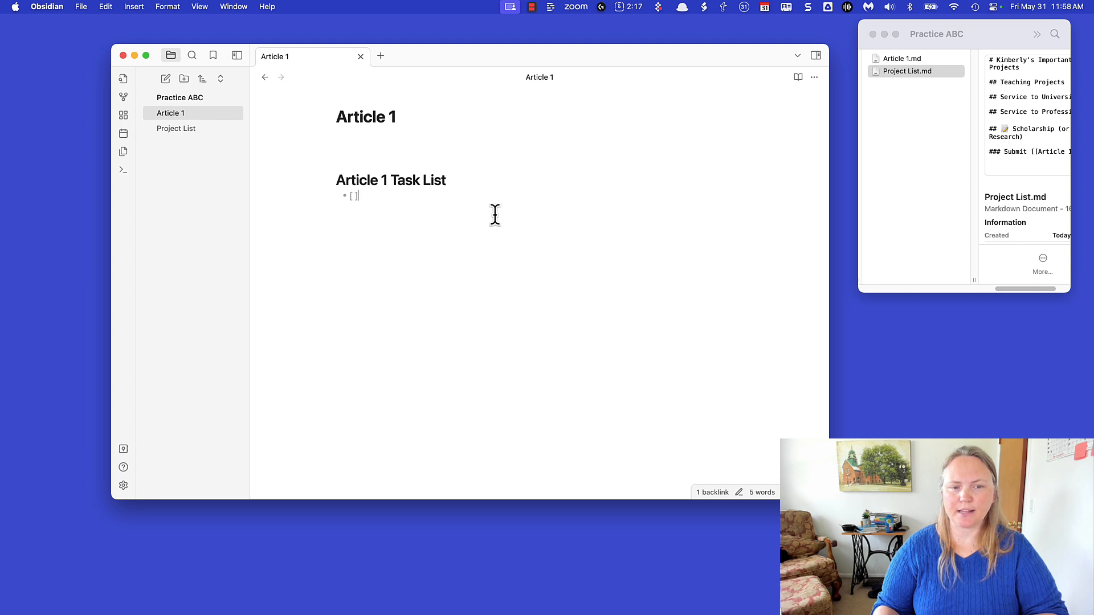
text( ])
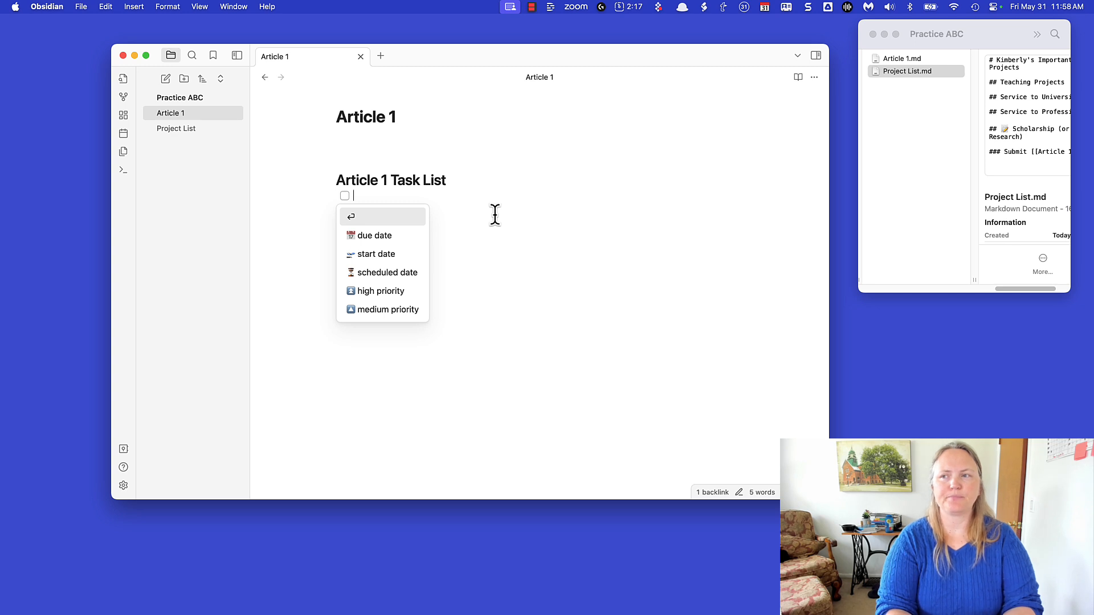
text(Look)
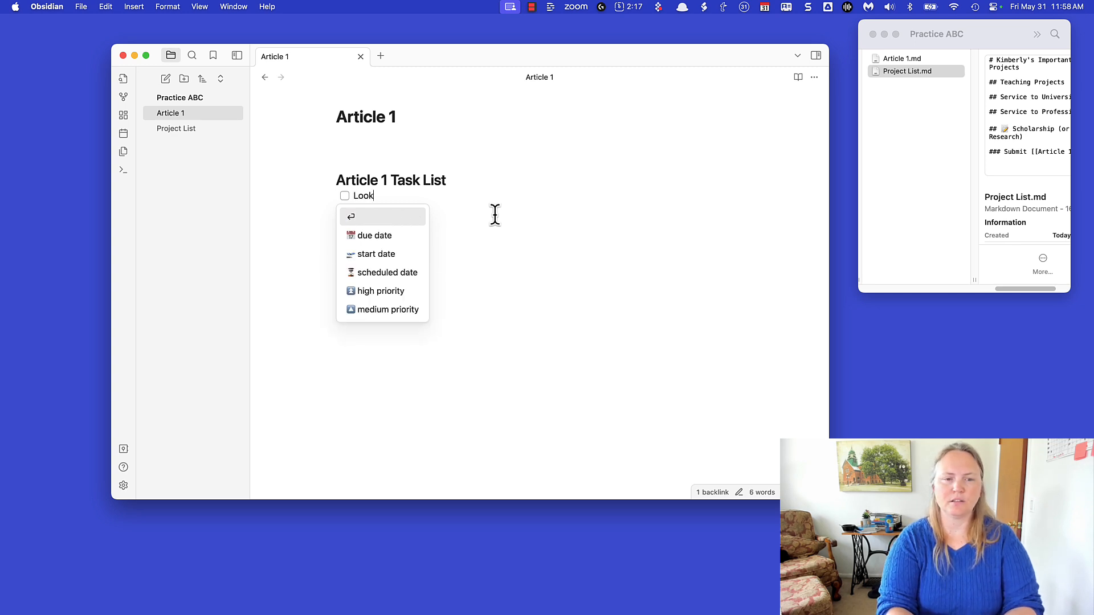
text( at different jour)
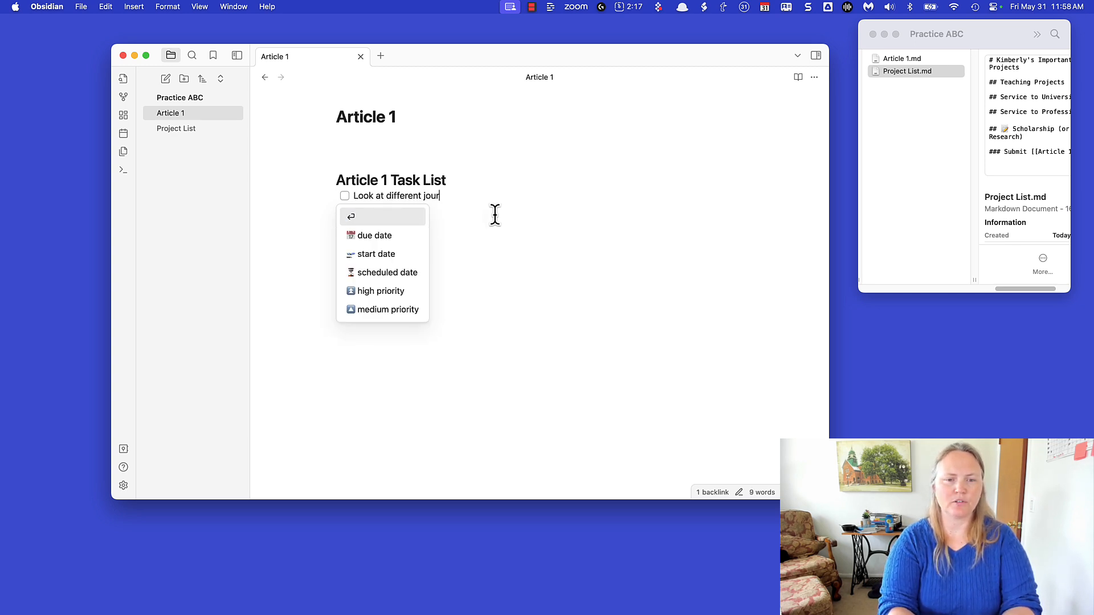
text(nals and decide whic)
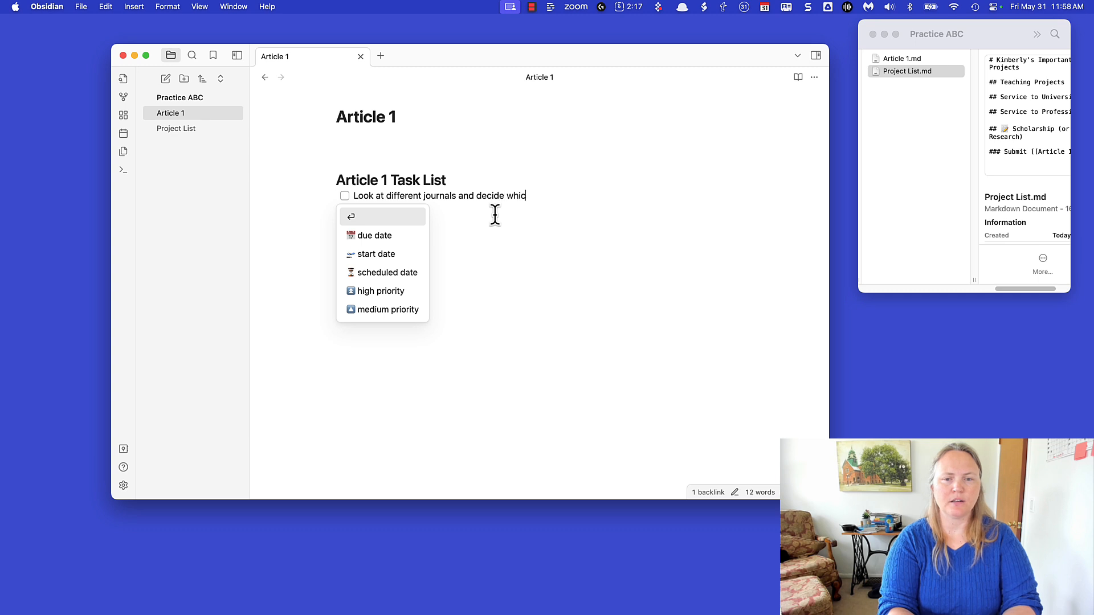
text(h to sub)
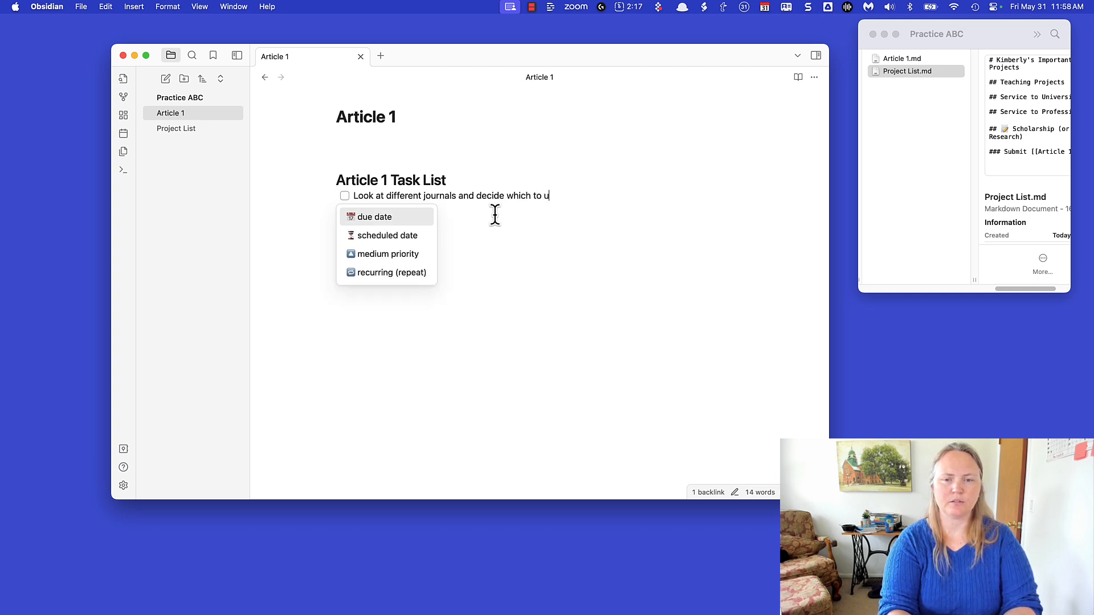
text(mit th)
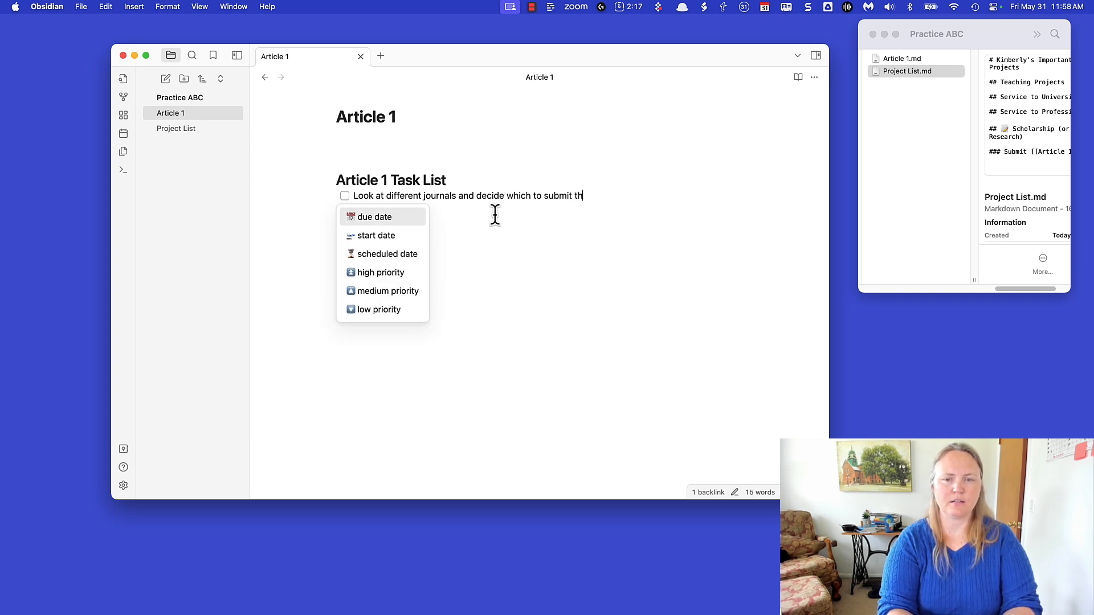
text(is article to.)
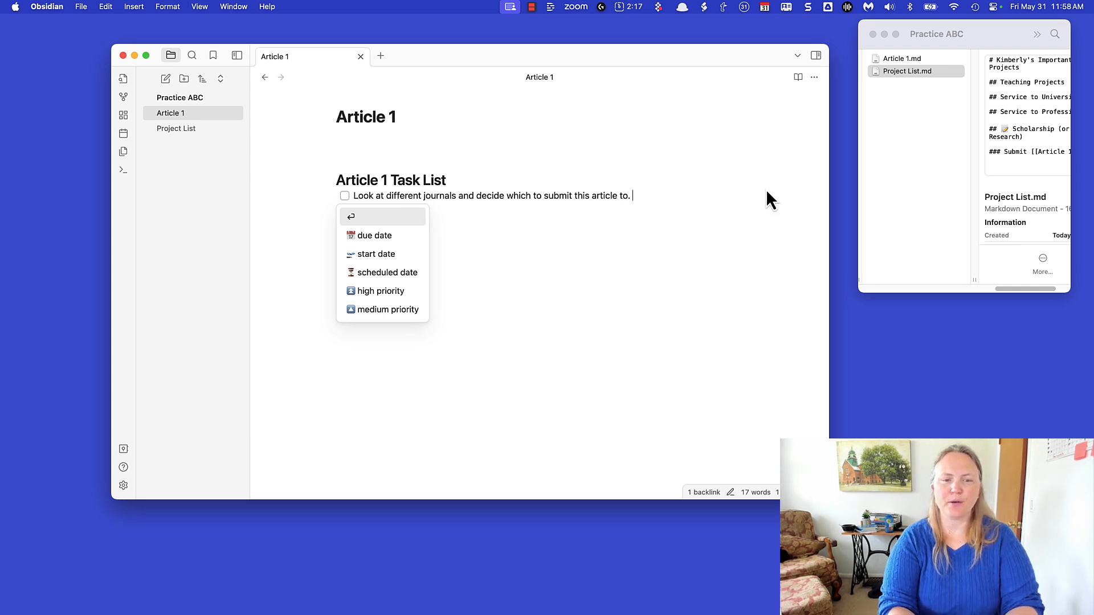
Append "due" and a Tasks due date of today, 2024-05-31, to the journals task.
text(due)
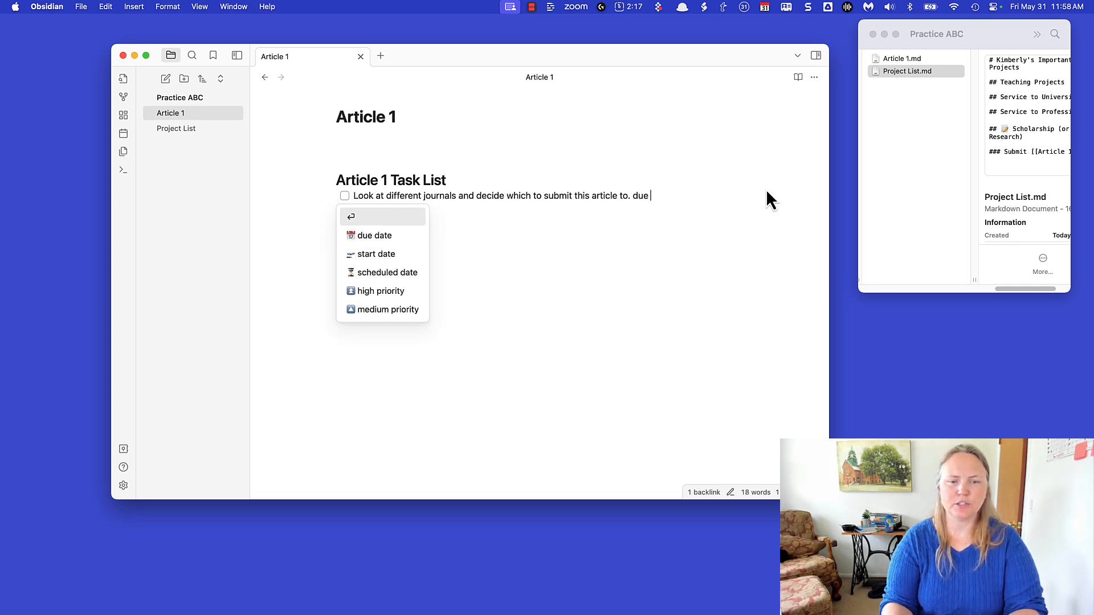
key(Down)
key(Return)
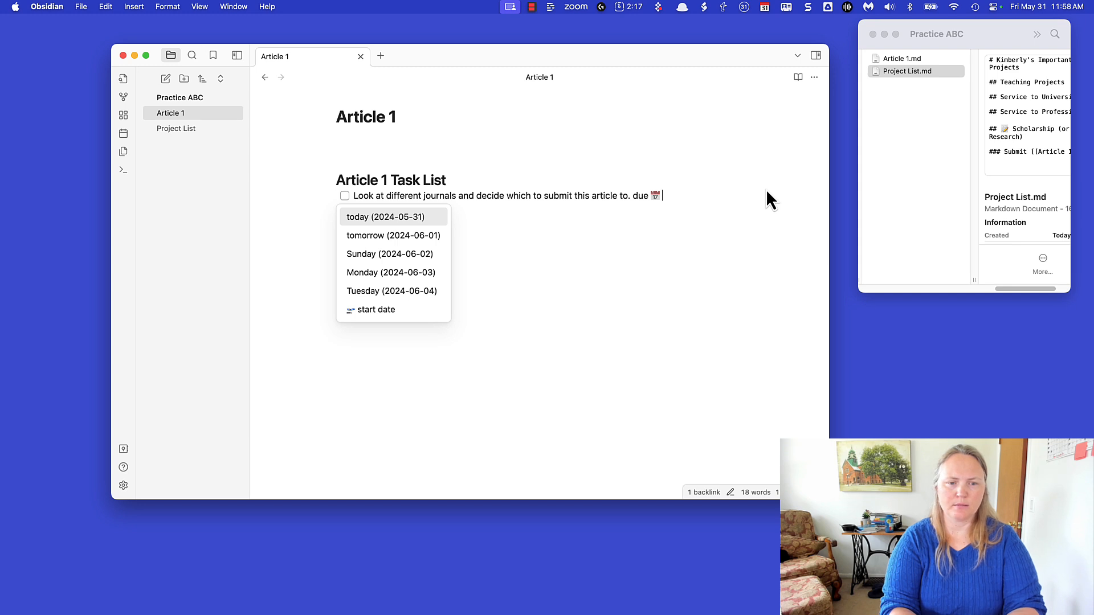
text(today)
key(Return)
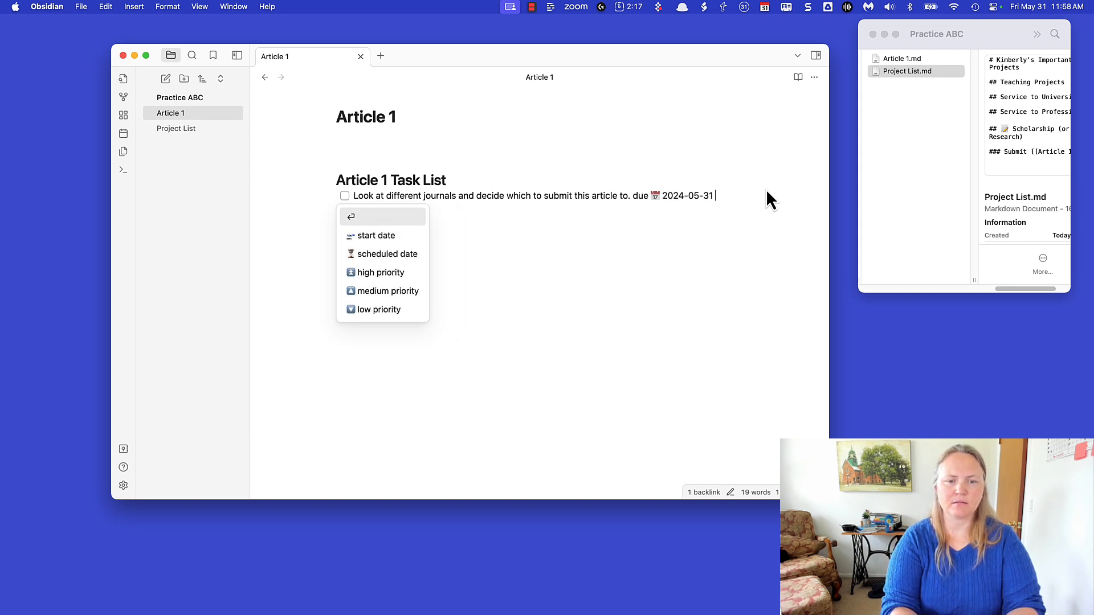
Mark the journals task as high priority.
key(Down)
key(Down)
key(Down)
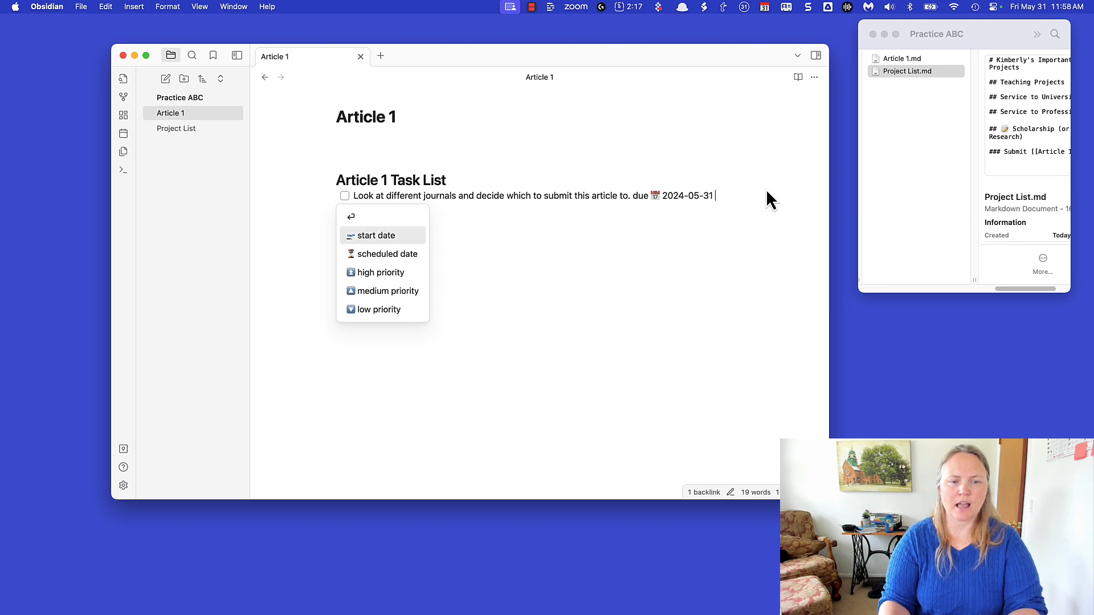
key(Return)
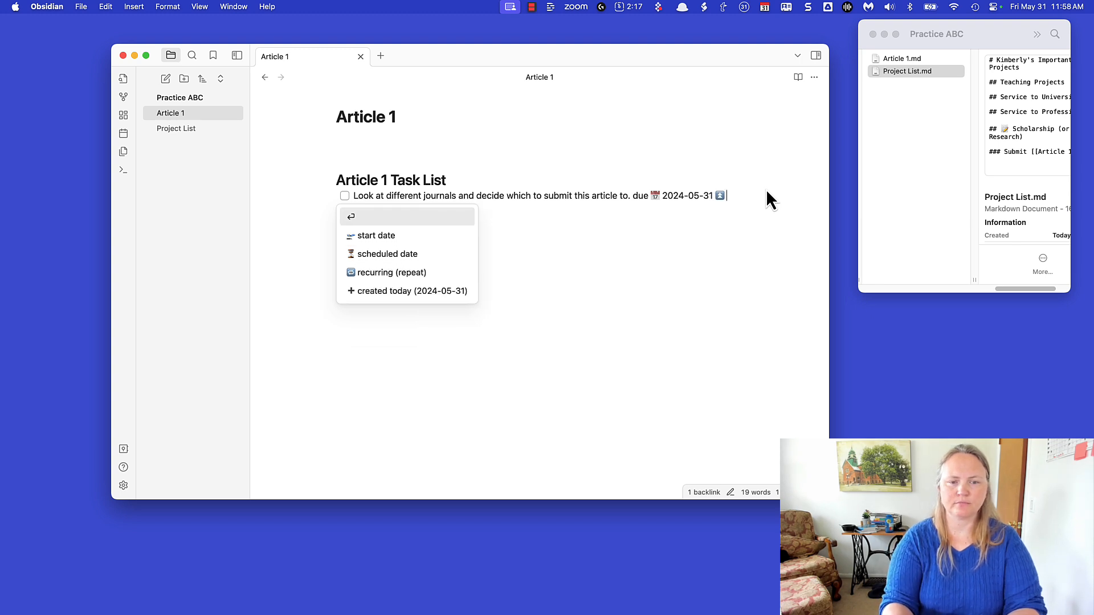
Add a second checkbox task under the journals task reading "Read a new article from this journal".
key(Return)
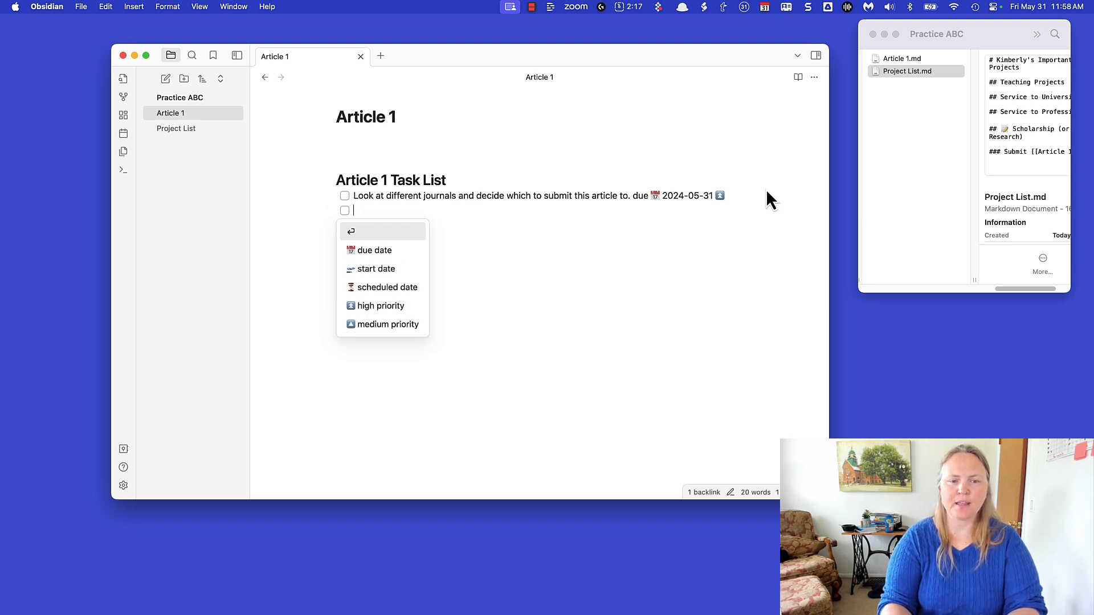
text(Re)
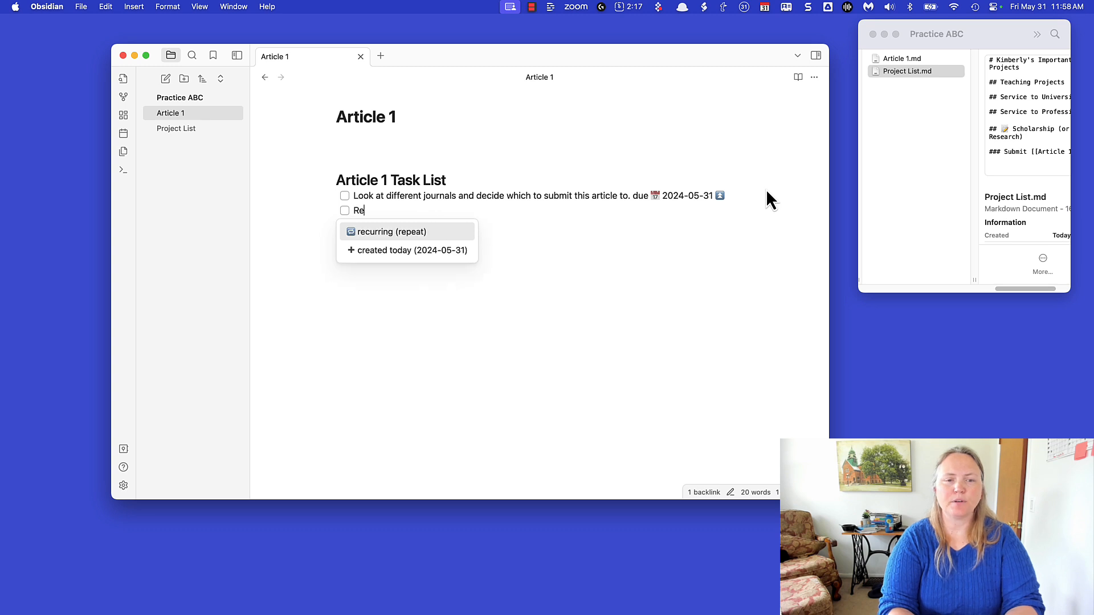
text(ad a new artic)
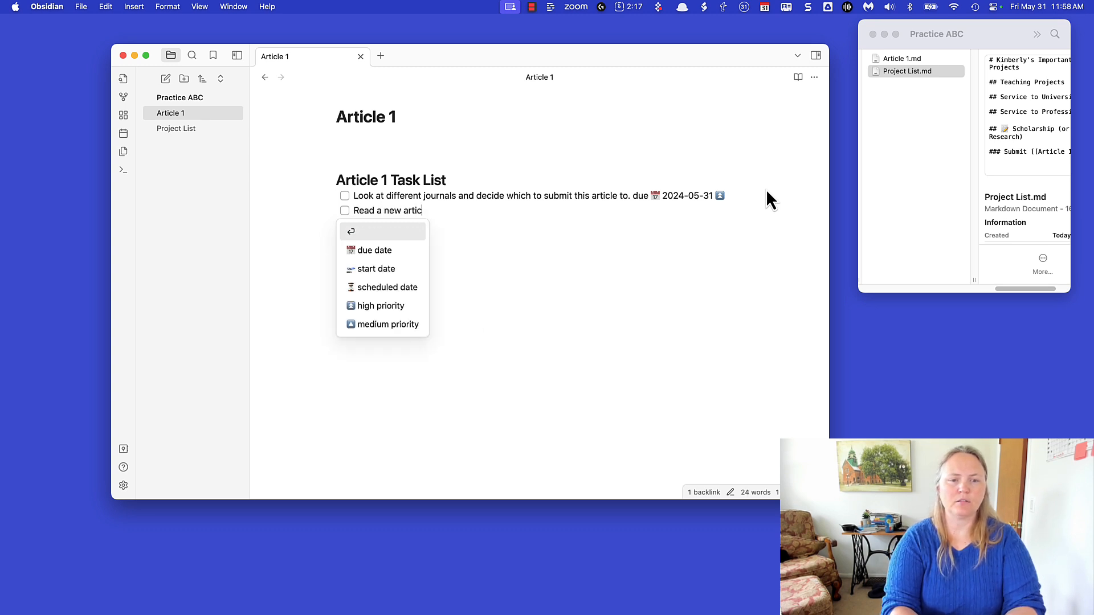
text(le from this journal)
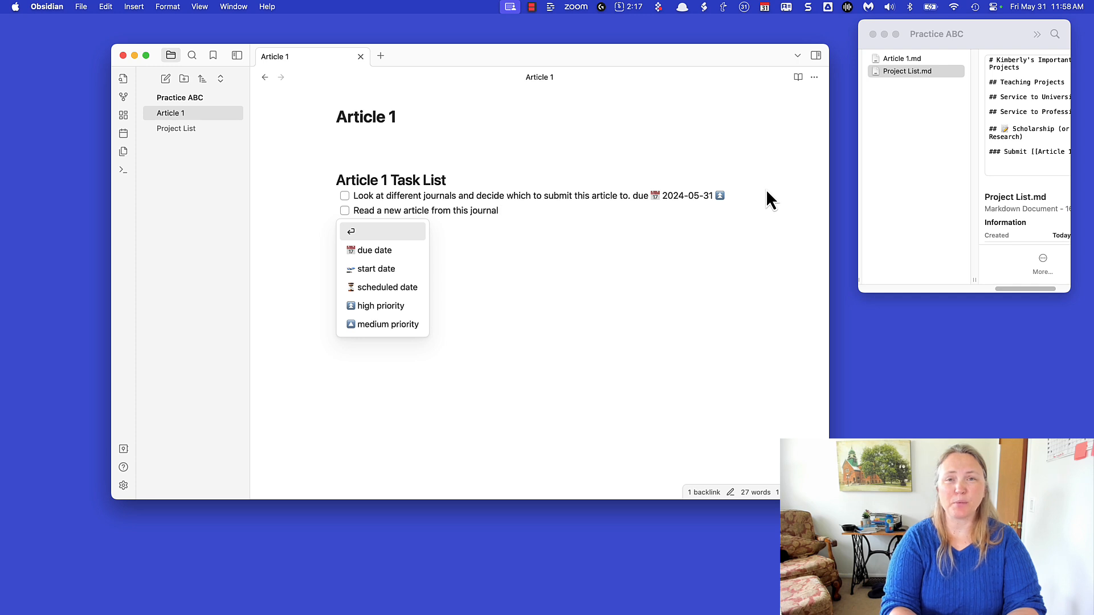
Give the article-reading task a Tasks start date of today, 2024-05-31.
key(Down)
key(Down)
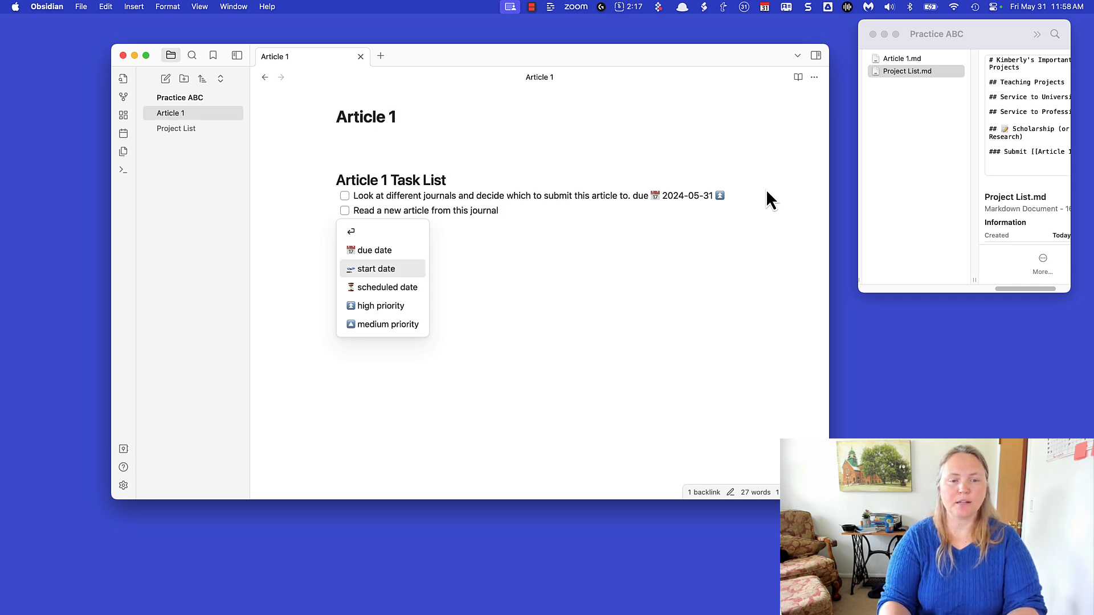
key(Return)
text(today)
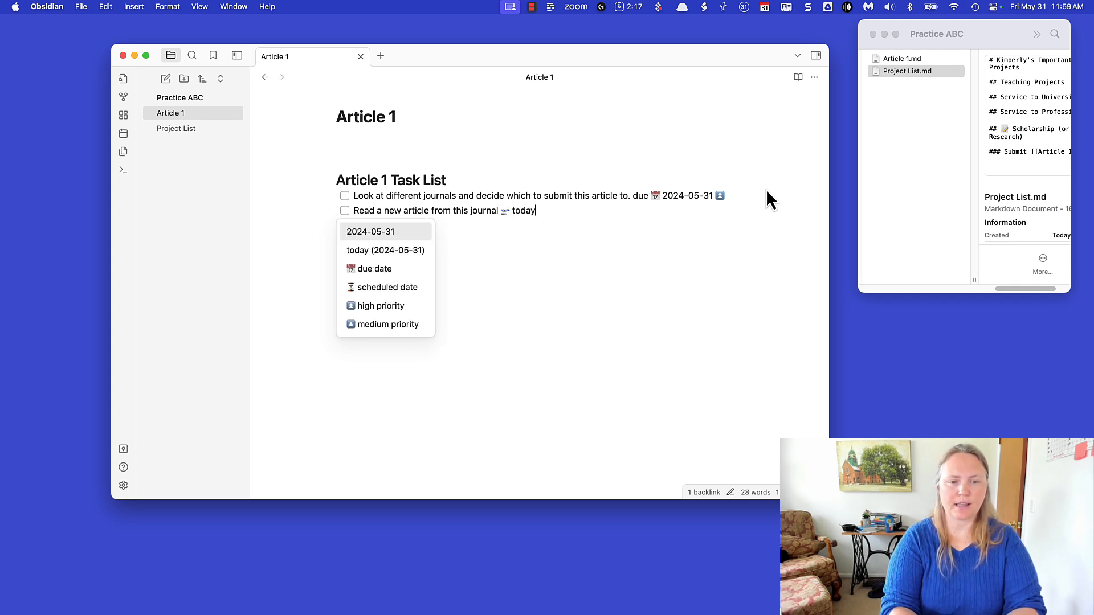
key(Return)
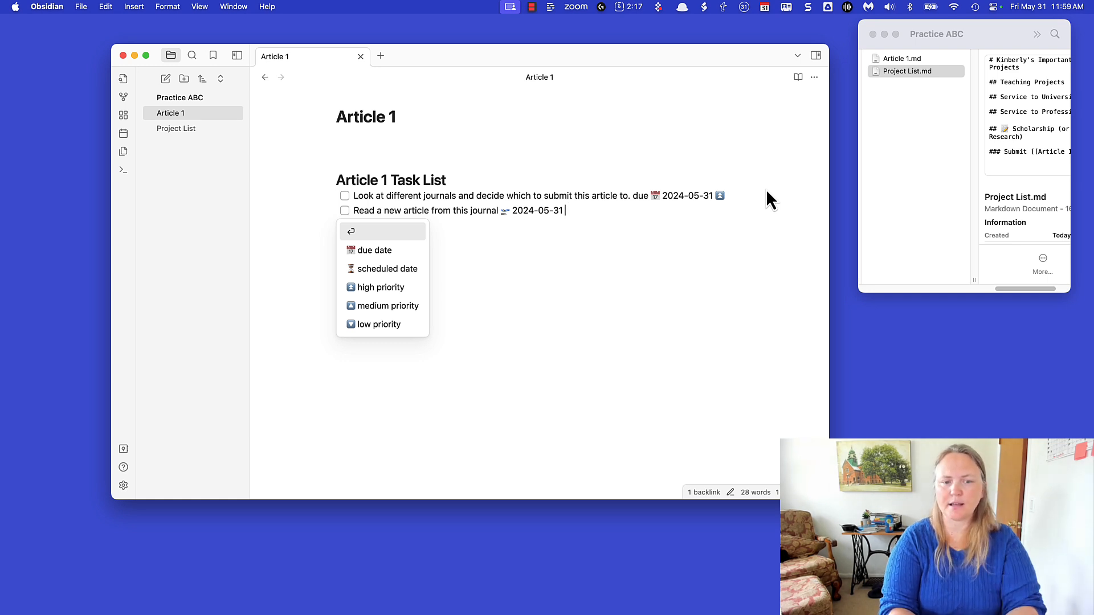
Mark the article-reading task as medium priority.
key(Down)
key(Down)
key(Down)
key(Down)
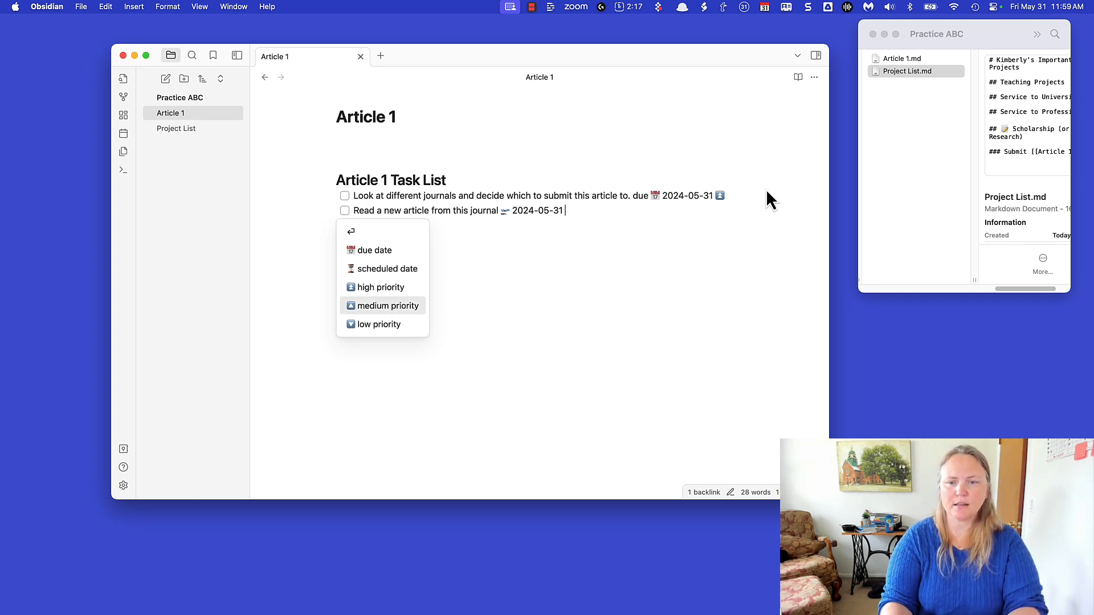
key(Return)
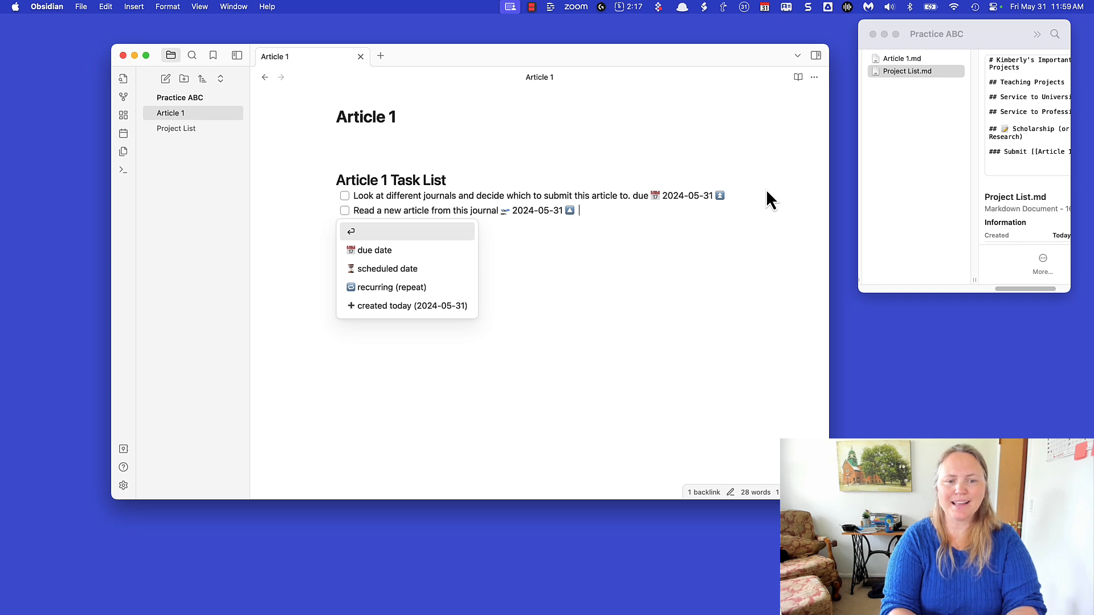
Make the article-reading task recurring with the rule "every day".
key(Down)
key(Down)
key(Down)
text(re)
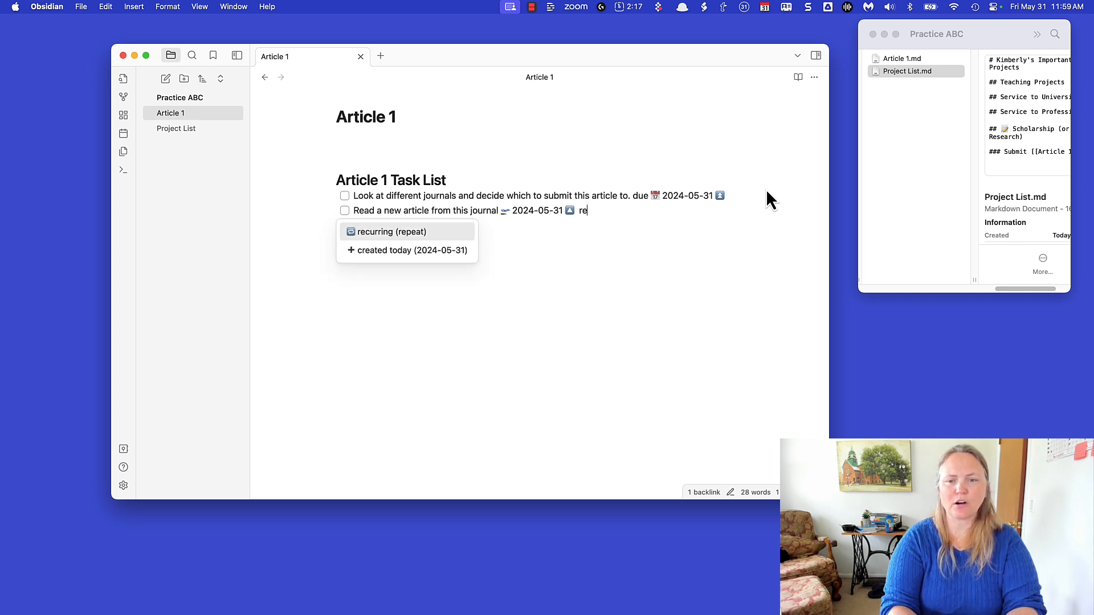
key(Return)
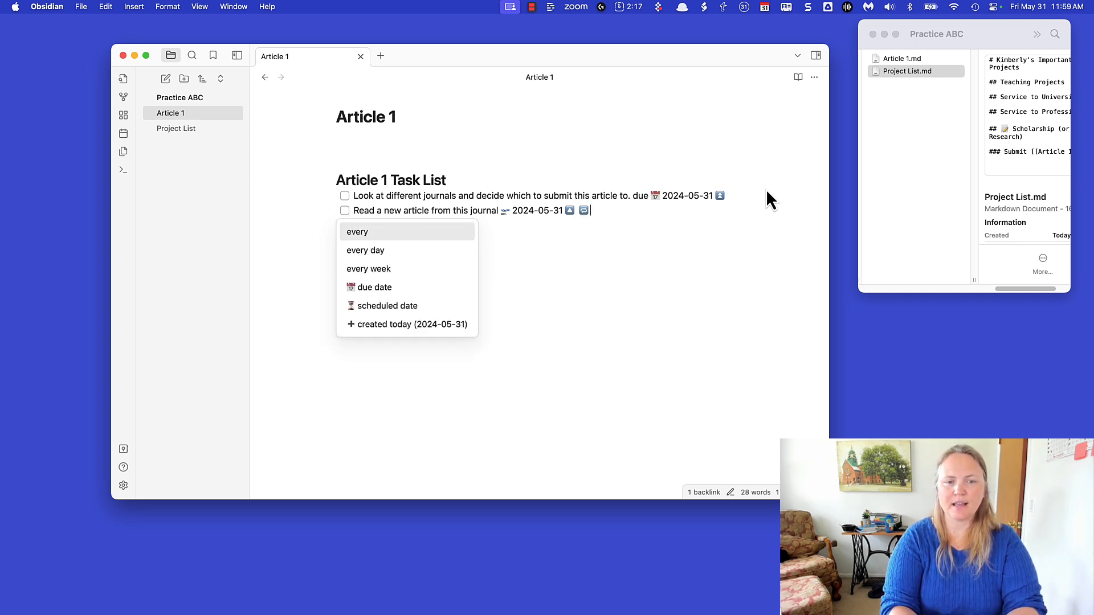
text(every )
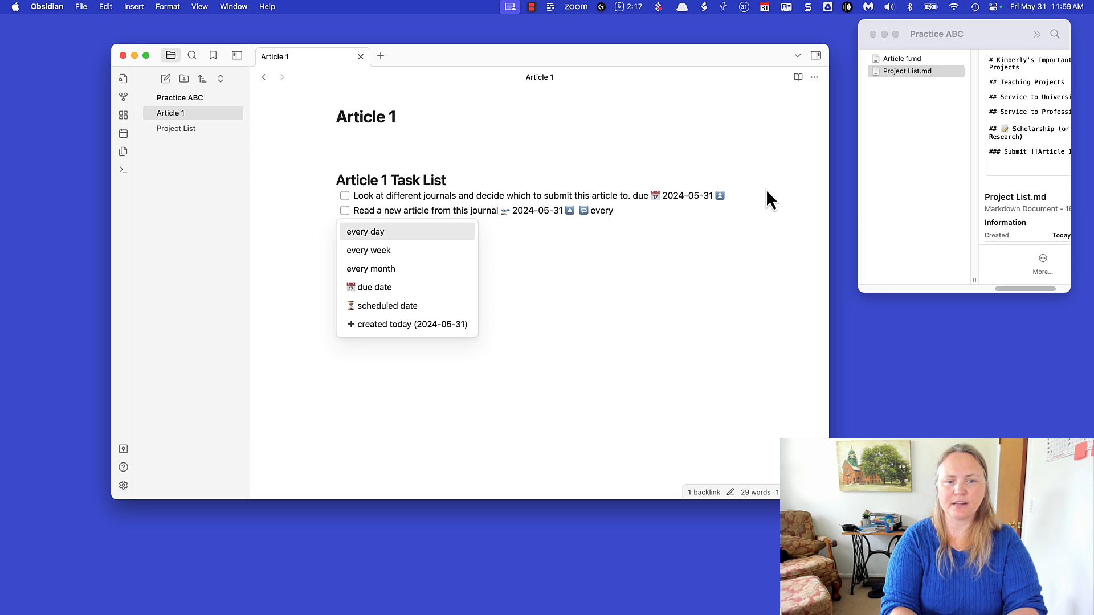
text(day)
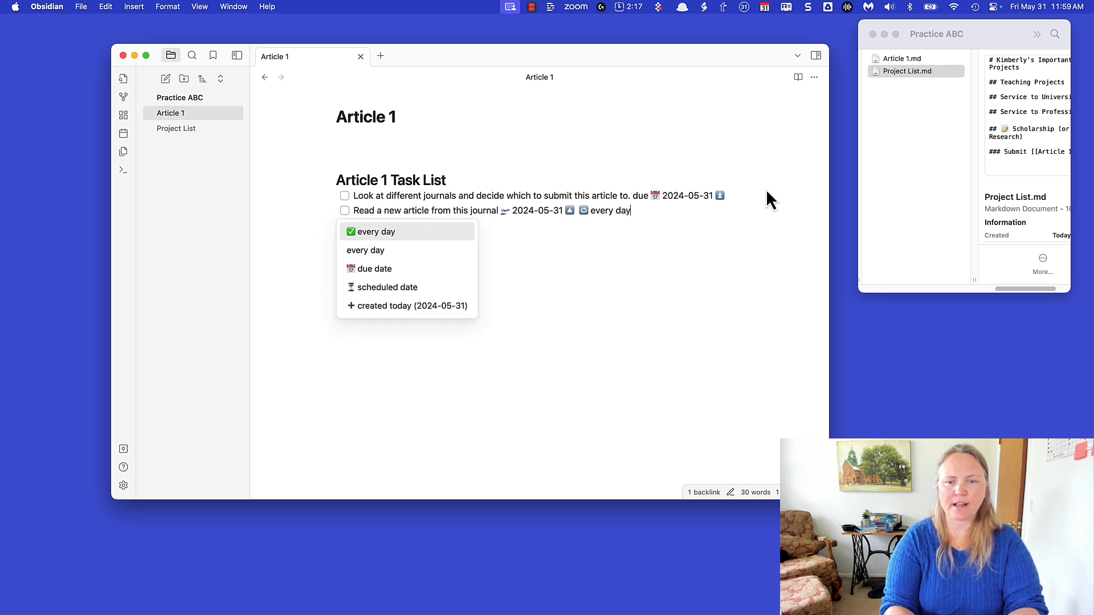
key(Return)
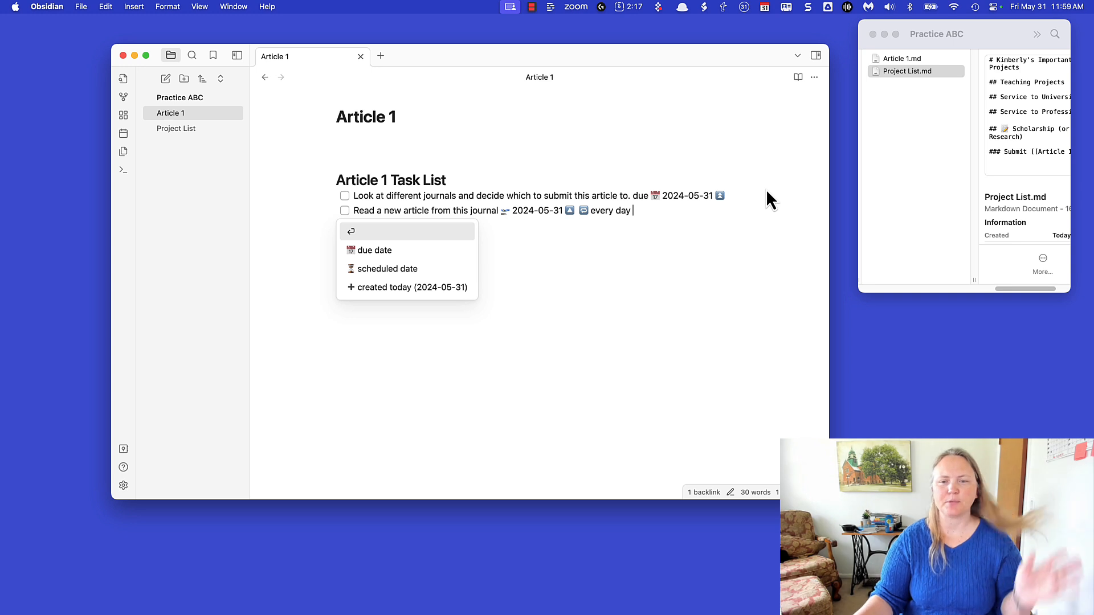
Add a third checkbox task reading "Draft the methods section of the paper".
key(Return)
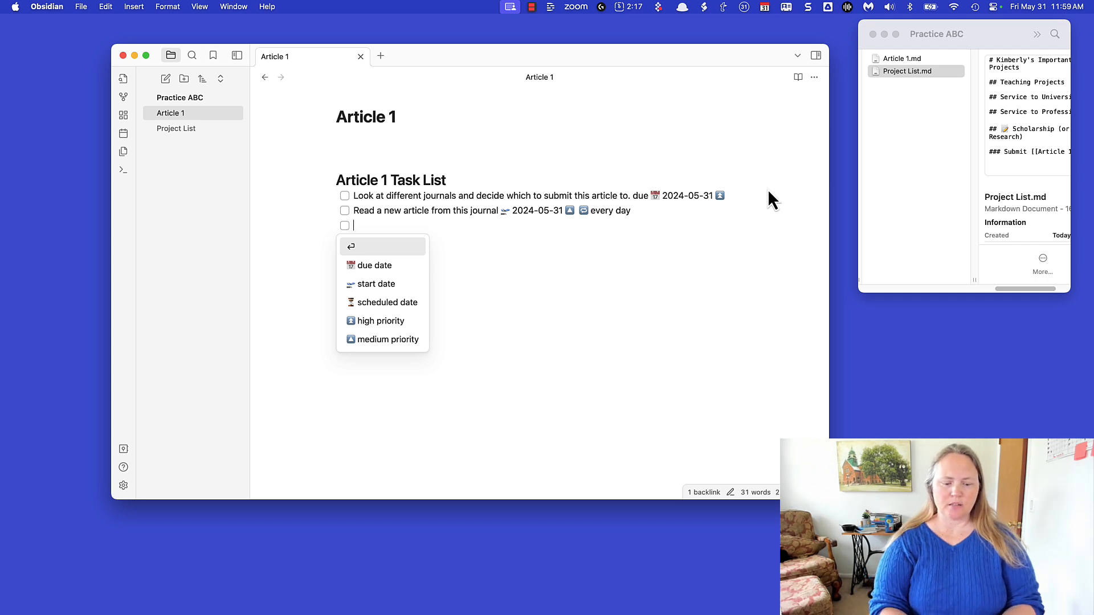
text(Draft t)
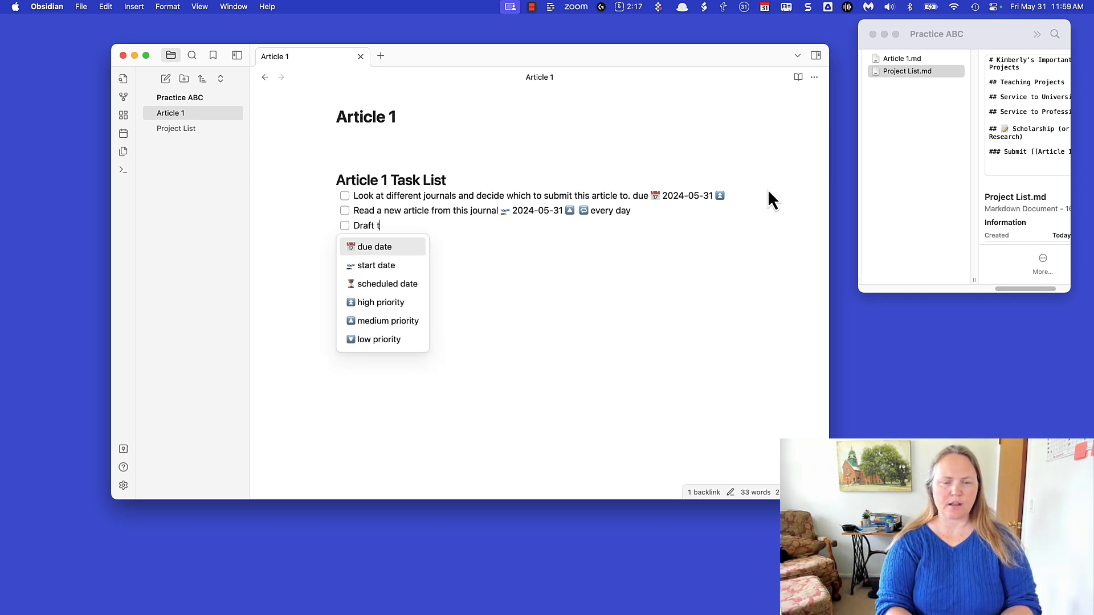
text(he methods section of th paper)
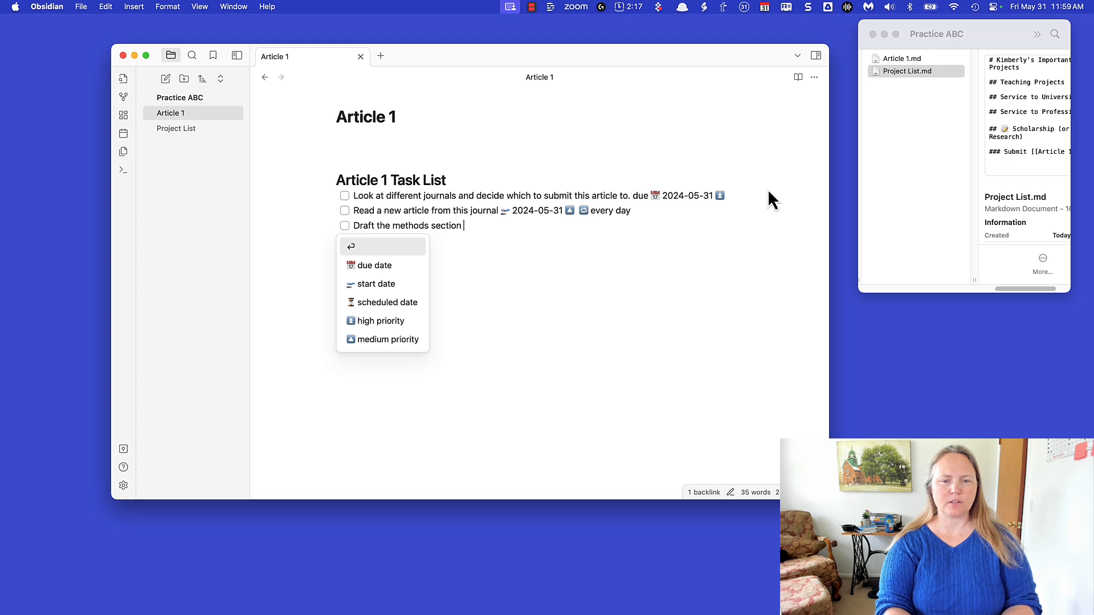
key(BackSpace)
key(BackSpace)
key(BackSpace)
key(BackSpace)
key(BackSpace)
key(BackSpace)
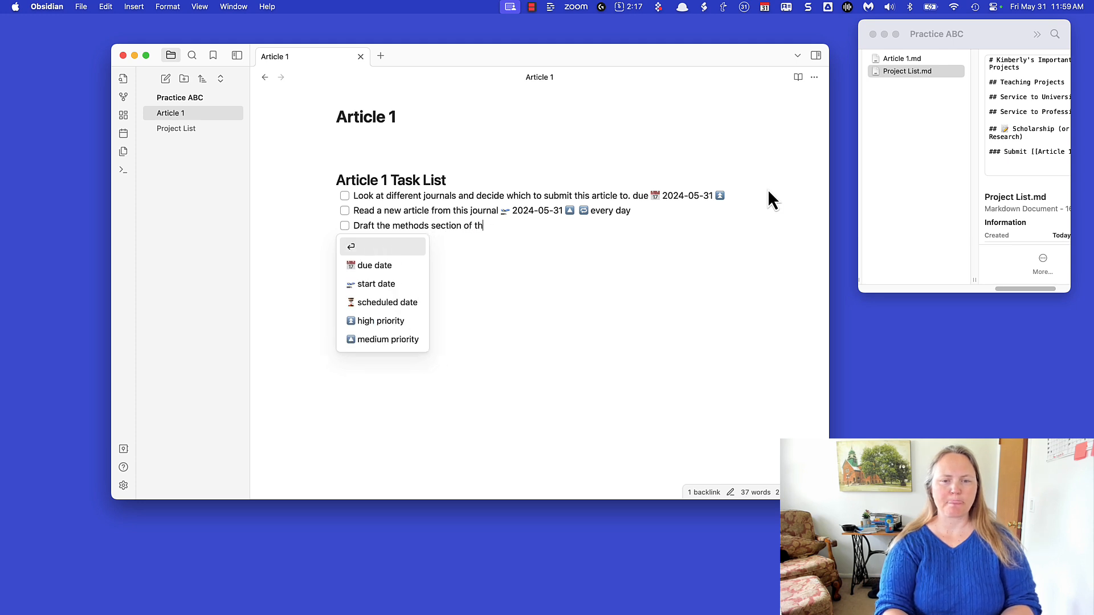
text(e paper)
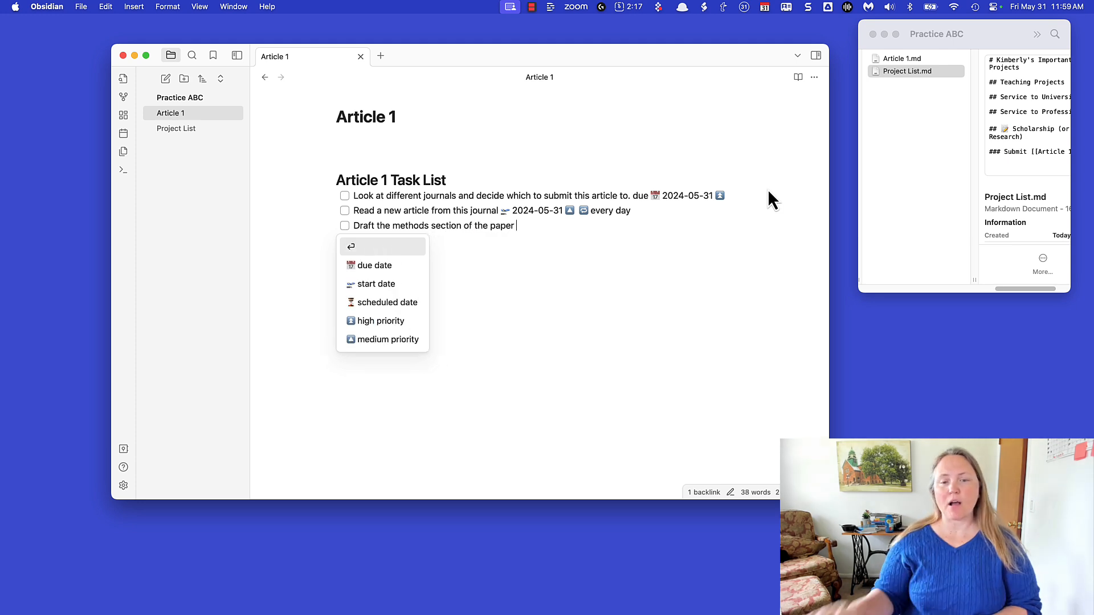
Add a fourth checkbox task reading "Draft results" and end the checklist without an empty checkbox.
key(Return)
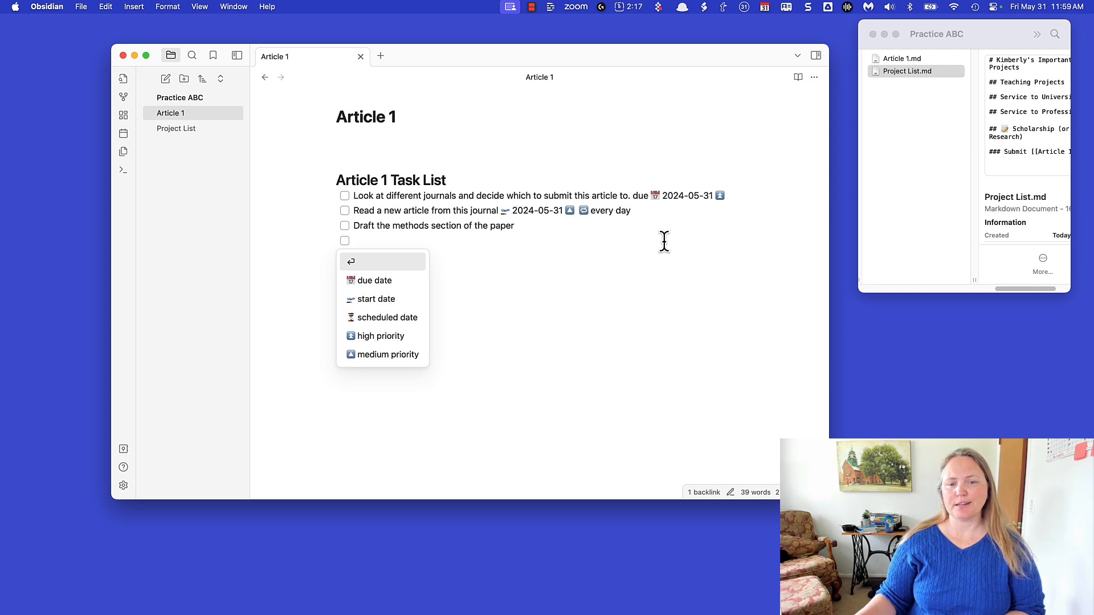
text(Draft reulsts)
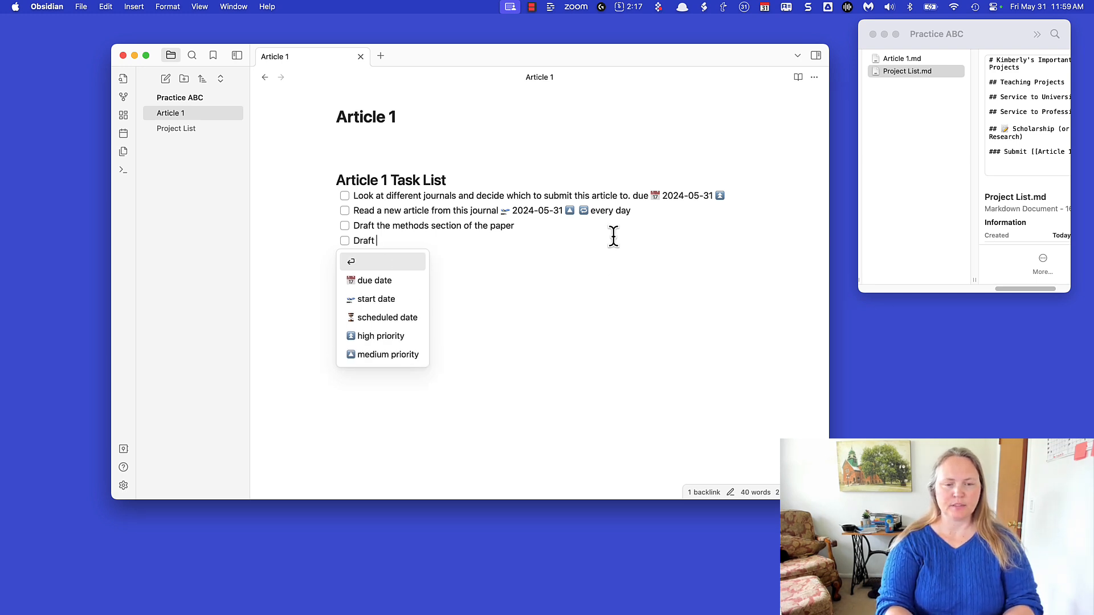
key(BackSpace)
key(BackSpace)
key(BackSpace)
key(BackSpace)
key(BackSpace)
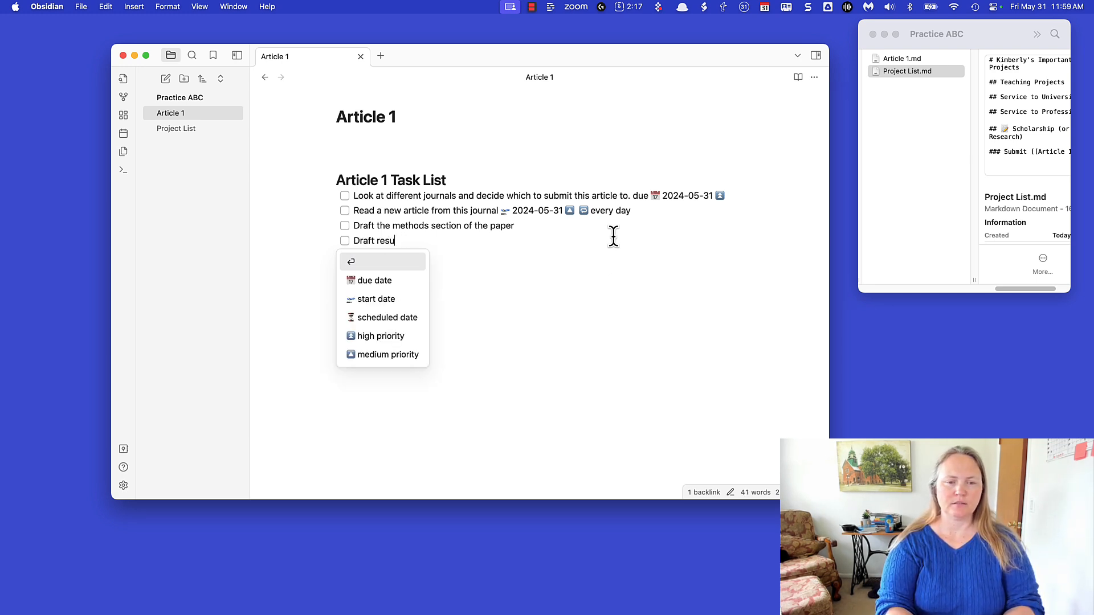
text(sults)
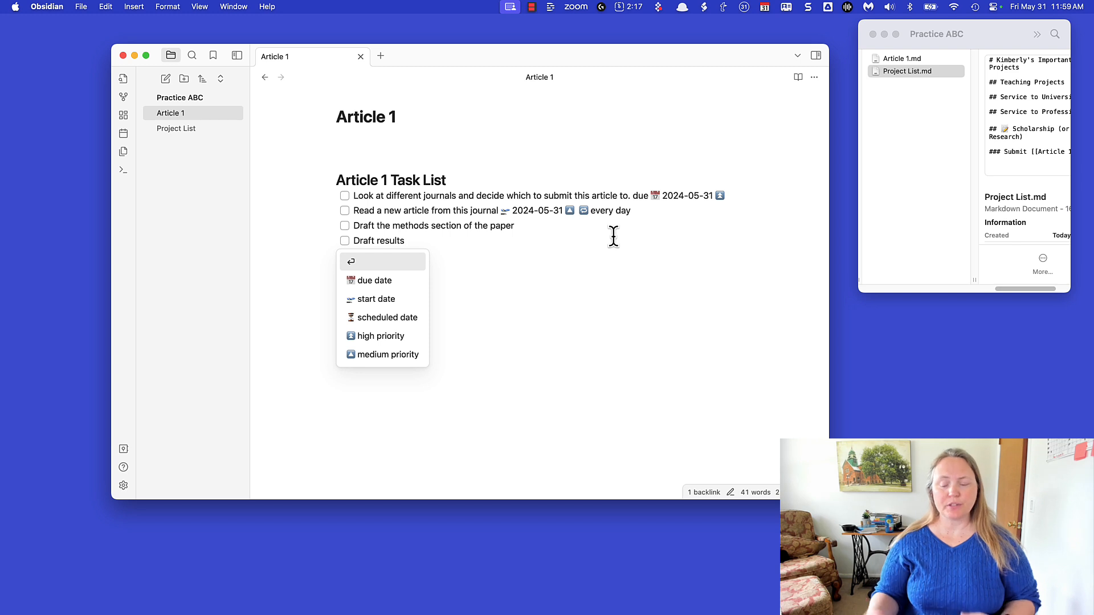
key(Return)
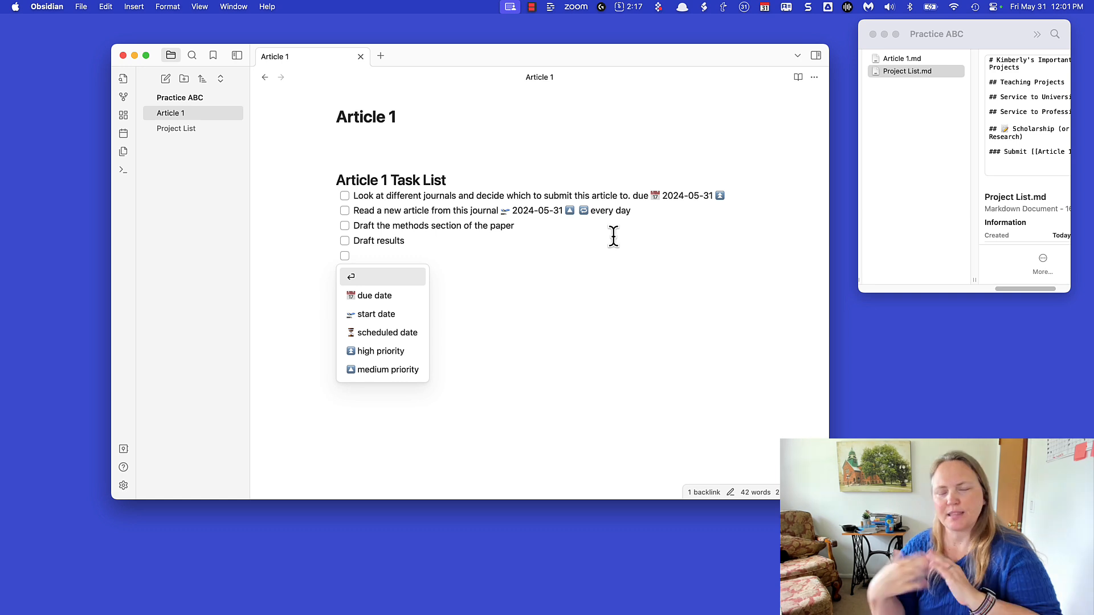
key(Escape)
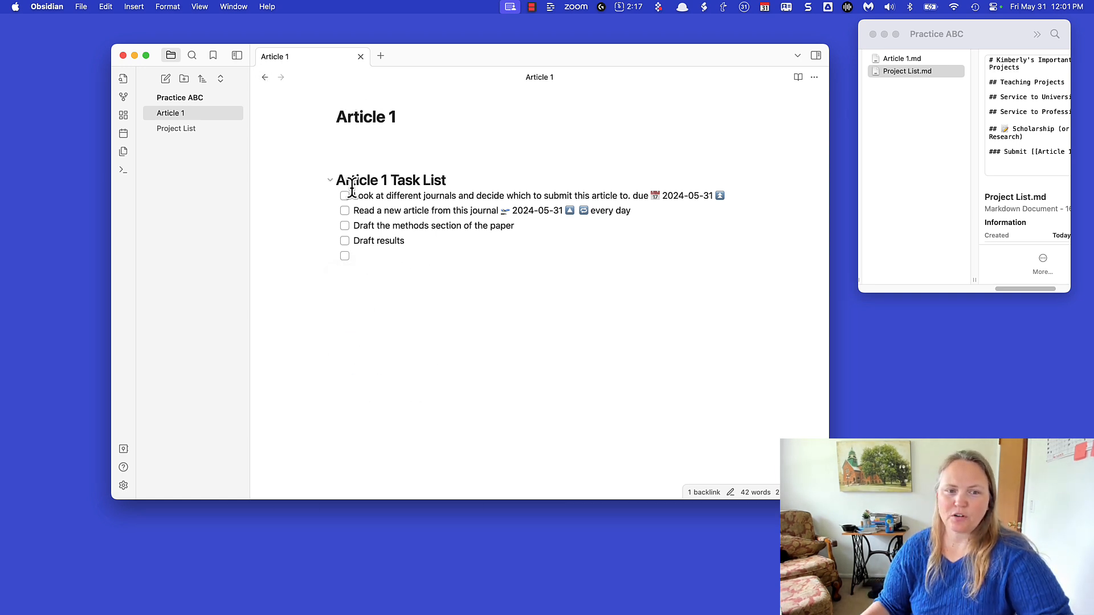
key(BackSpace)
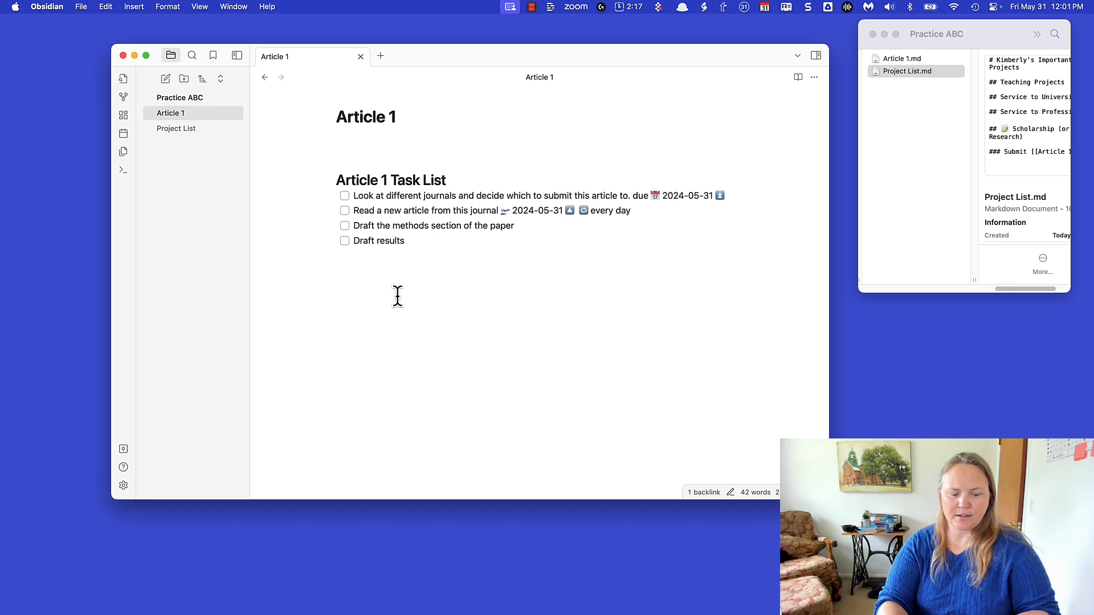
Add a level-two heading "Details about about project" below the task list, separated by a blank line.
key(Return)
key(Return)
text(#)
key(BackSpace)
text(# )
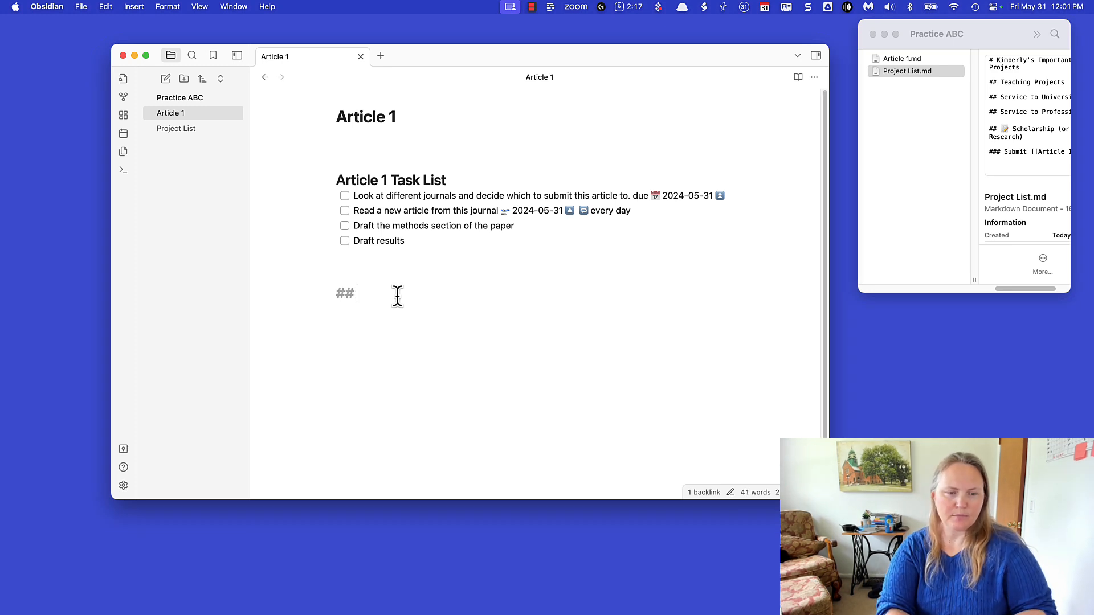
text(Details about abou)
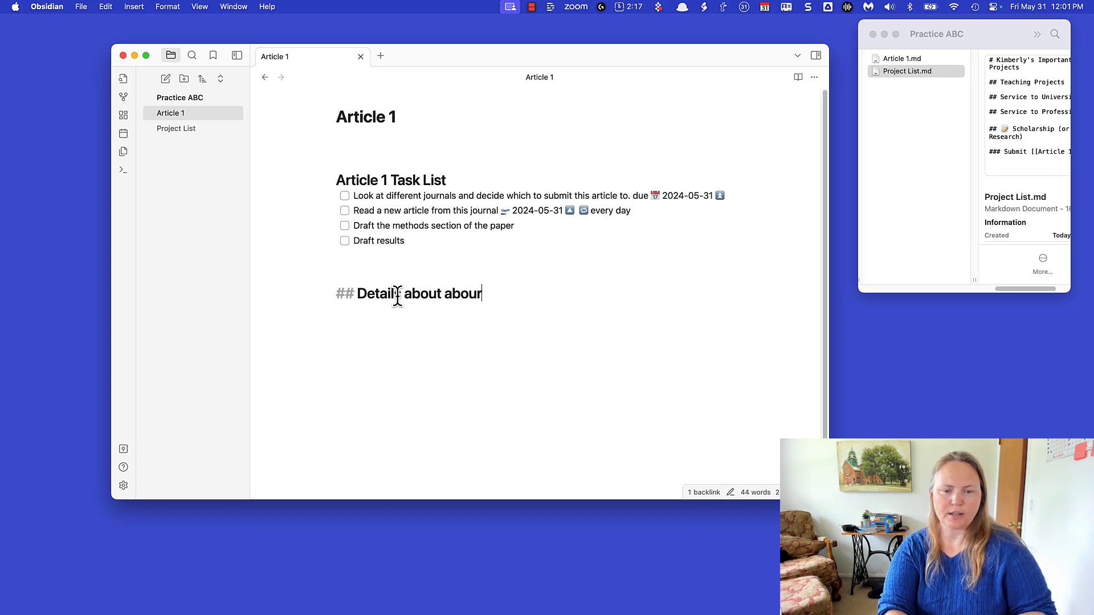
key(BackSpace)
key(BackSpace)
key(BackSpace)
text(bout project)
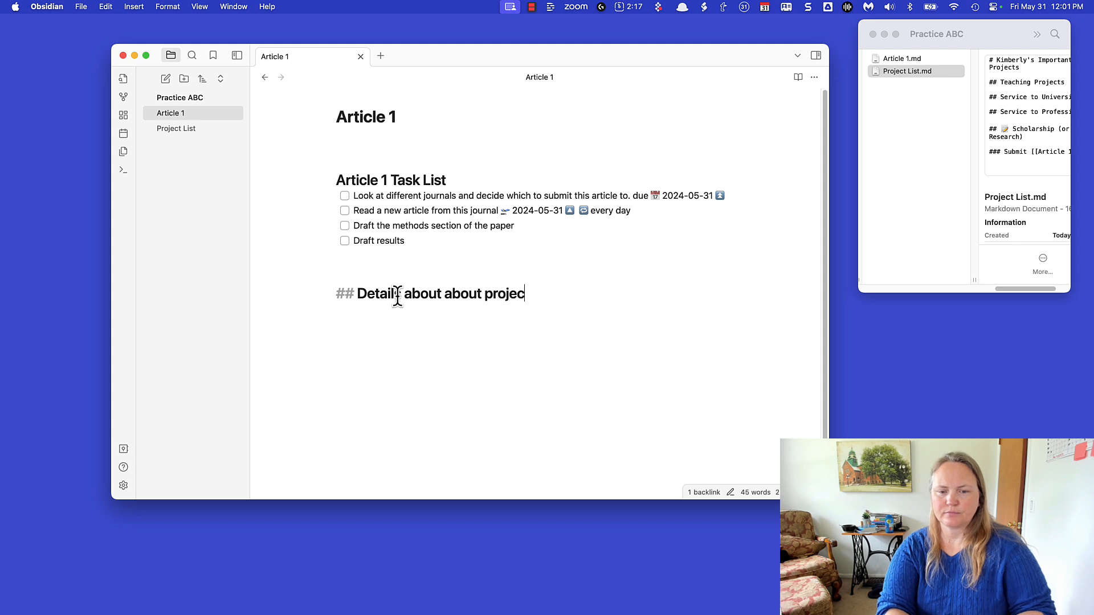
Add a level-three heading "Next important head" under the project details heading.
key(Return)
text(### )
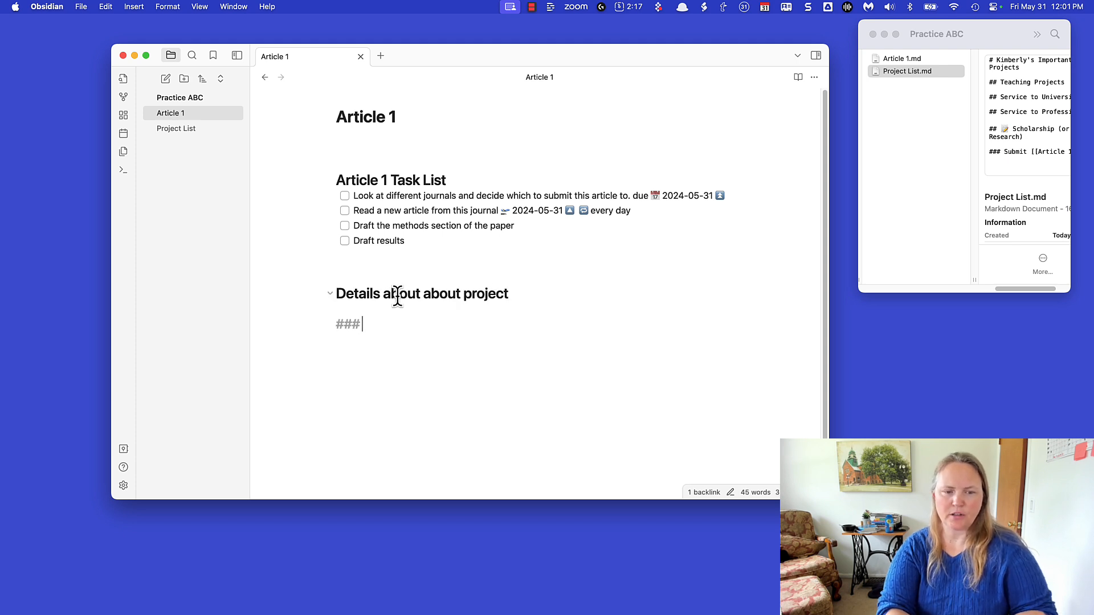
text(Next importan)
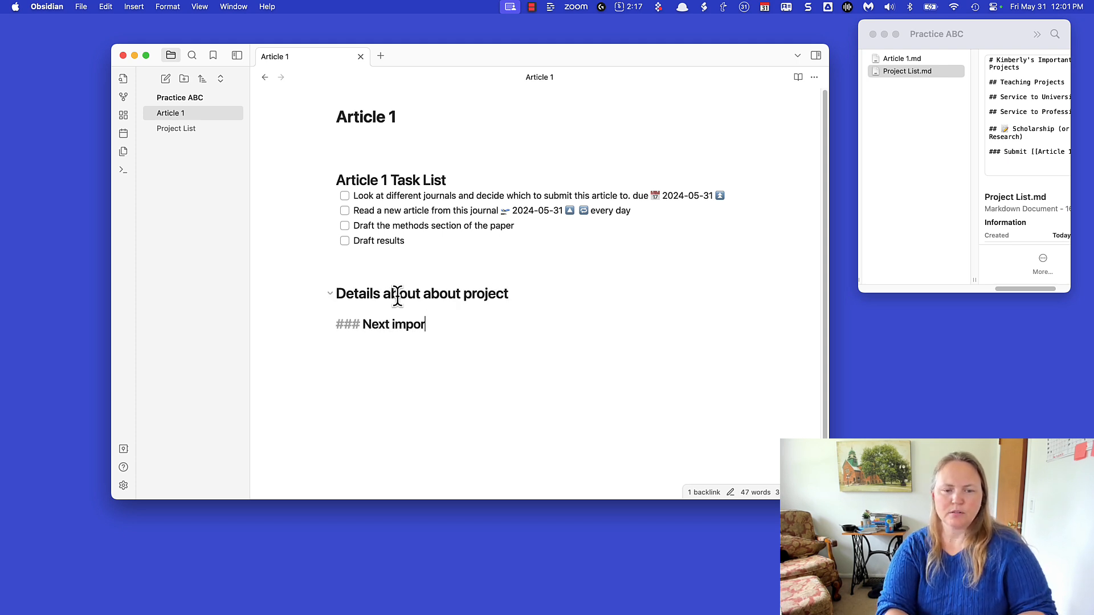
text(t head)
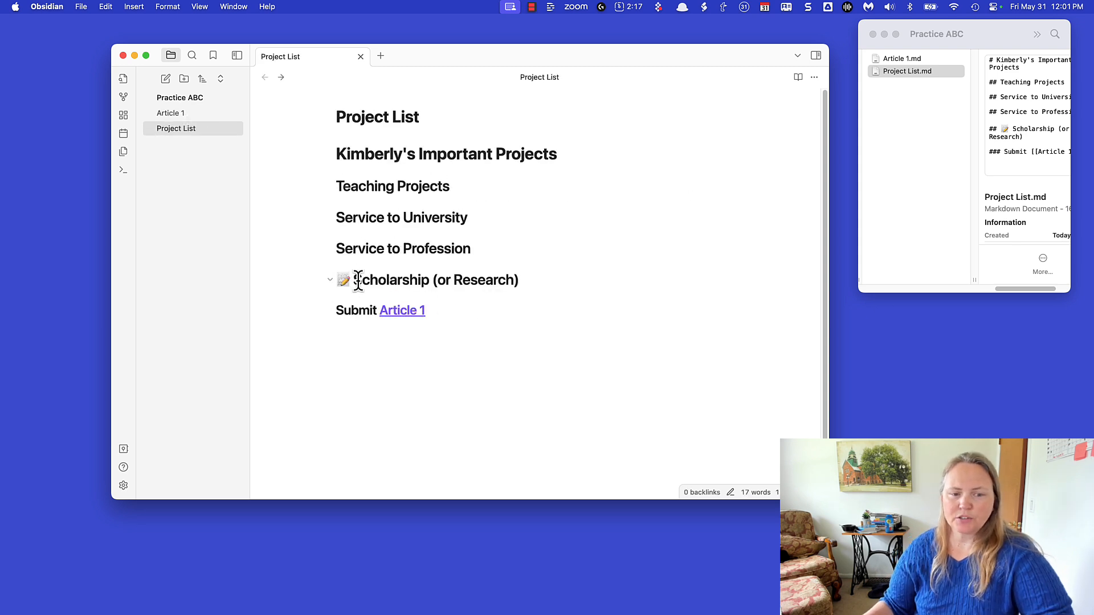
Fold the "Submit Article 1" section in the Project List note and unfold it again.
click(448, 312)
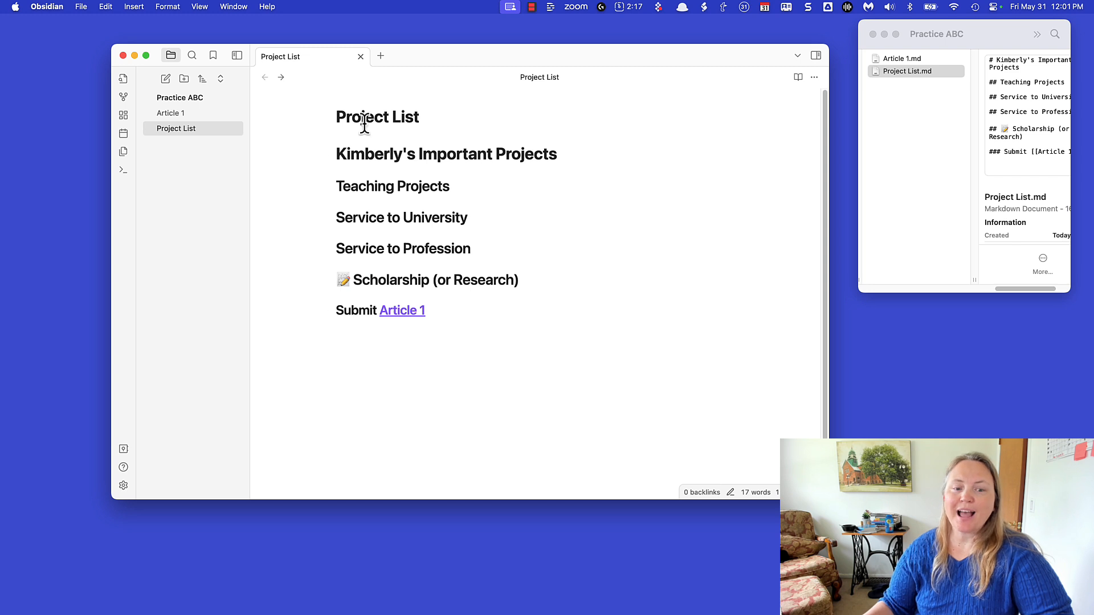
click(330, 311)
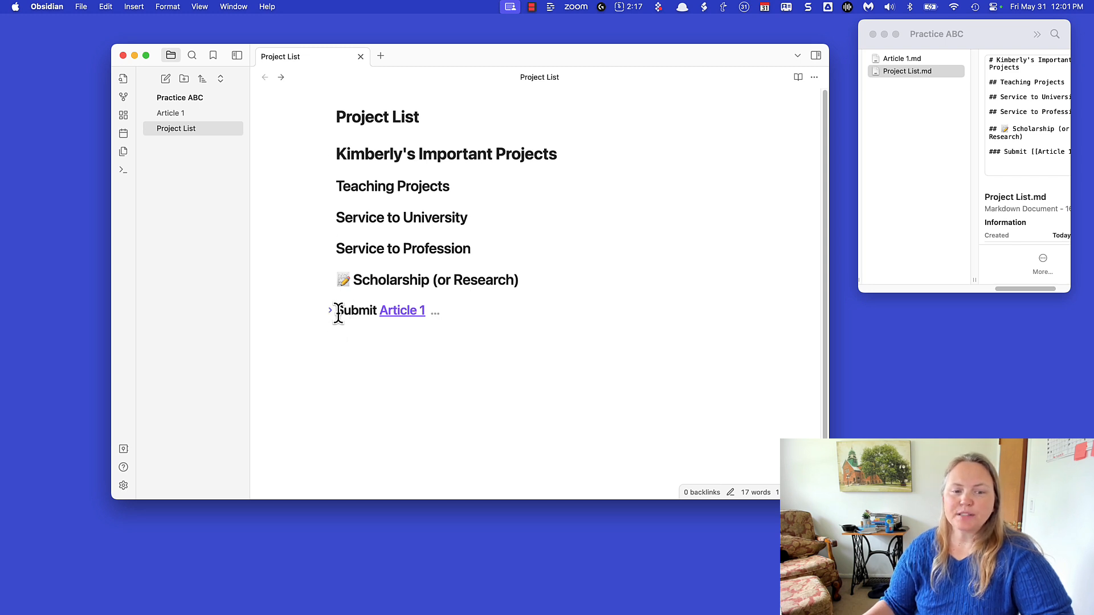
click(330, 312)
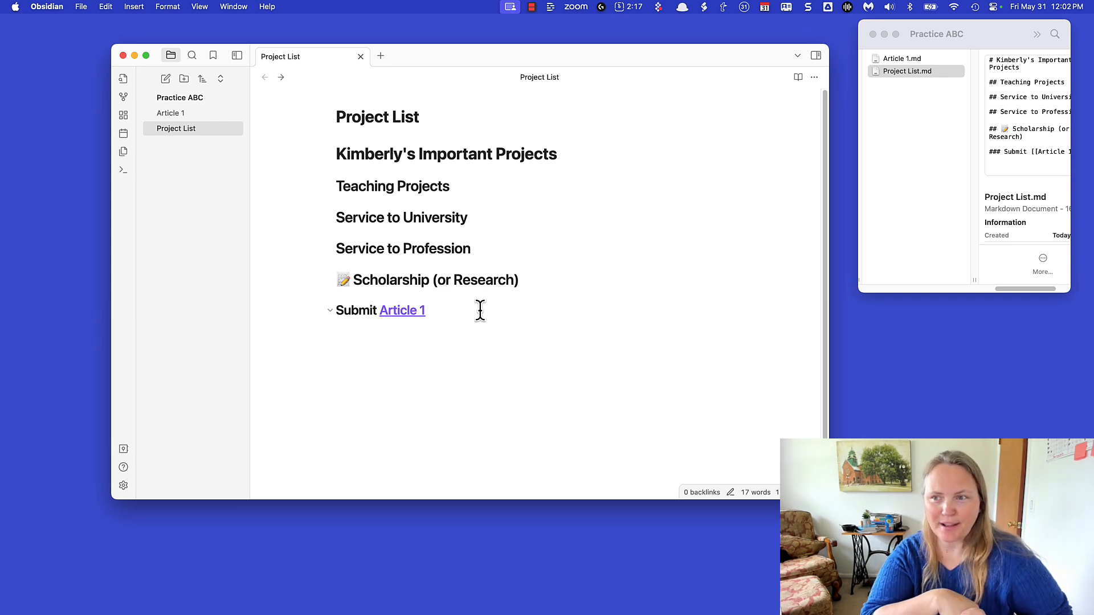
Switch to Finder and preview the raw Markdown of Article 1.md and Project List.md in the Practice ABC folder.
click(912, 57)
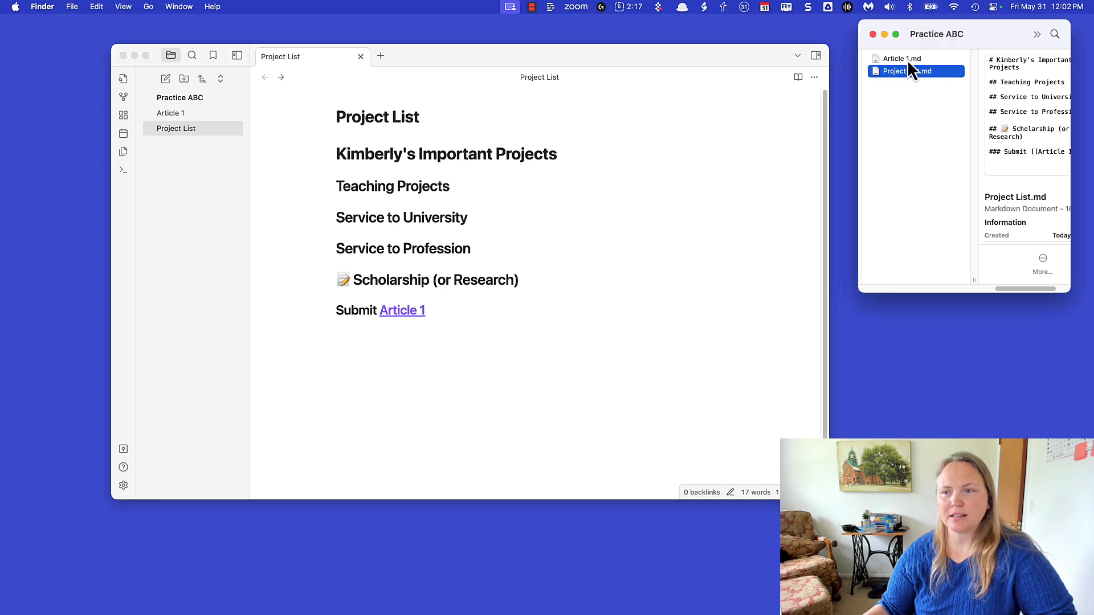
click(895, 58)
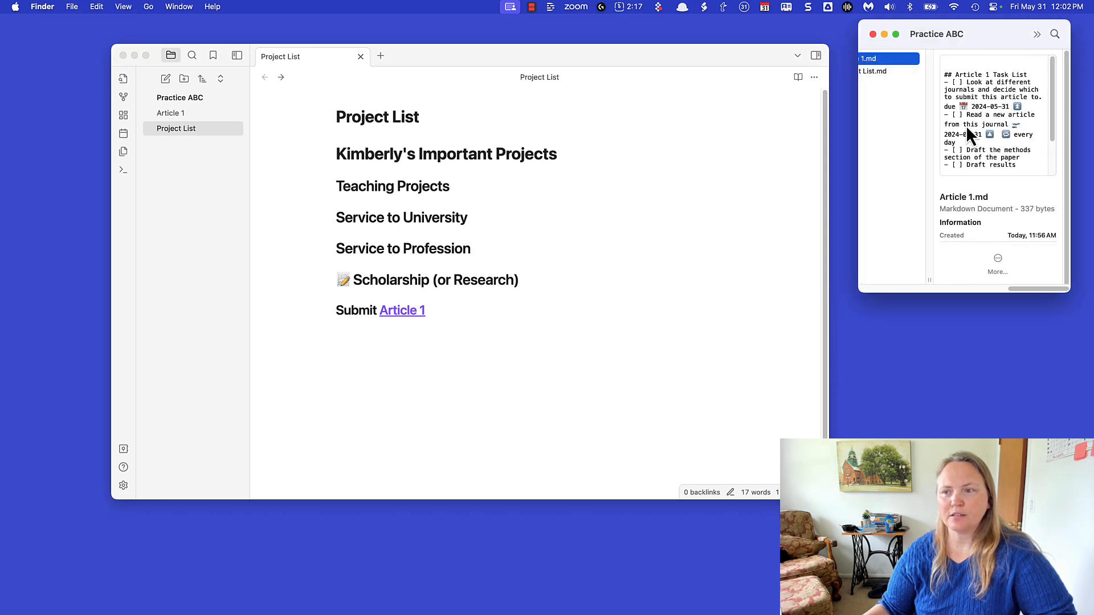
scroll(975, 137, down, 2)
scroll(962, 137, down, 5)
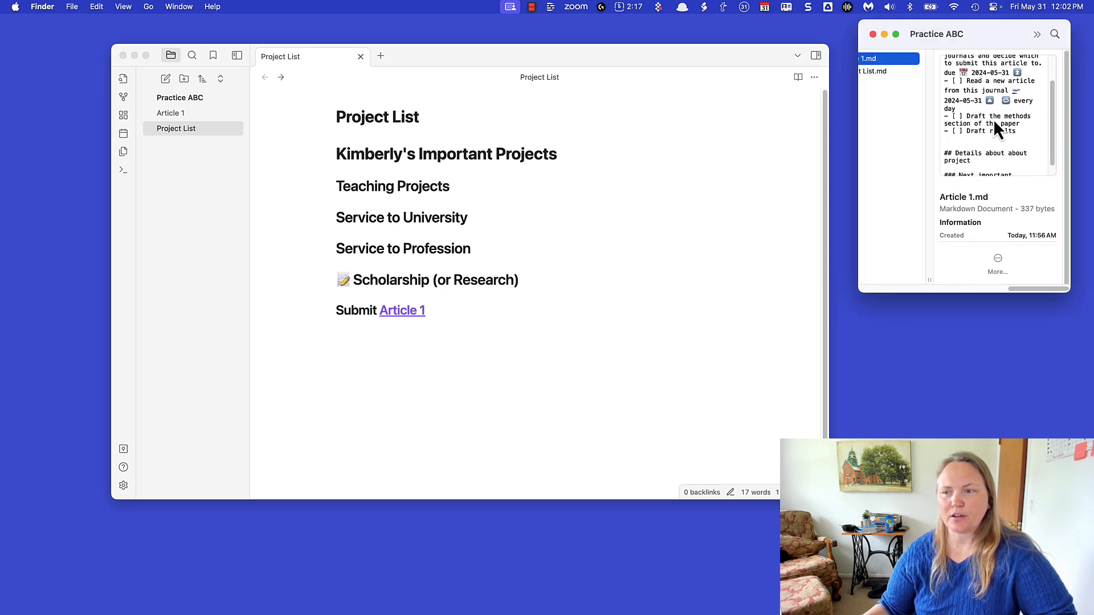
scroll(969, 126, down, 3)
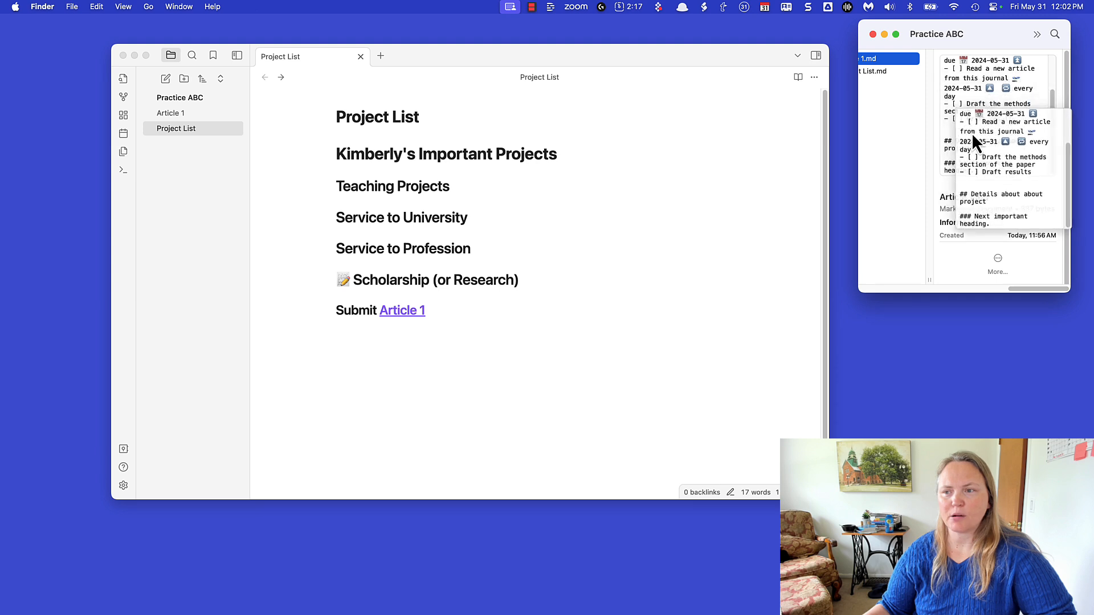
click(882, 73)
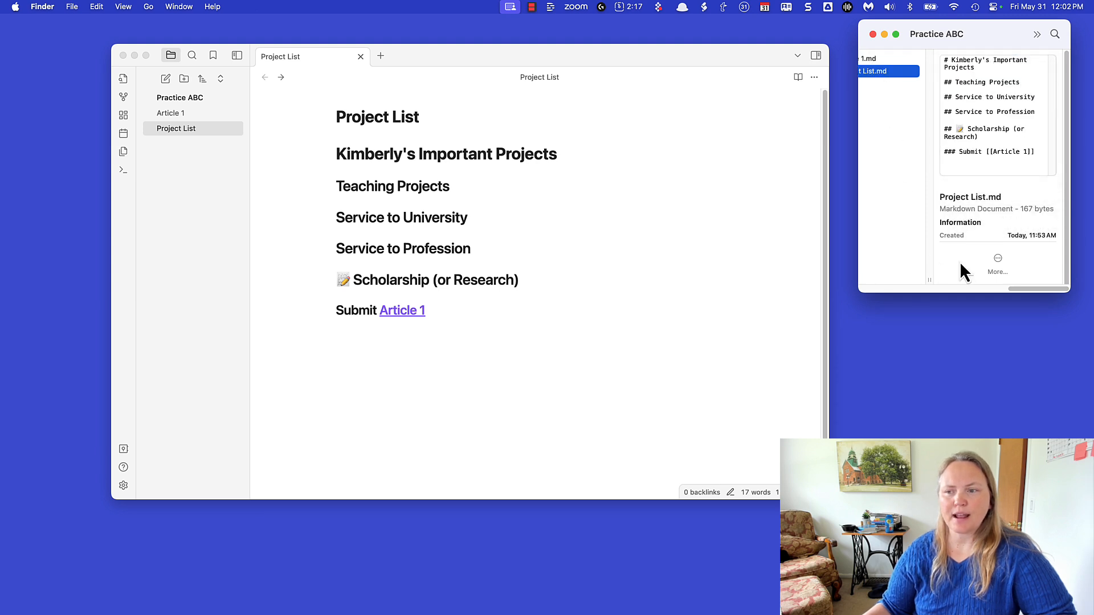
Return to Obsidian and embed the whole Article 1 note on the line below the "Submit Article 1" heading.
click(458, 324)
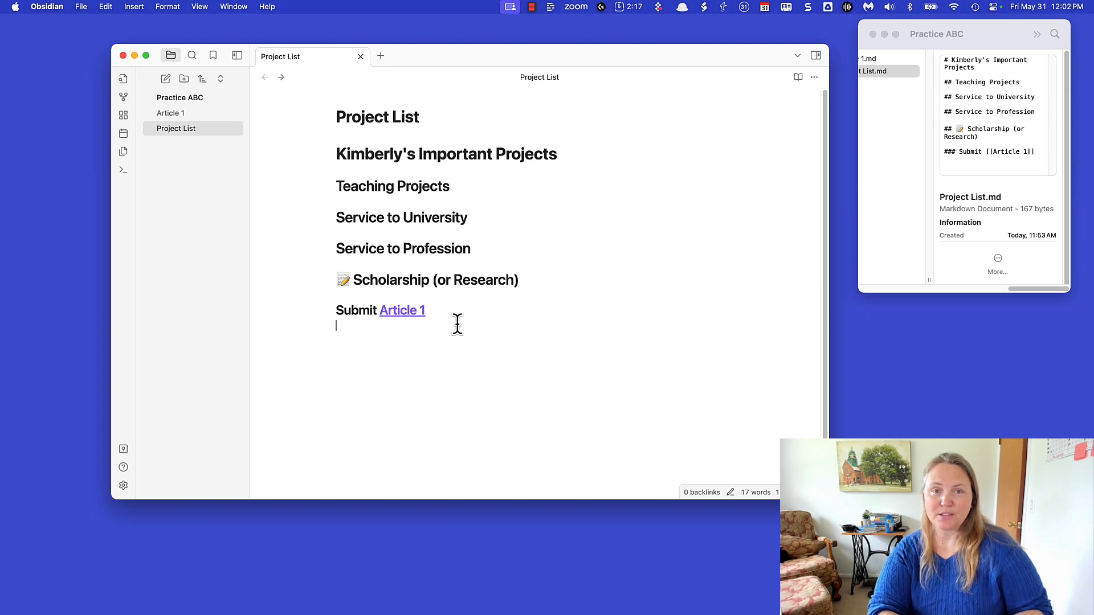
text(!)
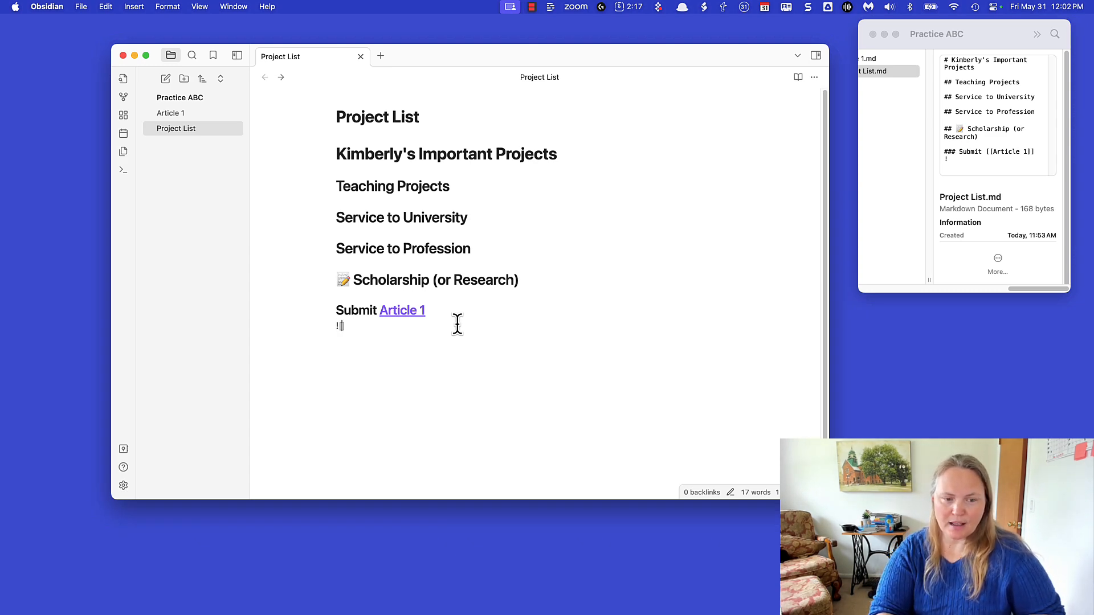
text([[)
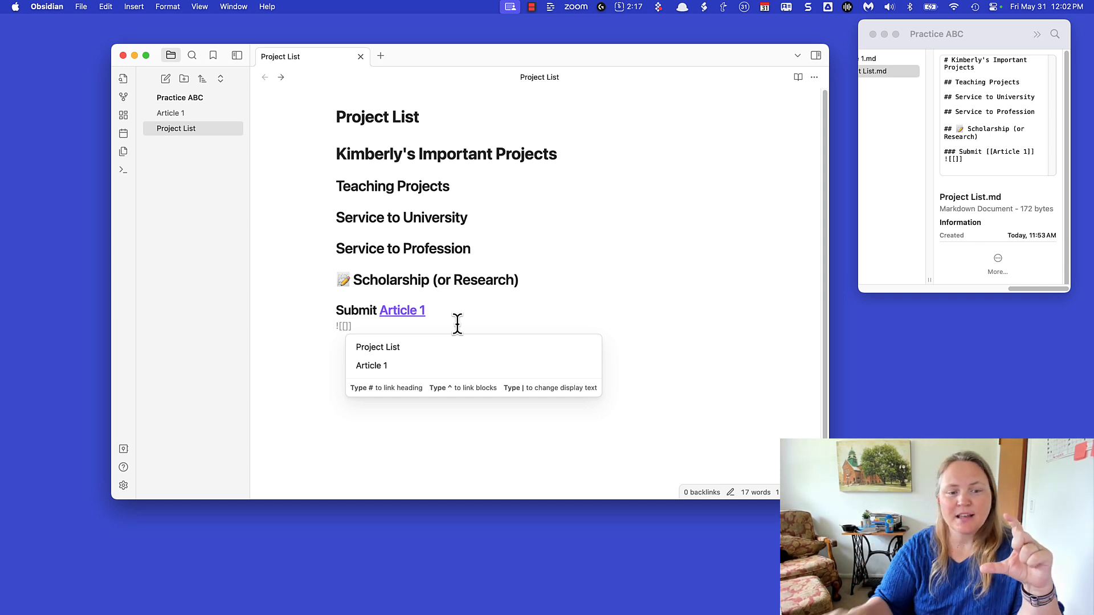
click(386, 366)
scroll(550, 379, down, 5)
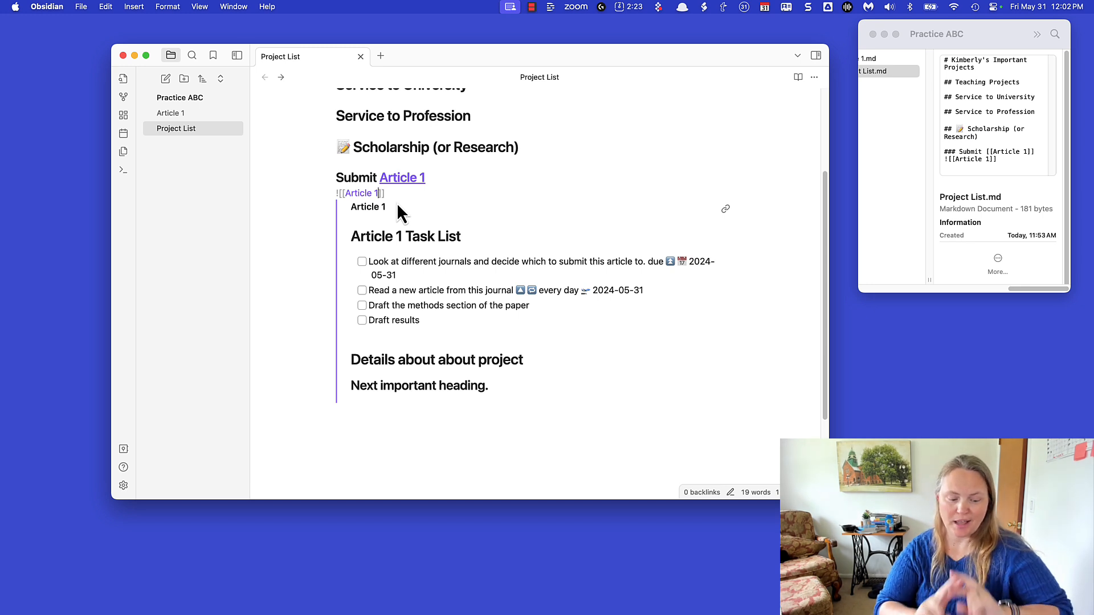
Limit the Article 1 embed to its "Article 1 Task List" heading.
text(#)
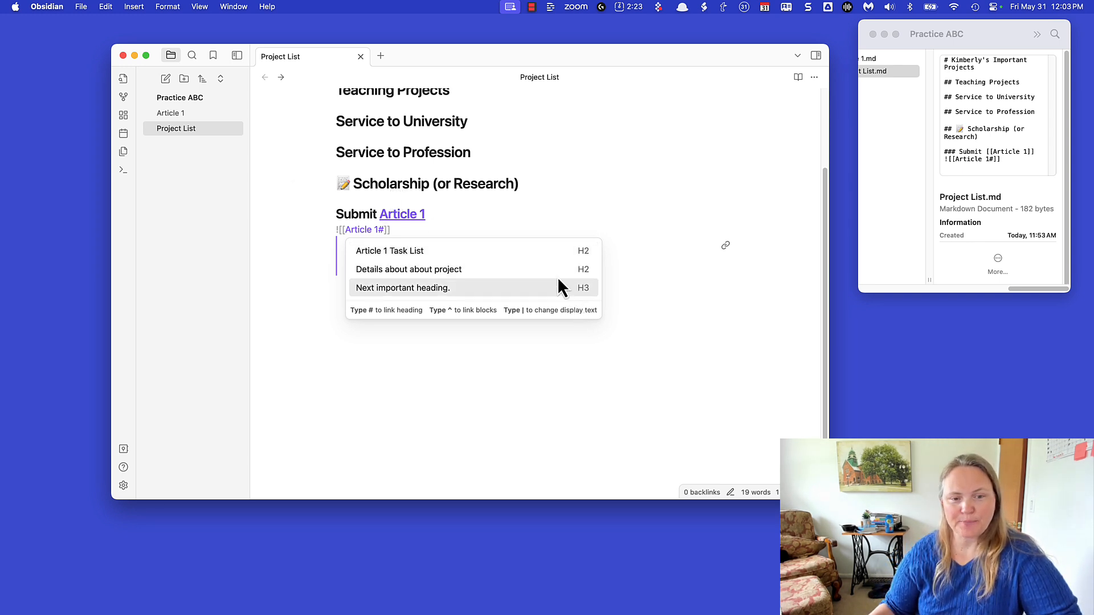
click(436, 251)
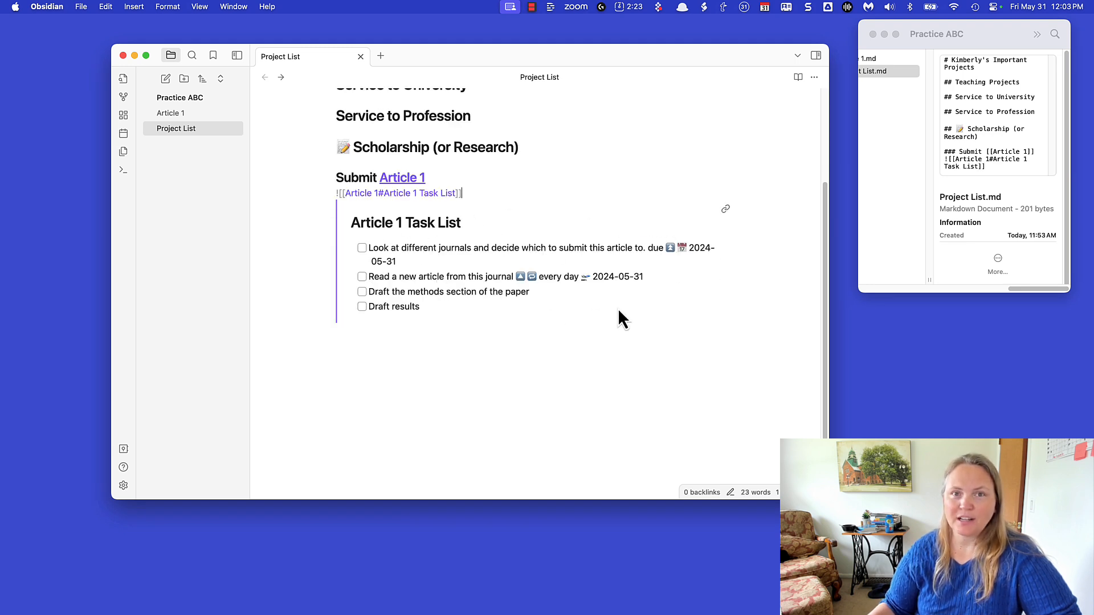
scroll(513, 165, up, 3)
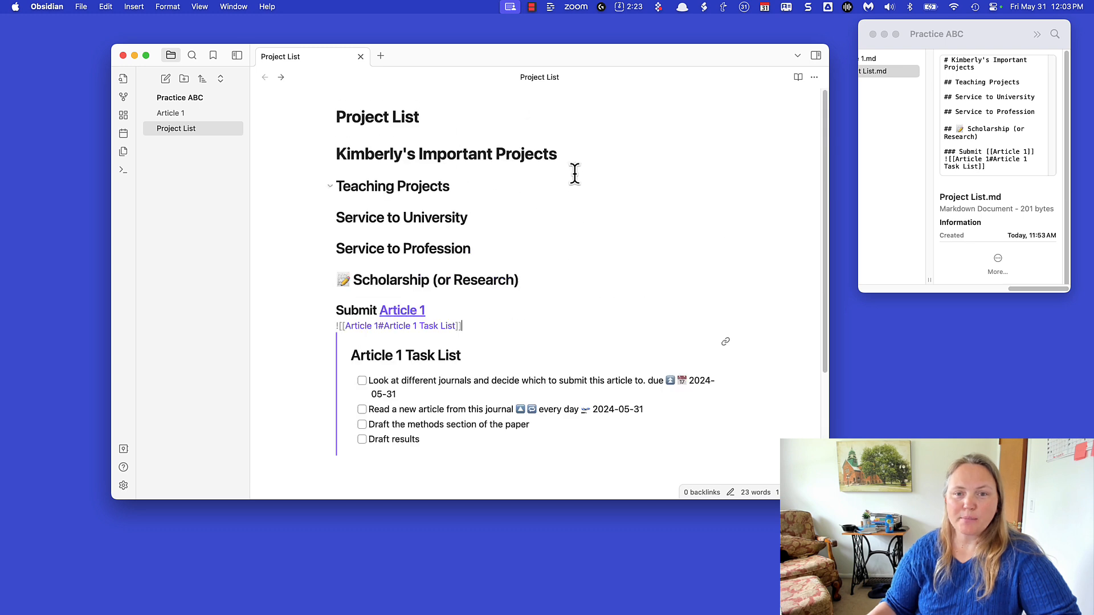
Fold and unfold the "Submit Article 1" and "Scholarship (or Research)" sections to compare the collapsed and expanded list.
scroll(412, 268, down, 2)
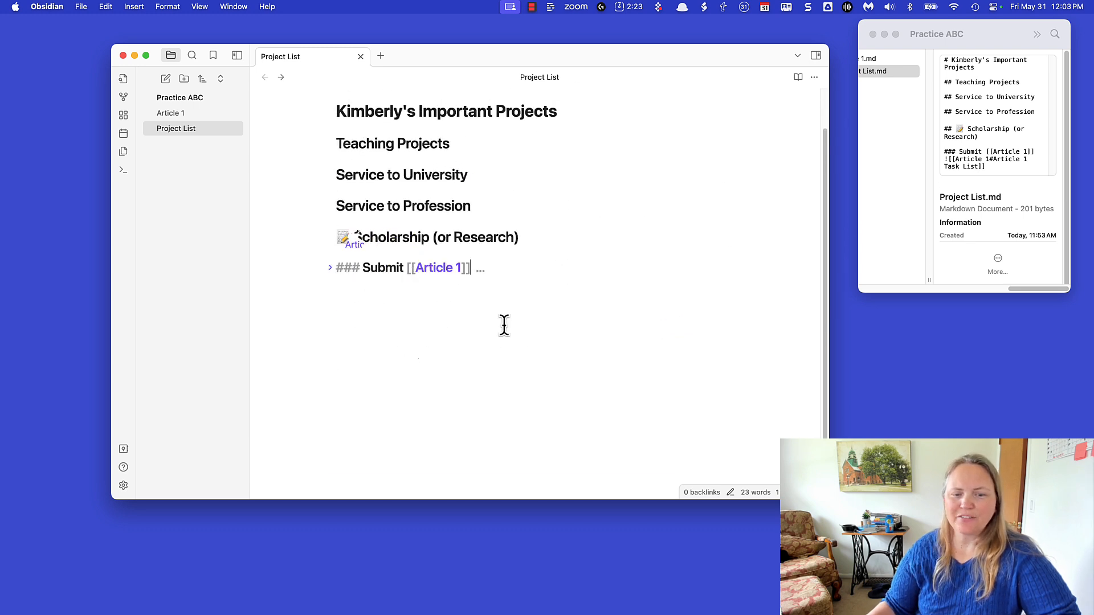
click(330, 269)
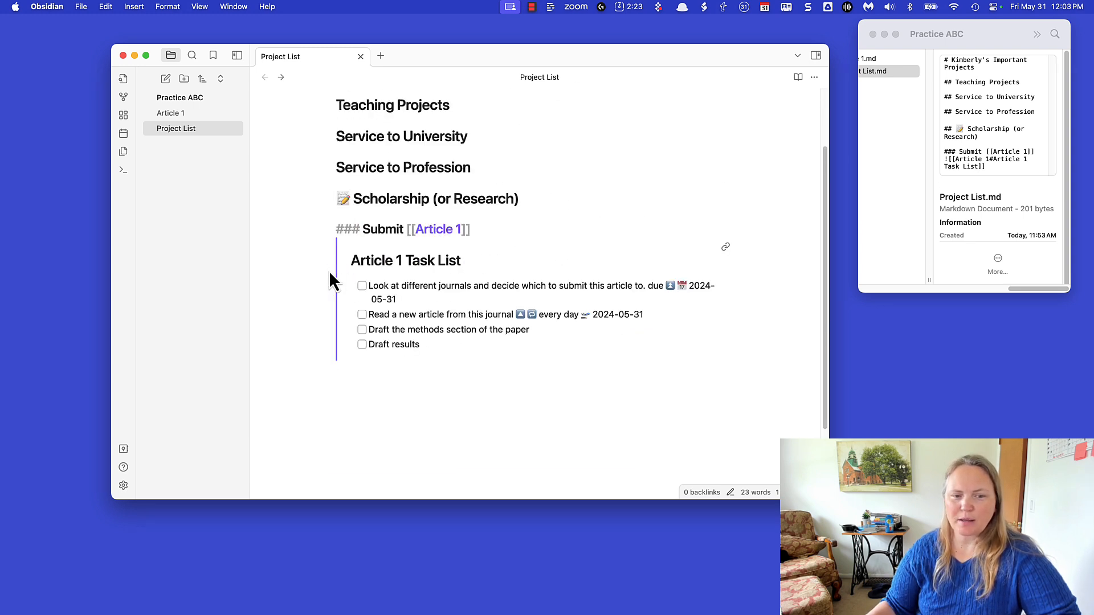
click(330, 228)
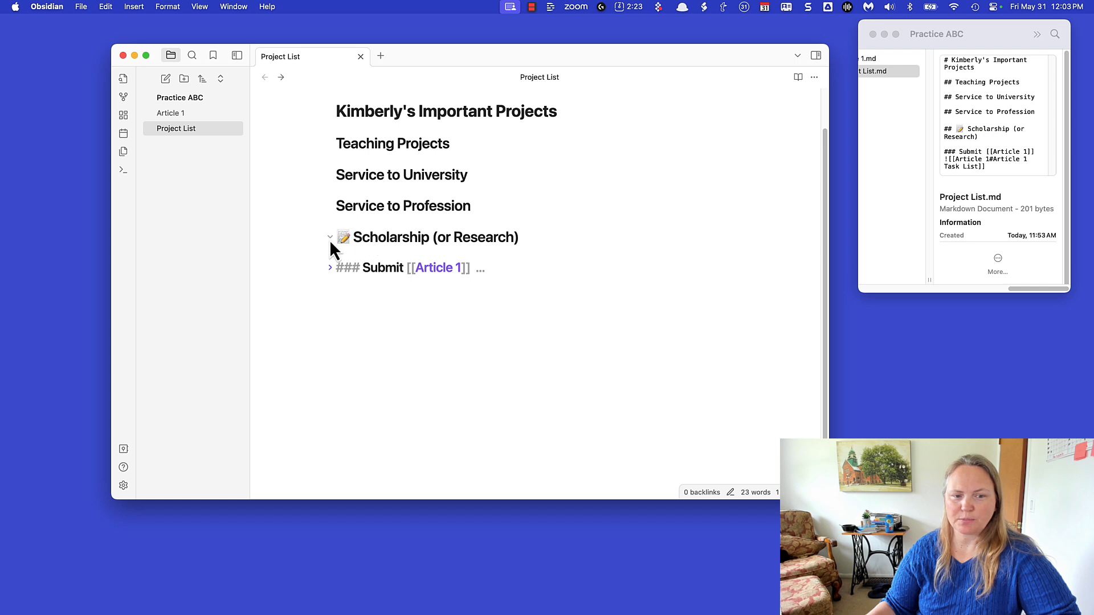
click(330, 238)
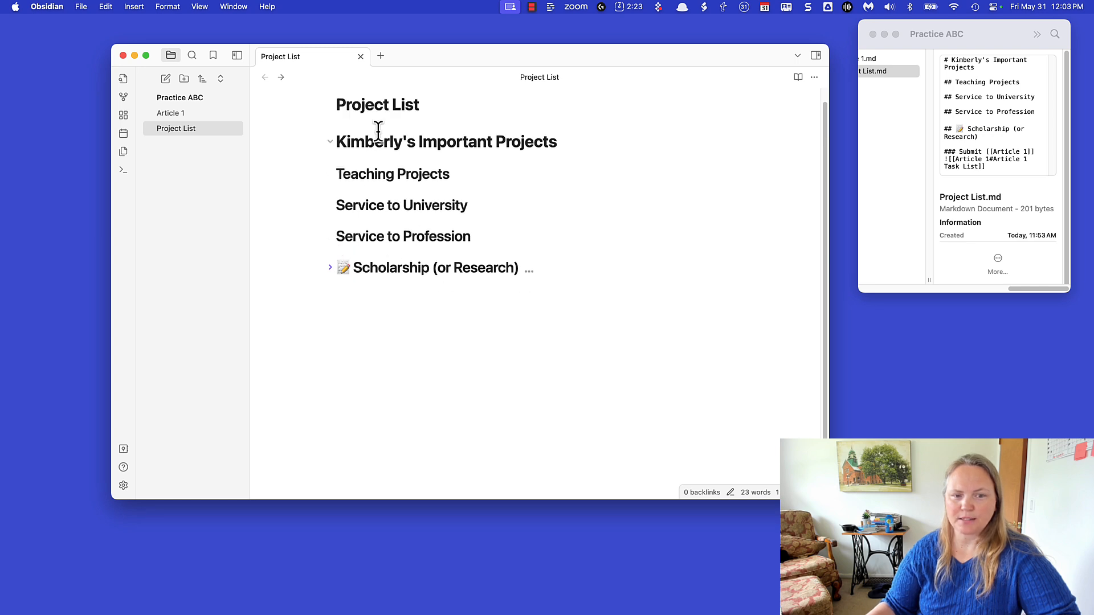
click(330, 268)
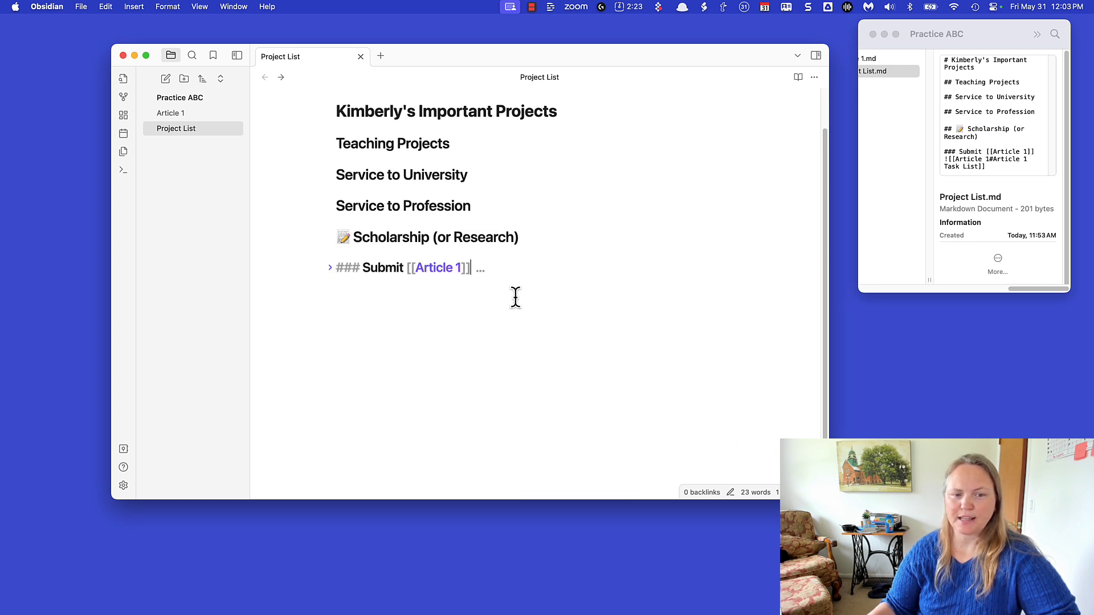
click(330, 267)
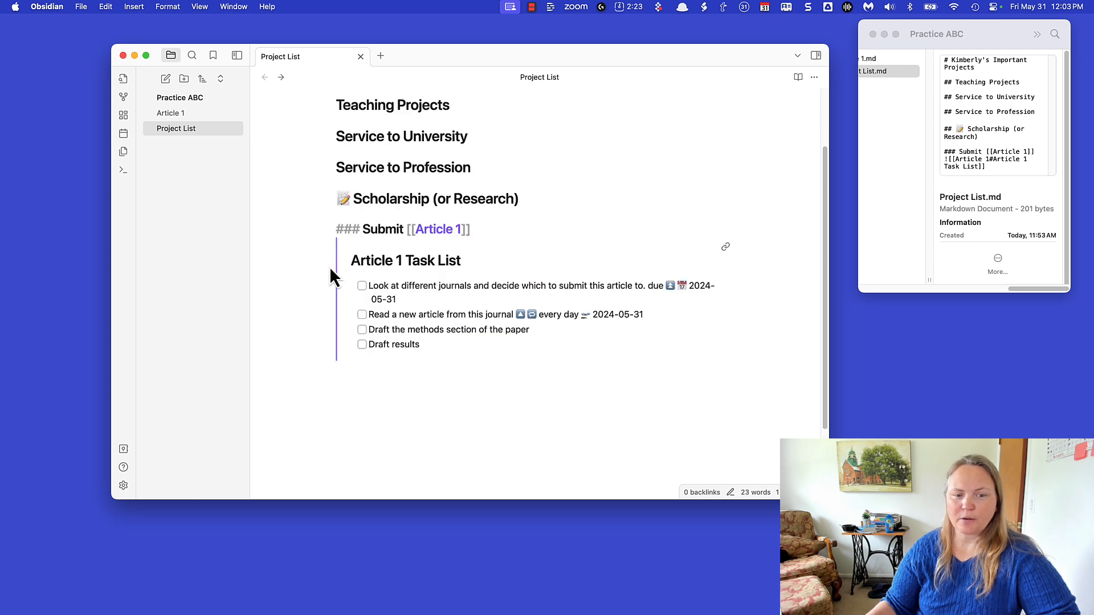
click(331, 231)
click(505, 279)
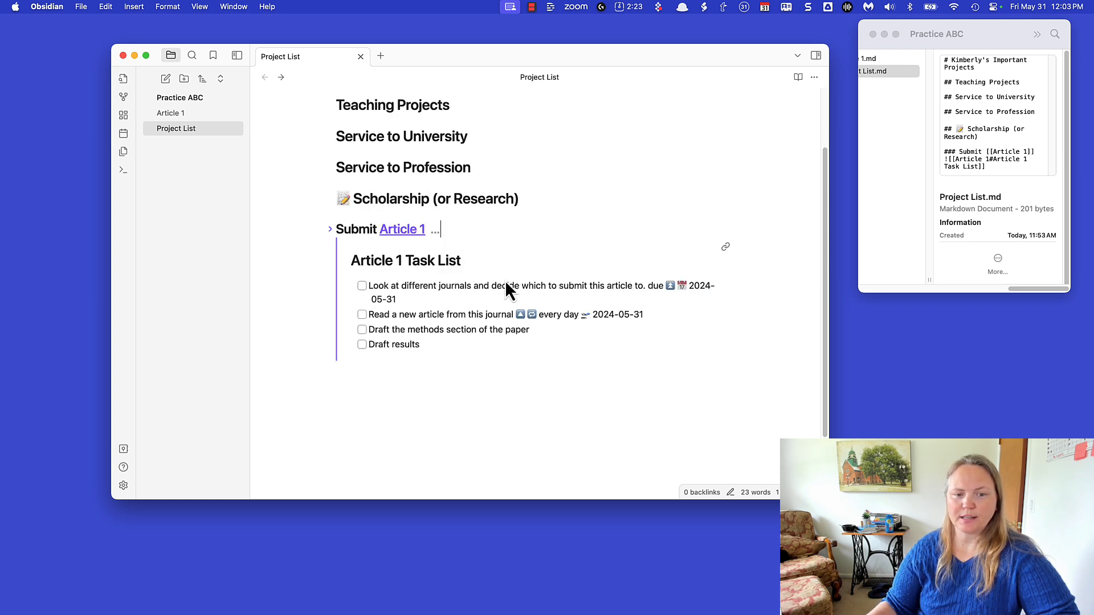
Insert several blank lines below the embedded task list and place the cursor there for a new entry.
click(485, 358)
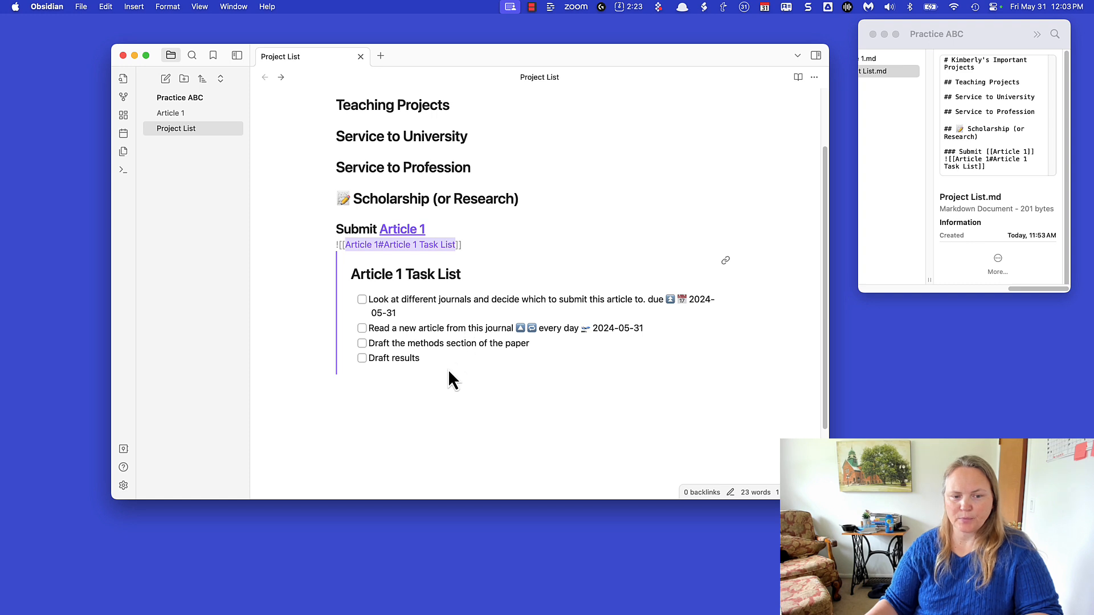
click(382, 391)
key(Return)
key(Return)
key(Return)
key(Return)
key(Return)
key(Up)
key(Up)
key(Up)
key(Up)
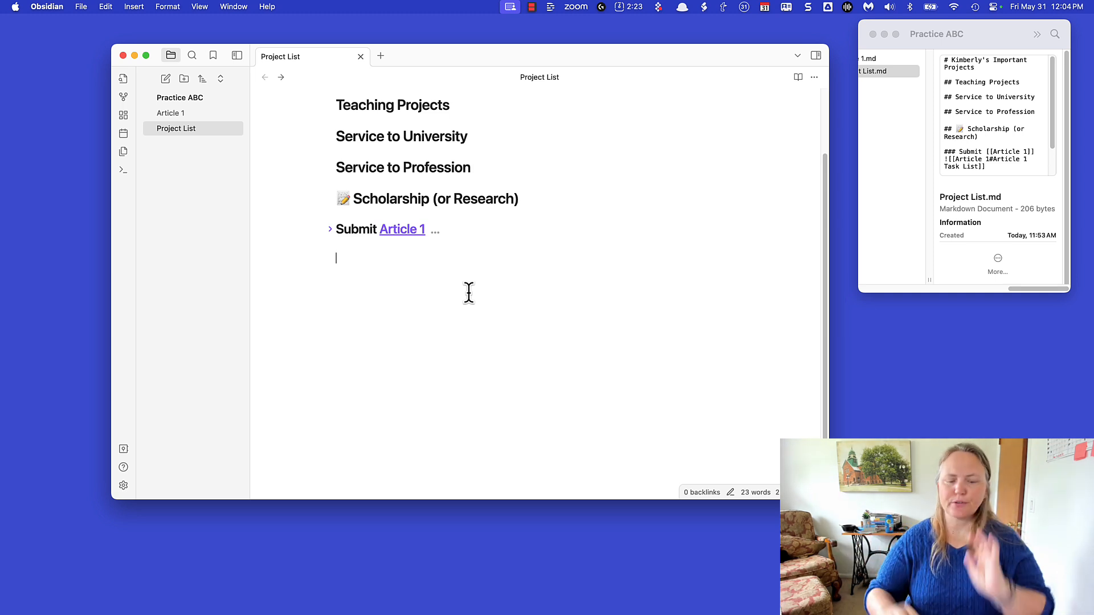
Add a level-three heading "Submit abstract for [[Book Chapter Project]]" below the Article 1 entry and create the linked note from it.
text(###)
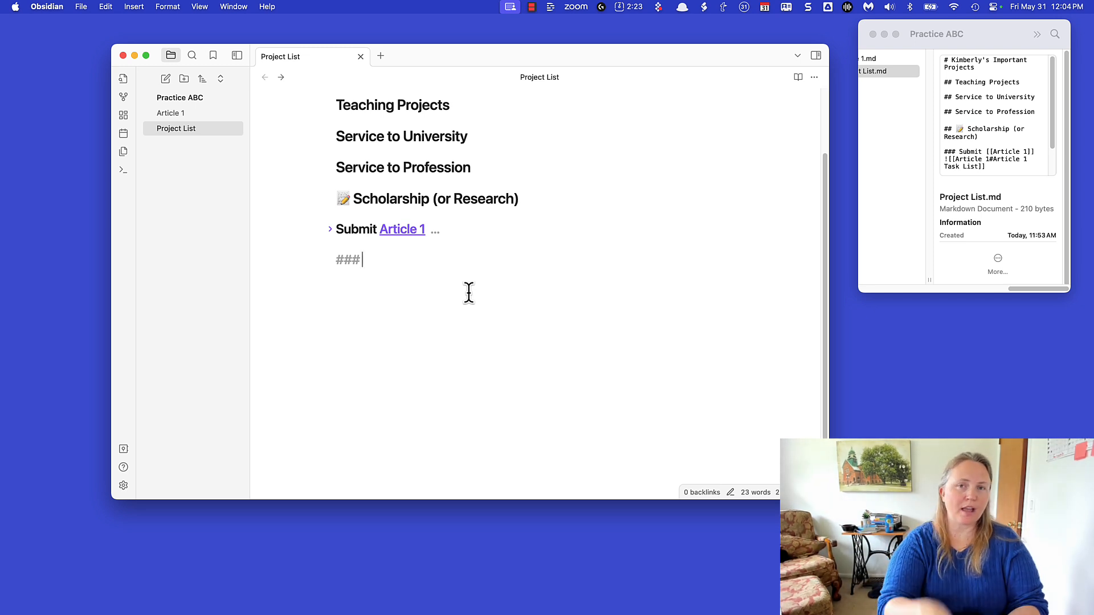
text(Sut)
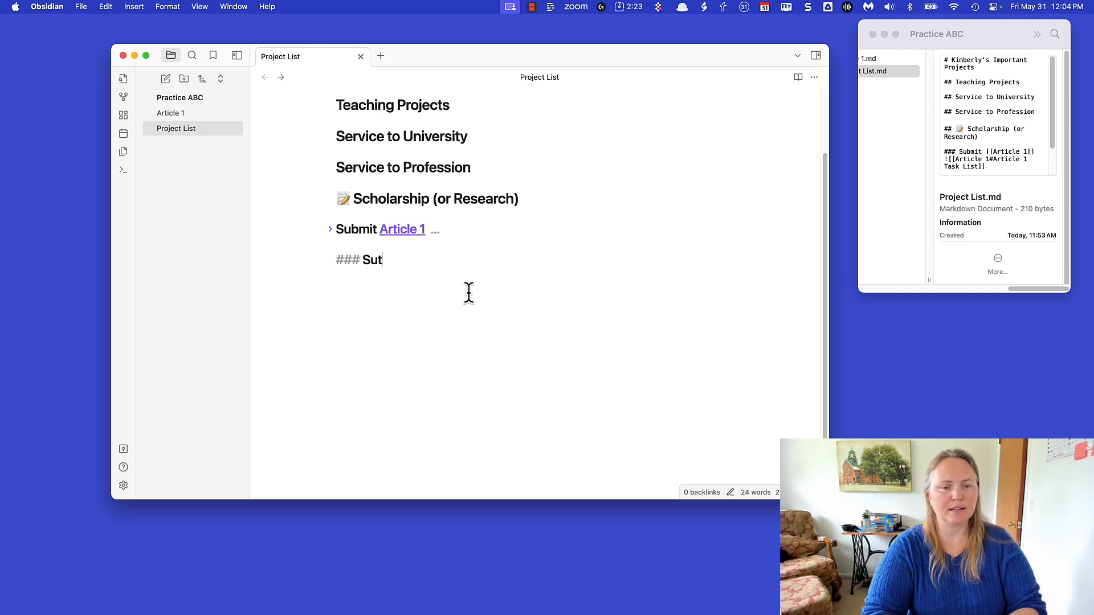
key(BackSpace)
key(BackSpace)
text(ubmit abstract for )
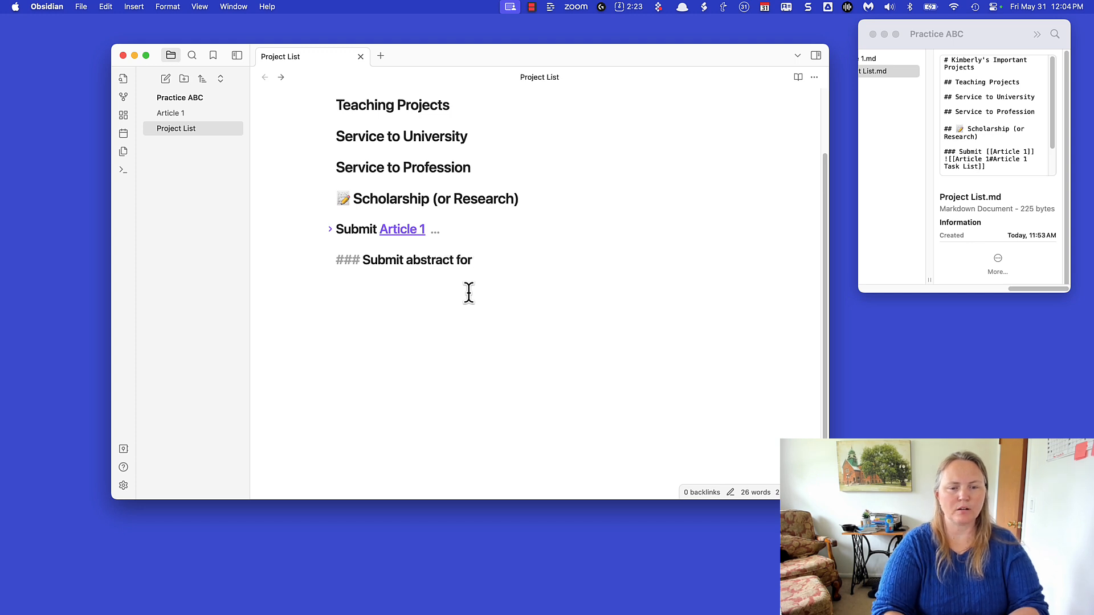
text([[Boo)
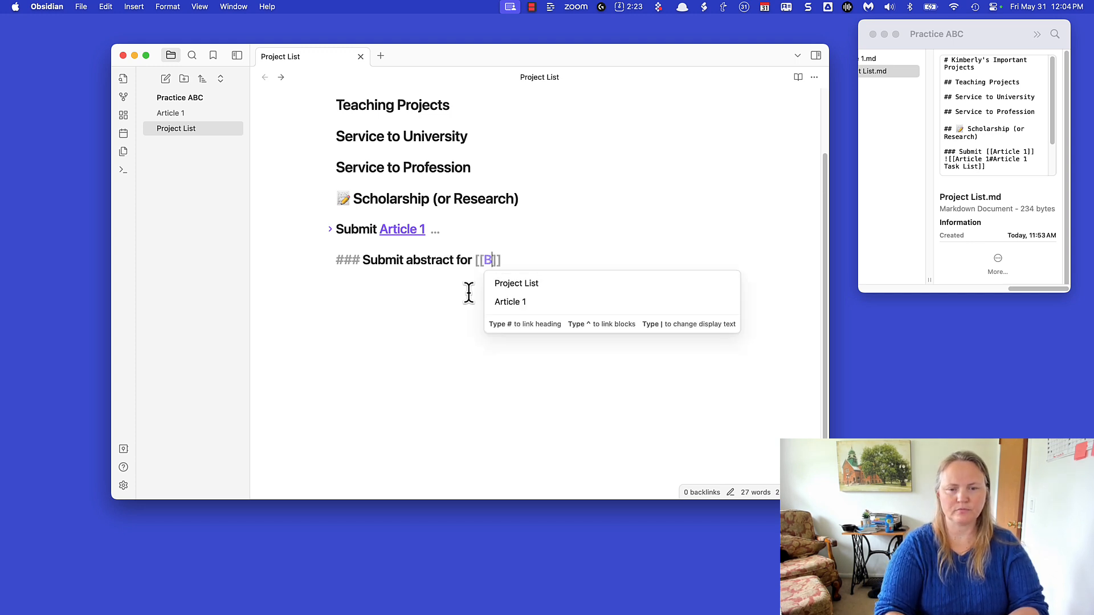
text(k Chapter Proejct)
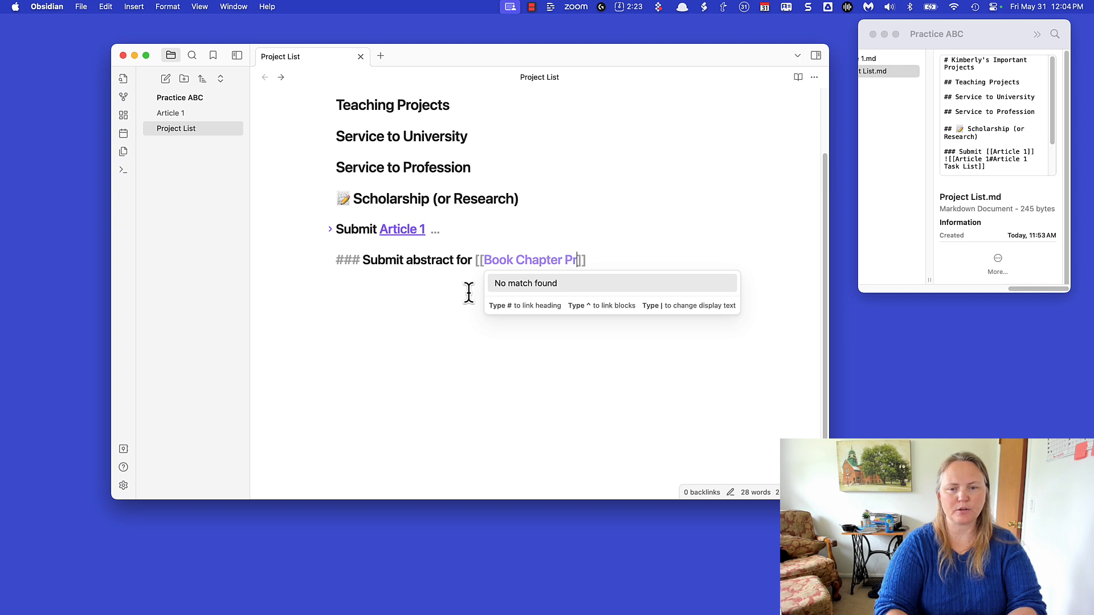
key(BackSpace)
key(BackSpace)
key(BackSpace)
key(BackSpace)
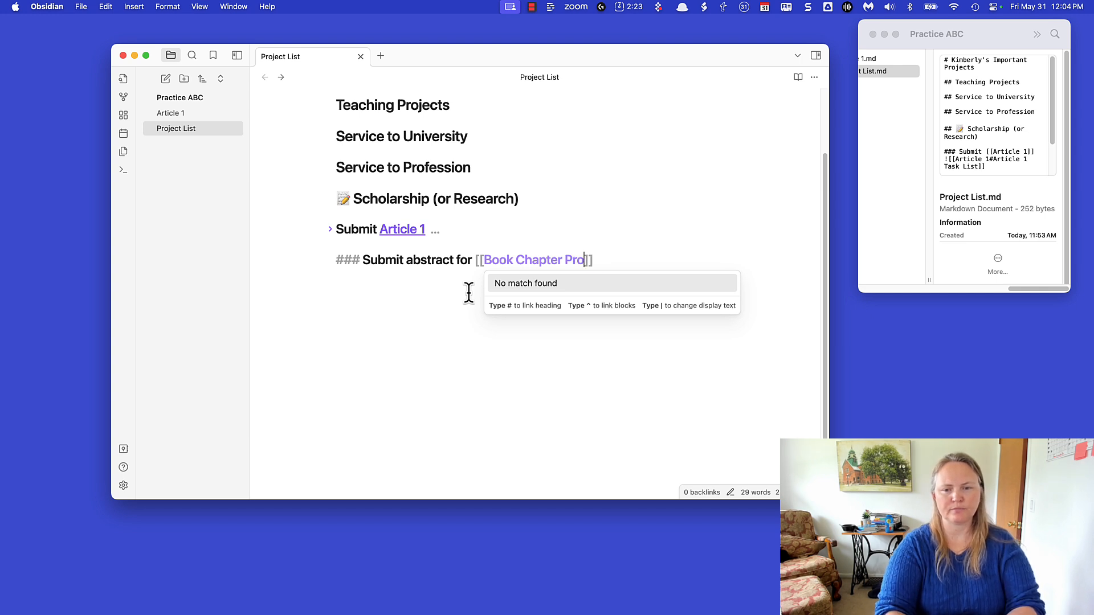
text(ject)
click(498, 266)
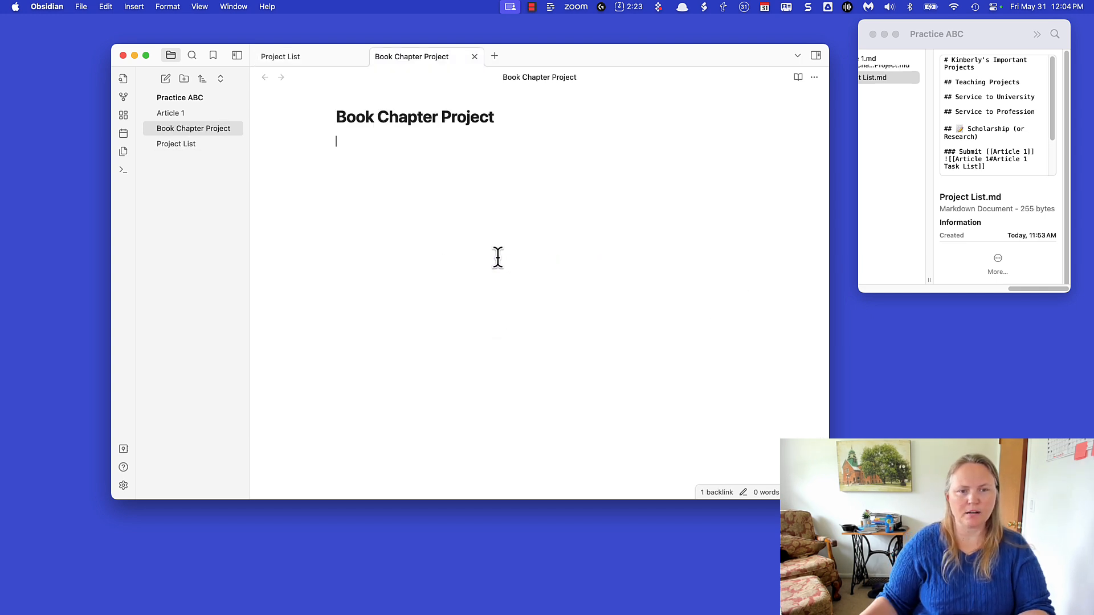
Add a level-two heading "Editor Information" to the Book Chapter Project note, leaving blank lines above it.
text(## Editors)
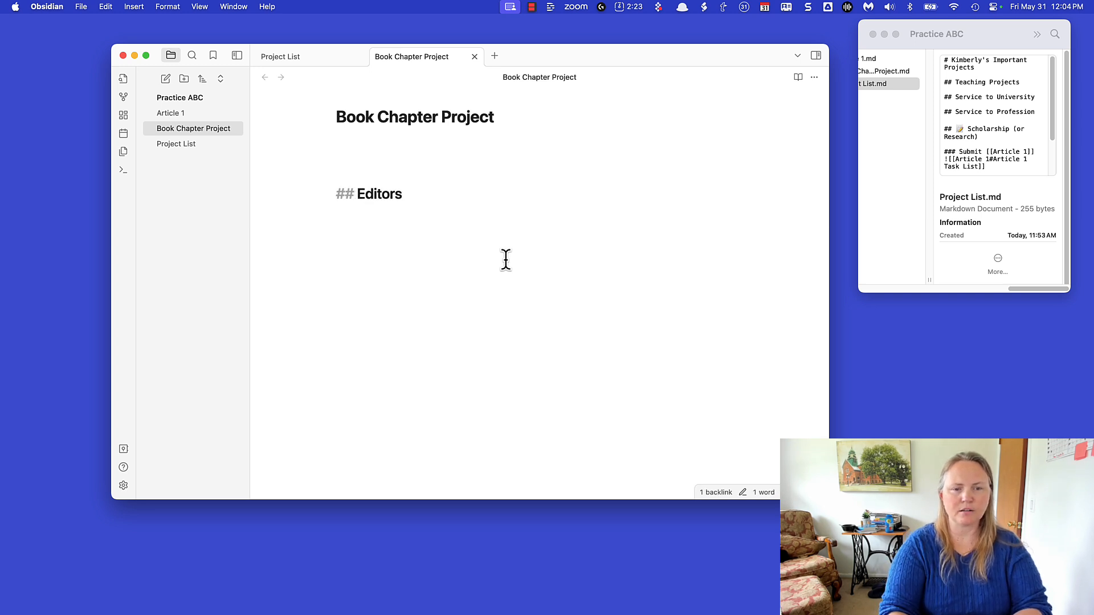
text(Infomraiton)
key(BackSpace)
key(BackSpace)
key(BackSpace)
key(BackSpace)
key(BackSpace)
key(BackSpace)
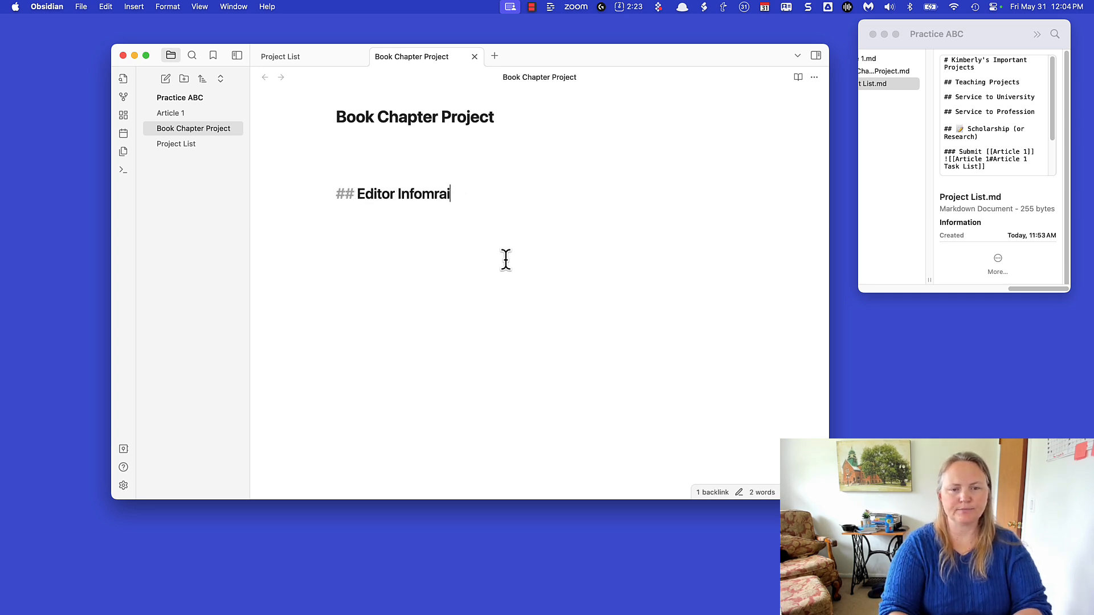
key(BackSpace)
text(rmation)
key(Return)
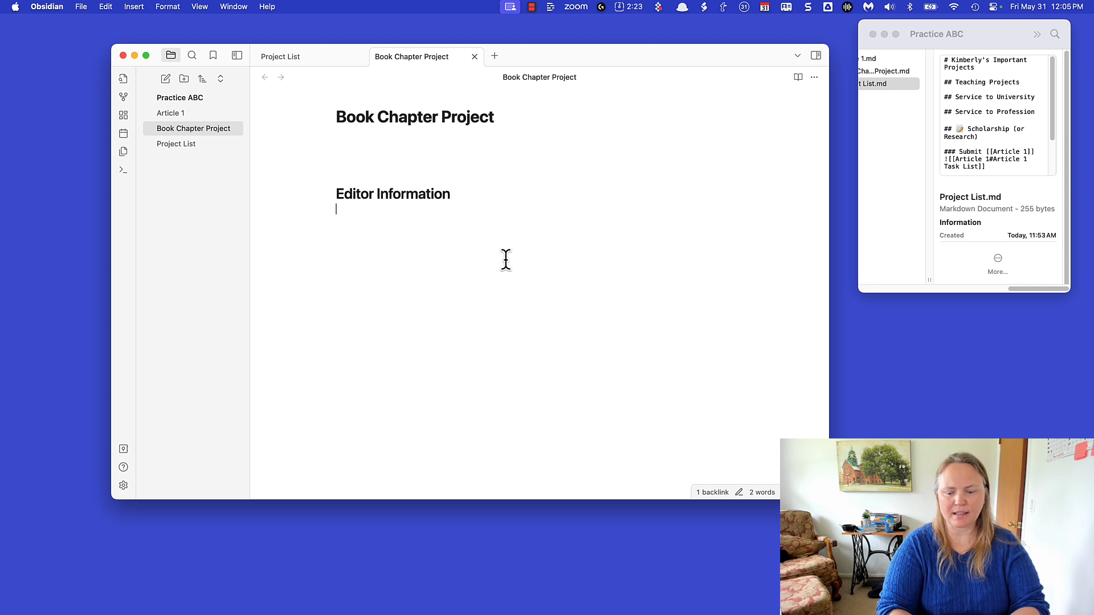
Add note links to "Person 1", "Person 2" and "Person 3" on separate lines under the Editor Information heading.
text([[Persona)
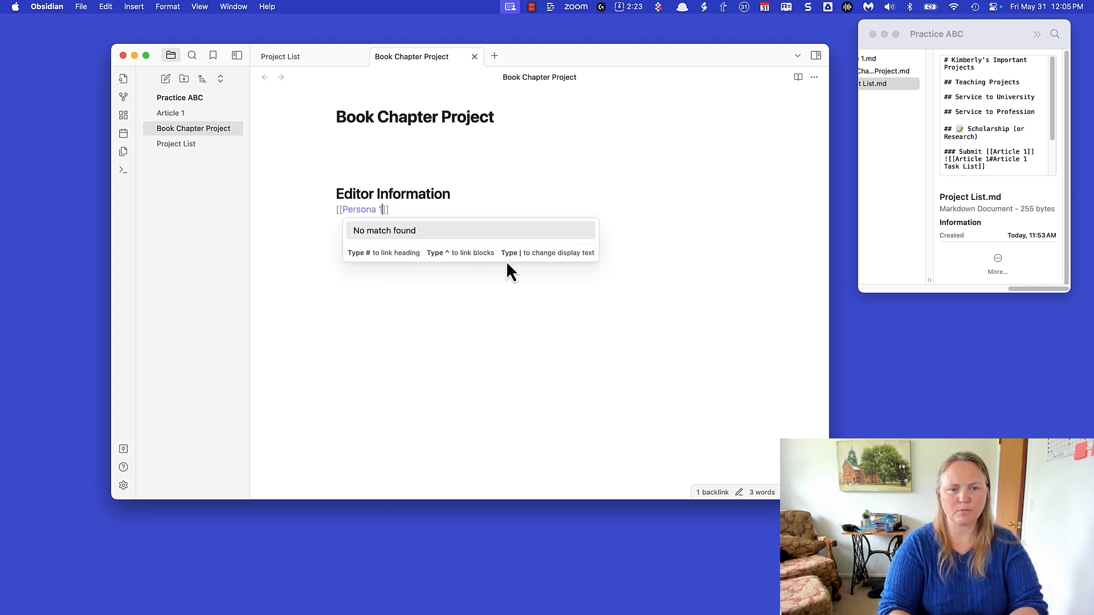
key(BackSpace)
text(1)
key(End)
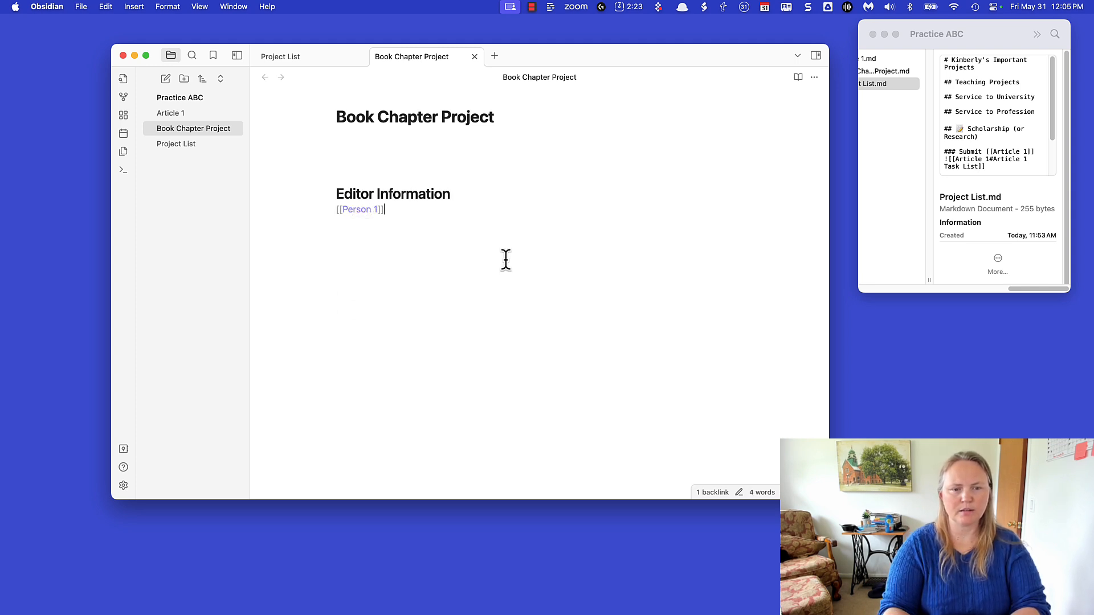
key(Return)
text([[Person 2)
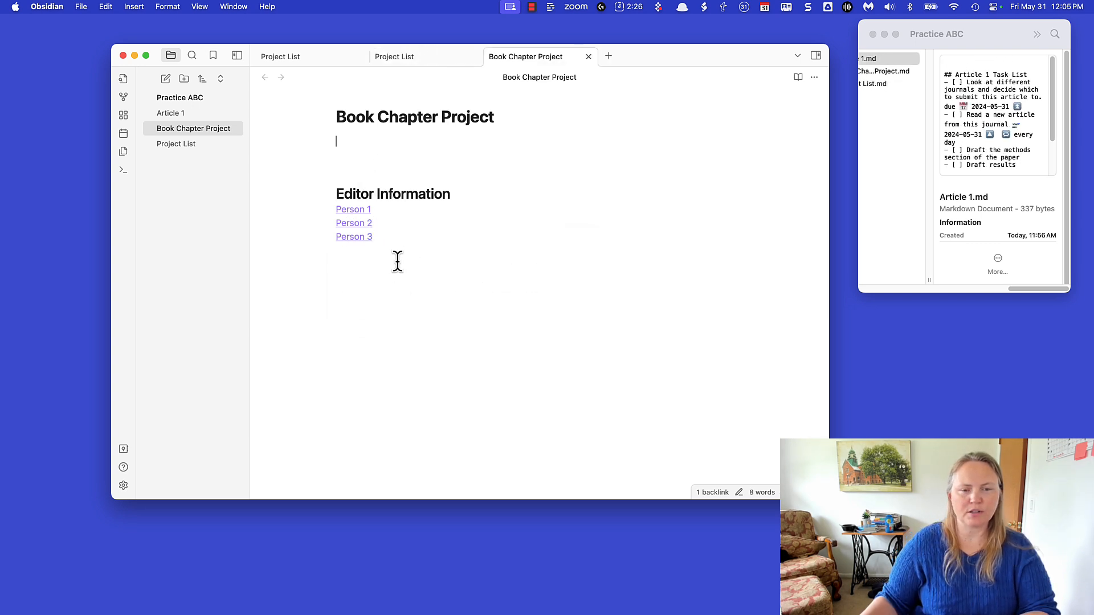
click(429, 294)
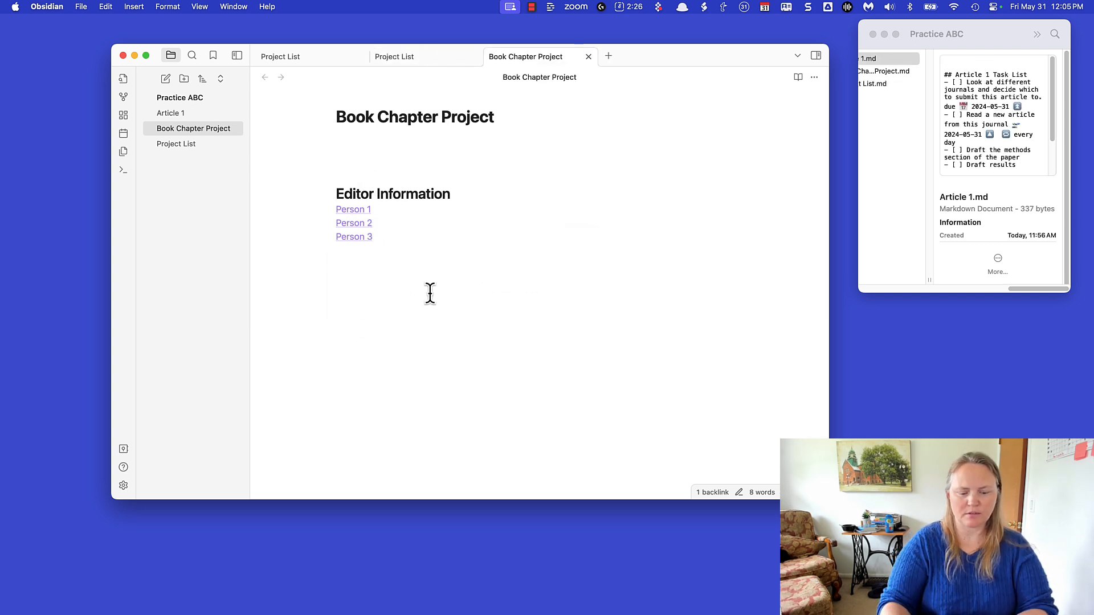
Add a level-three heading "Proposal task List" below the editor links, with tasks running from "draft the abstract" to "Submit to system.".
key(Return)
key(Return)
key(Return)
text(### Proposal task List)
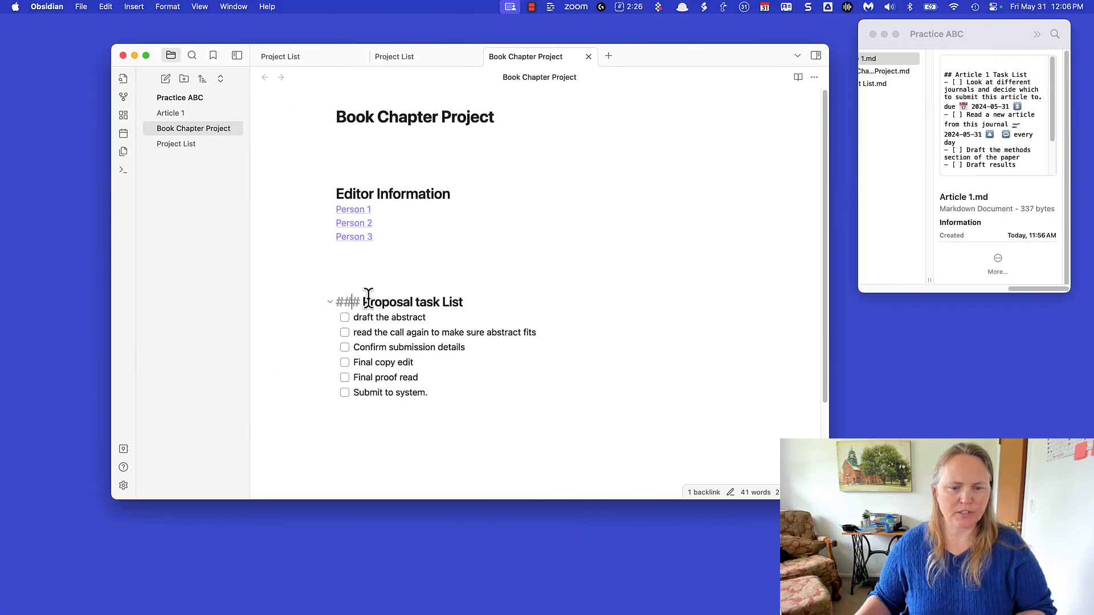
Insert a level-two heading "Task Lists" above the Proposal task List heading.
click(364, 272)
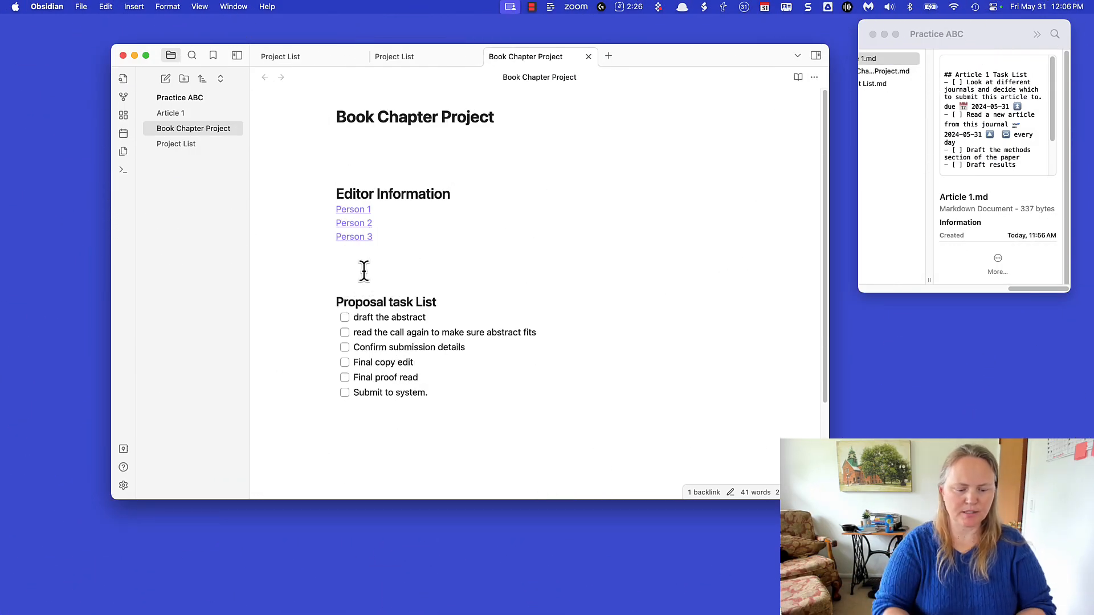
key(Return)
text(## Task)
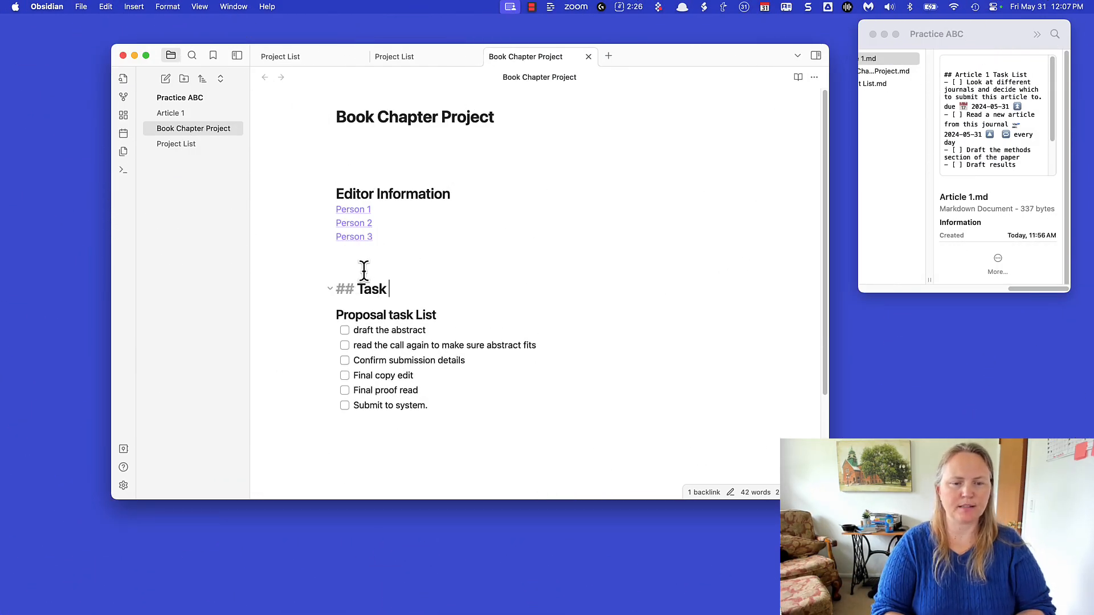
text(s )
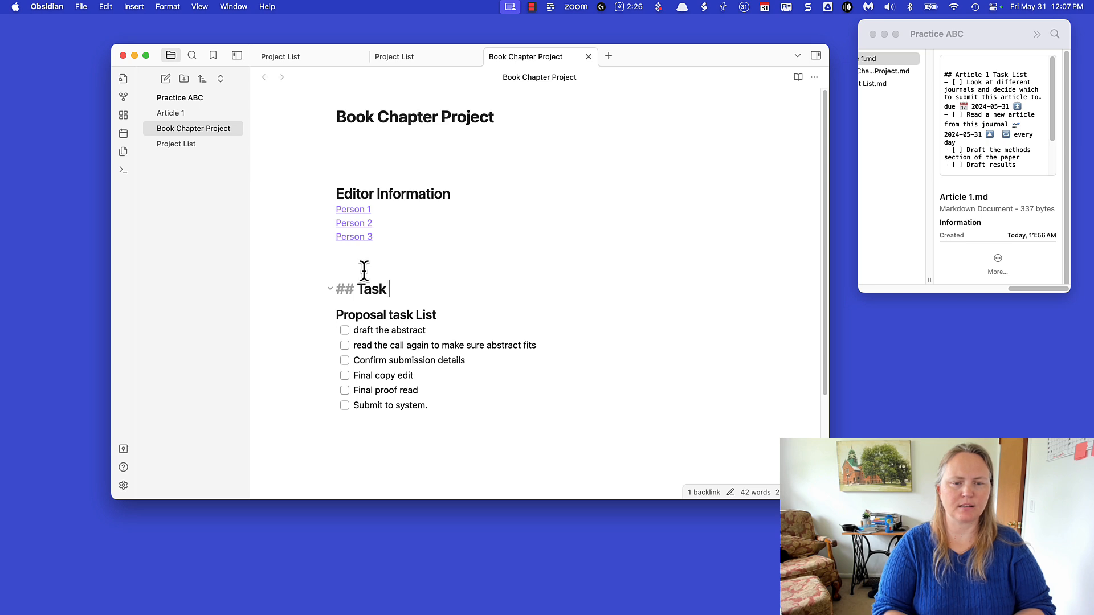
text(lists)
key(BackSpace)
key(BackSpace)
key(BackSpace)
key(BackSpace)
key(BackSpace)
text(Lists)
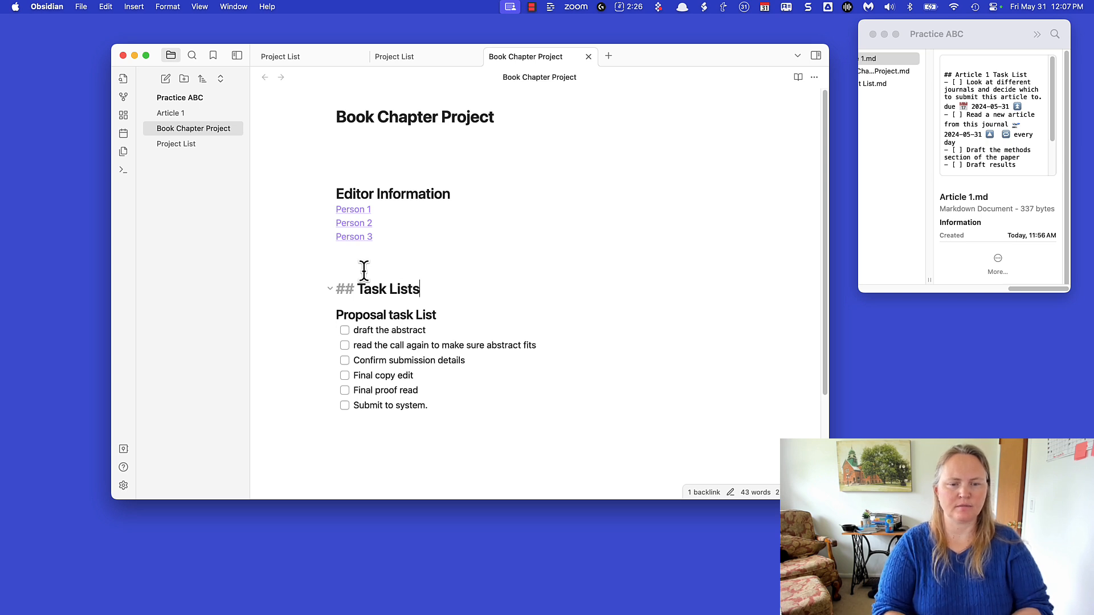
Add a level-three heading "Draft Chapter Task List" below the proposal tasks, with drafting tasks from "put key thoughts in brainstorm drat document" to "share with colleague".
key(super+Down)
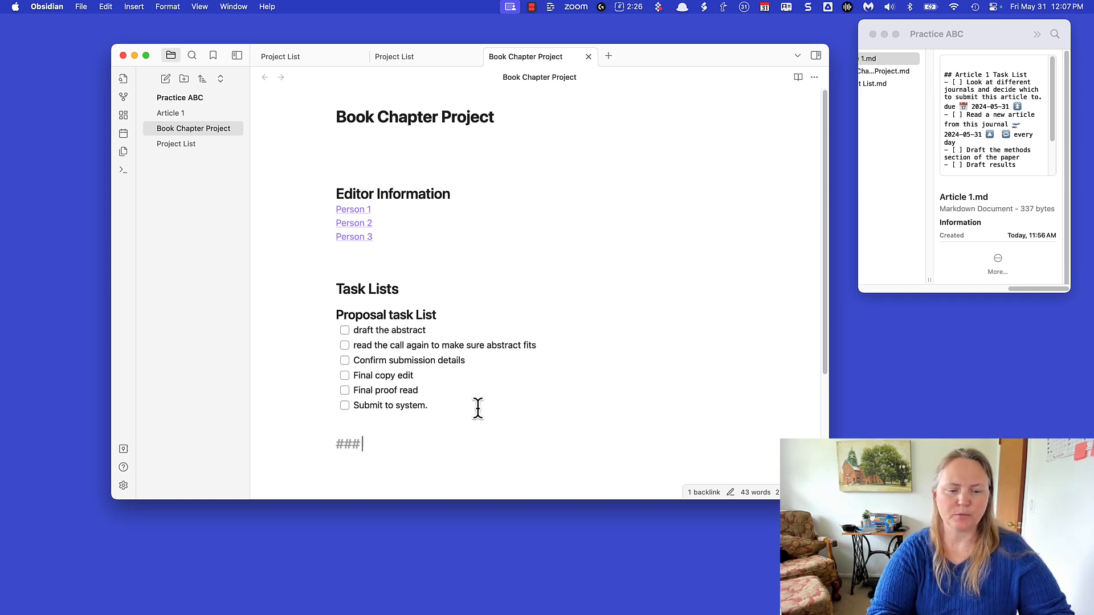
text(Draft Chap)
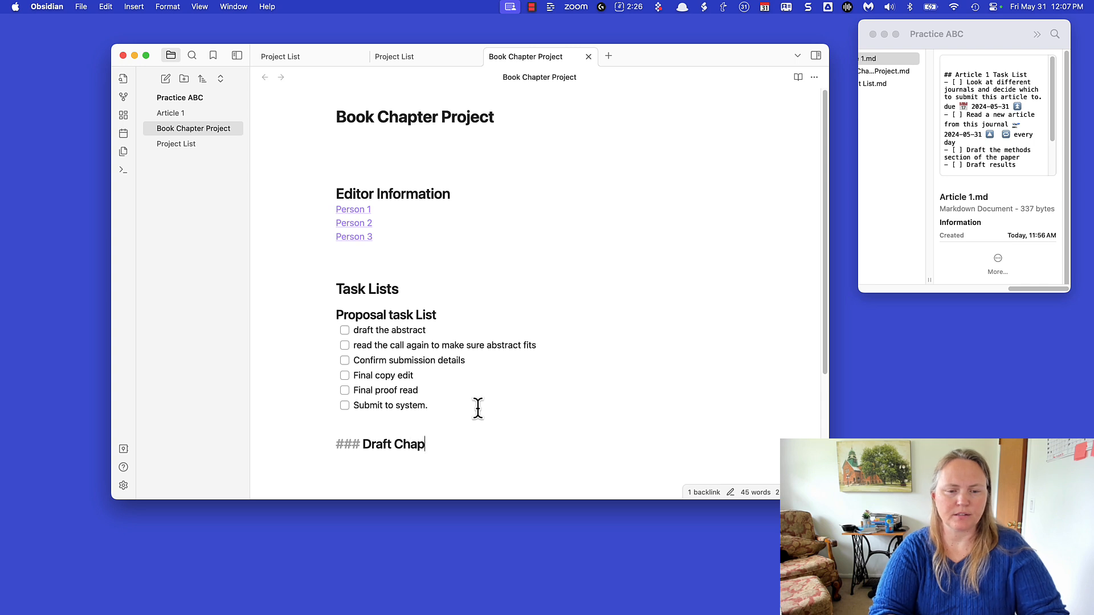
text(ter Task List)
key(Return)
text(- [ ] put key thoughts in brainstorm drat document - [ ] add additional notes for each section - [ ] flesh out the structure based on brainstorm ideas - [ ] add addition notes for what needs to be added - [ ] find (or add) citations for the areas needed - [ ] Finish the full draft - [ ] share with colleague)
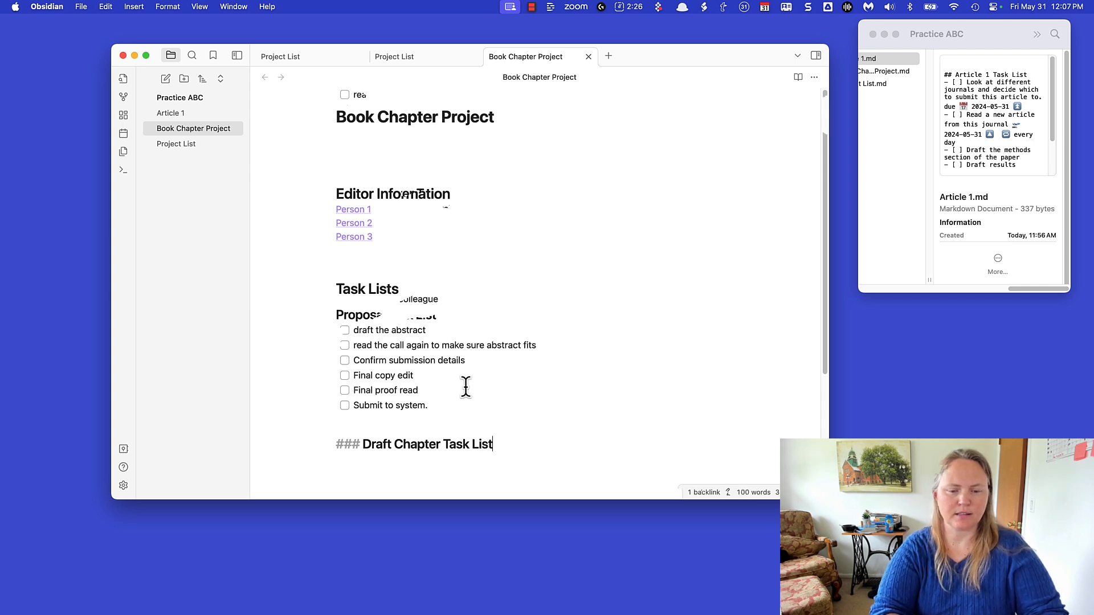
scroll(462, 322, up, 5)
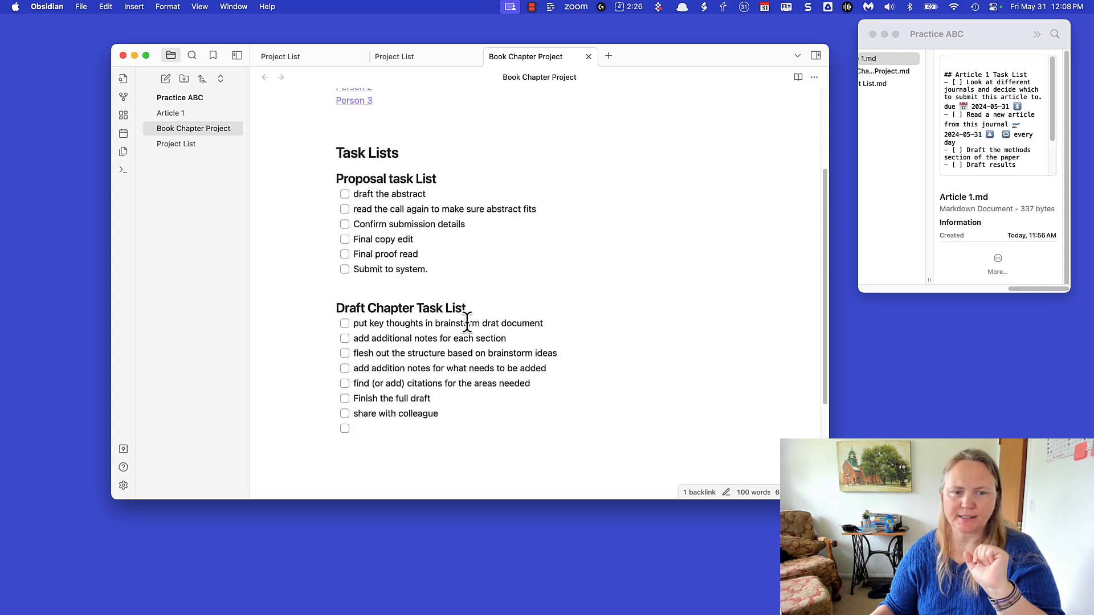
scroll(572, 316, up, 2)
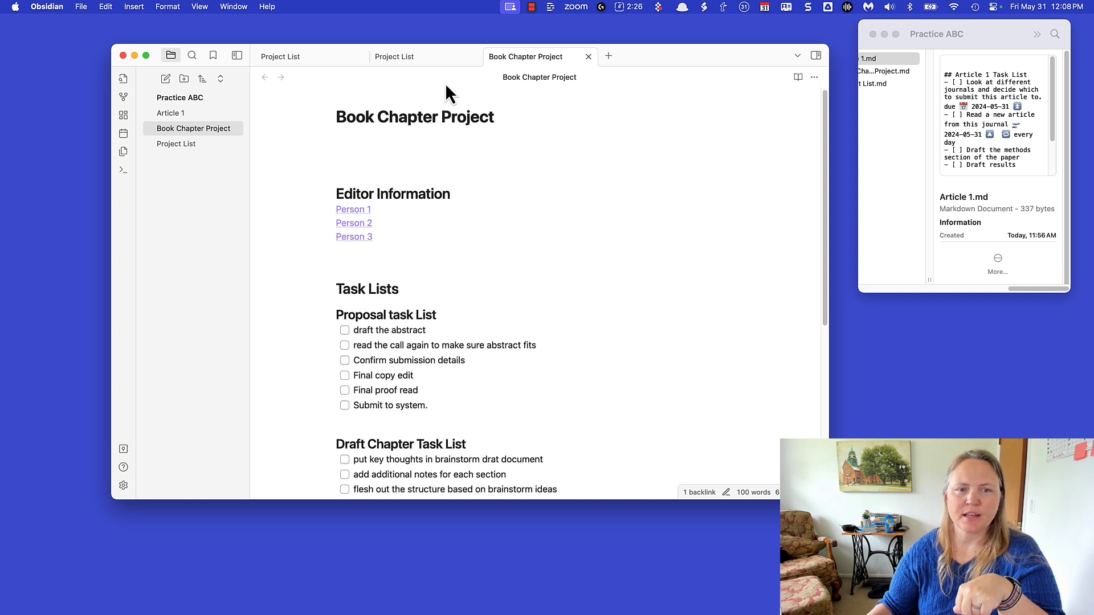
Close the duplicate Project List tab and show the remaining Project List note.
click(360, 56)
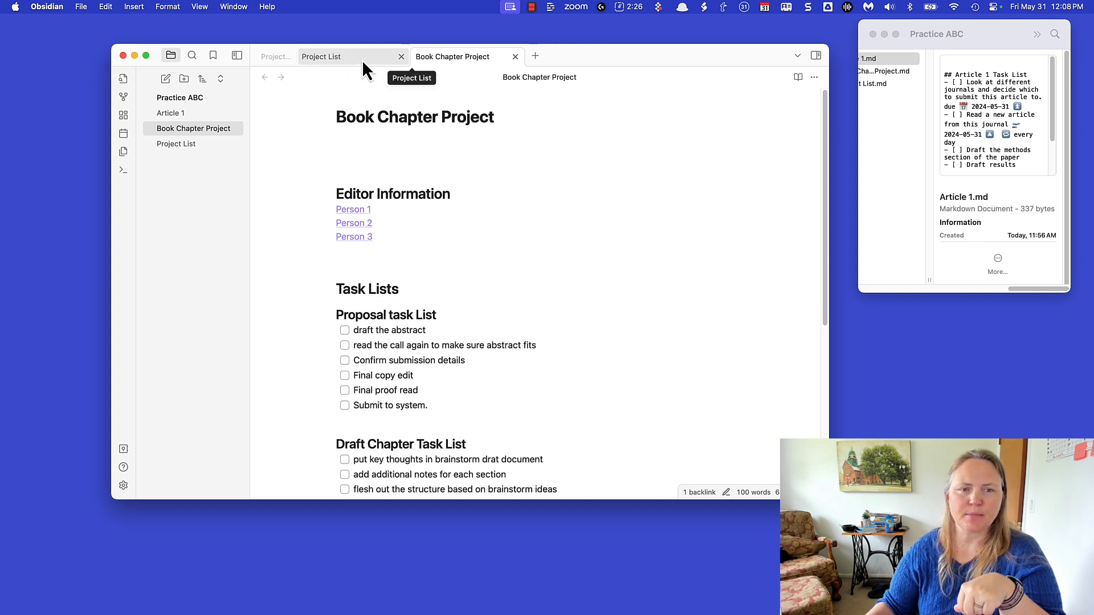
click(312, 58)
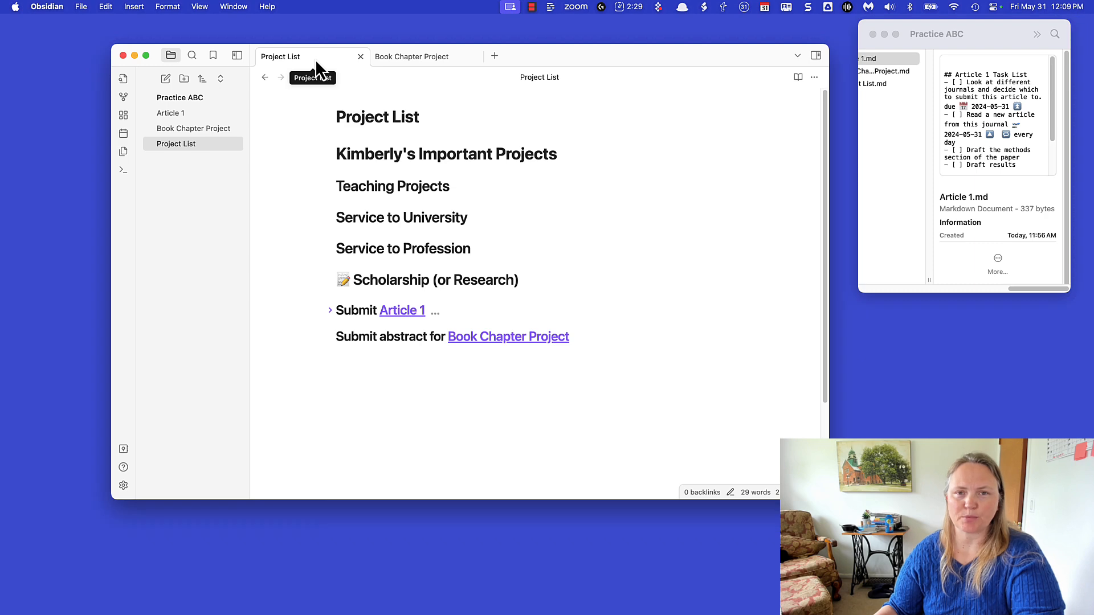
Embed the Proposal task List section of the Book Chapter Project note below the "Submit abstract for Book Chapter Project" heading.
click(645, 342)
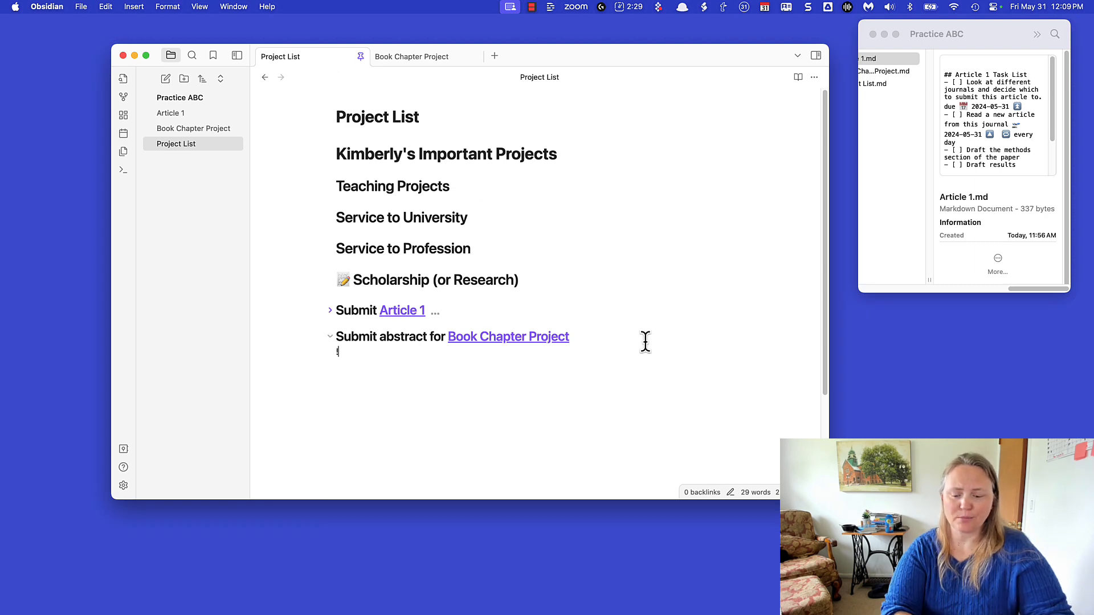
text(![[)
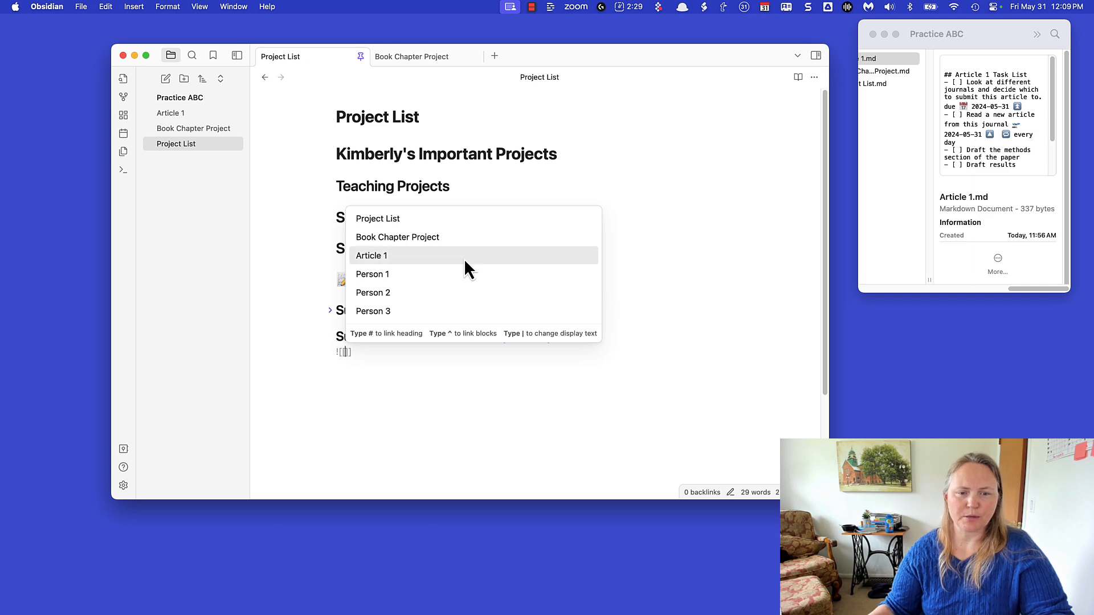
click(437, 235)
scroll(469, 391, down, 10)
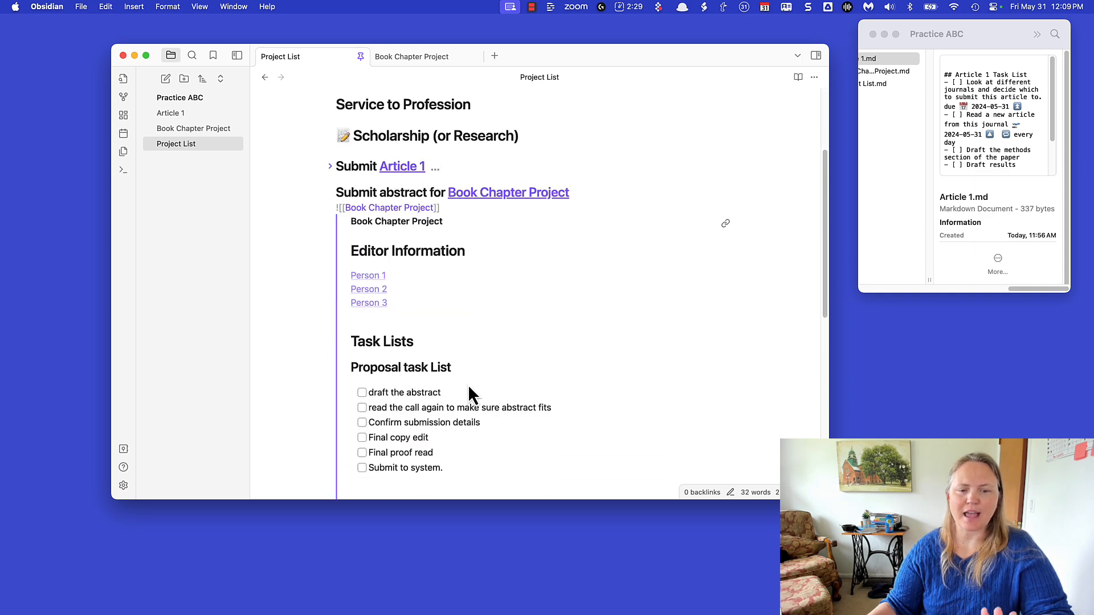
scroll(468, 385, up, 9)
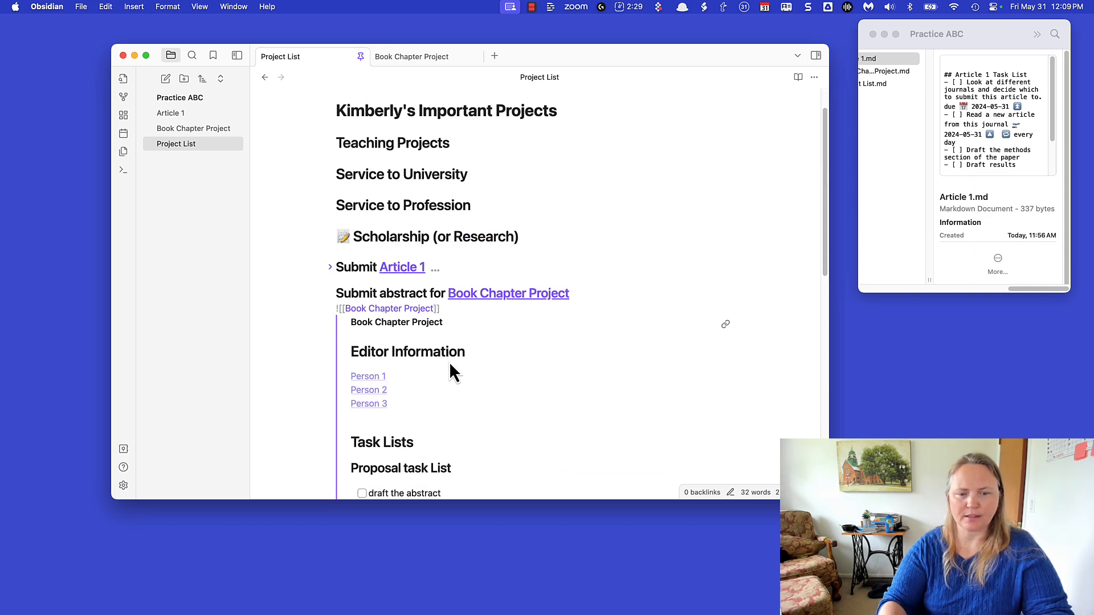
text(#)
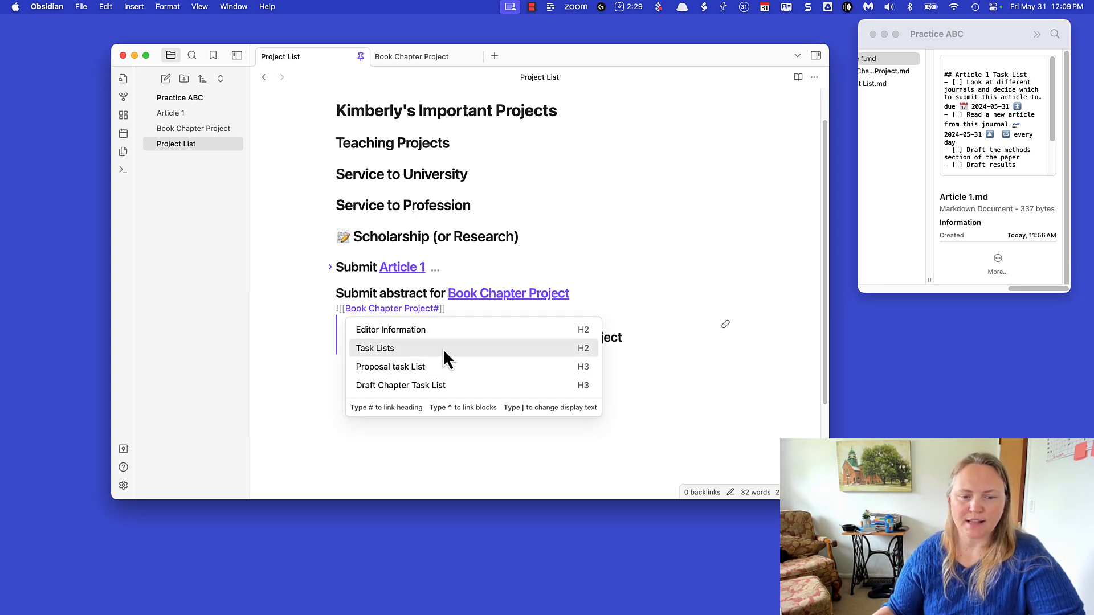
click(385, 368)
scroll(544, 393, down, 1)
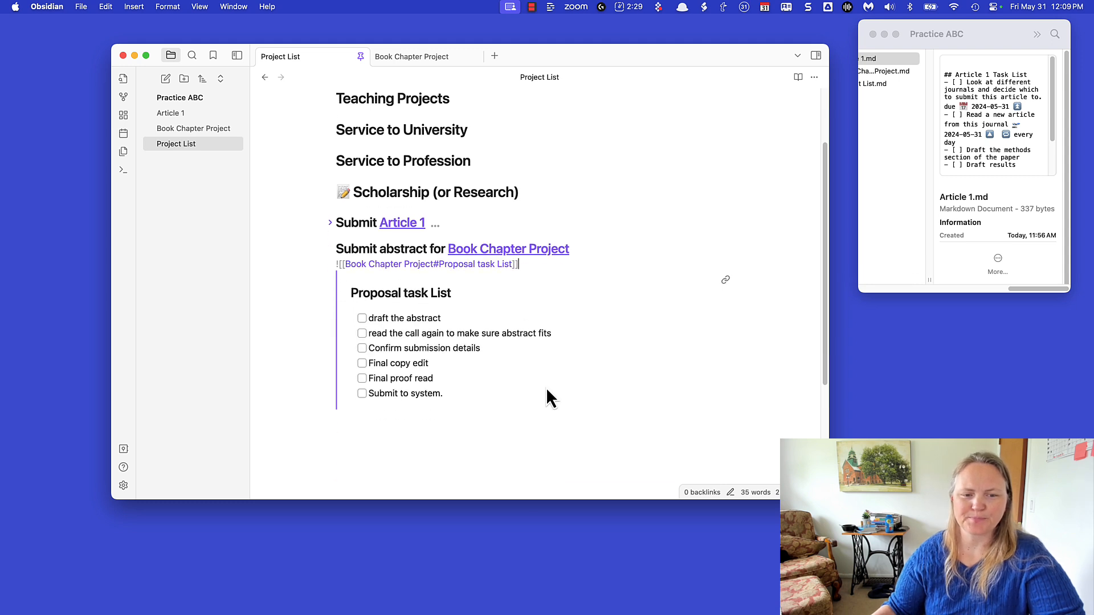
Complete the first three tasks in the embedded proposal list, through "Confirm submission details", and check them in the Book Chapter Project note.
click(362, 318)
click(361, 333)
click(362, 348)
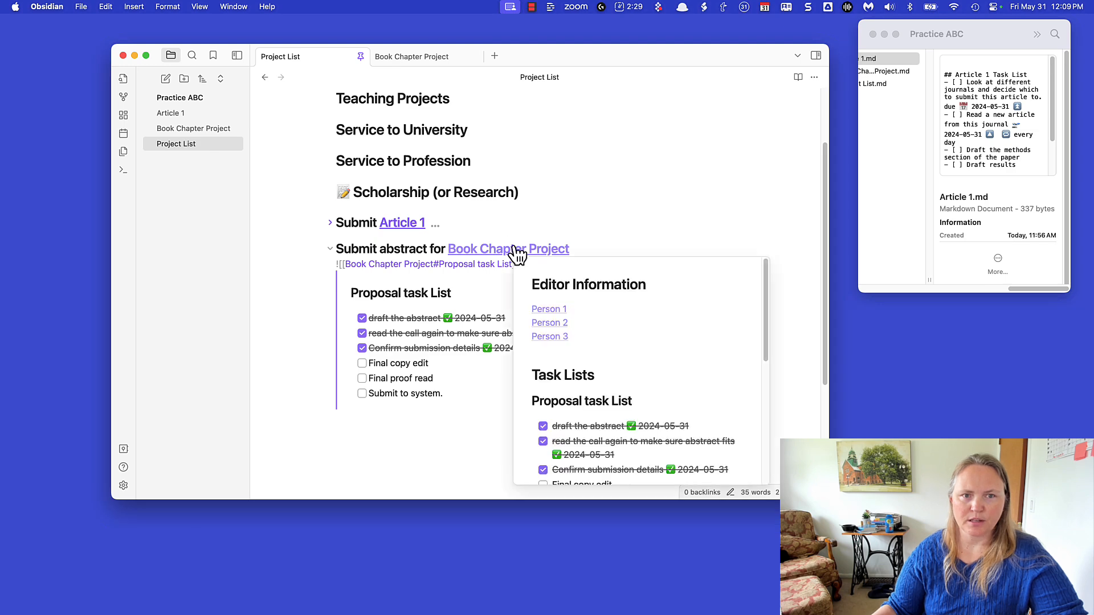
click(423, 63)
scroll(465, 281, down, 3)
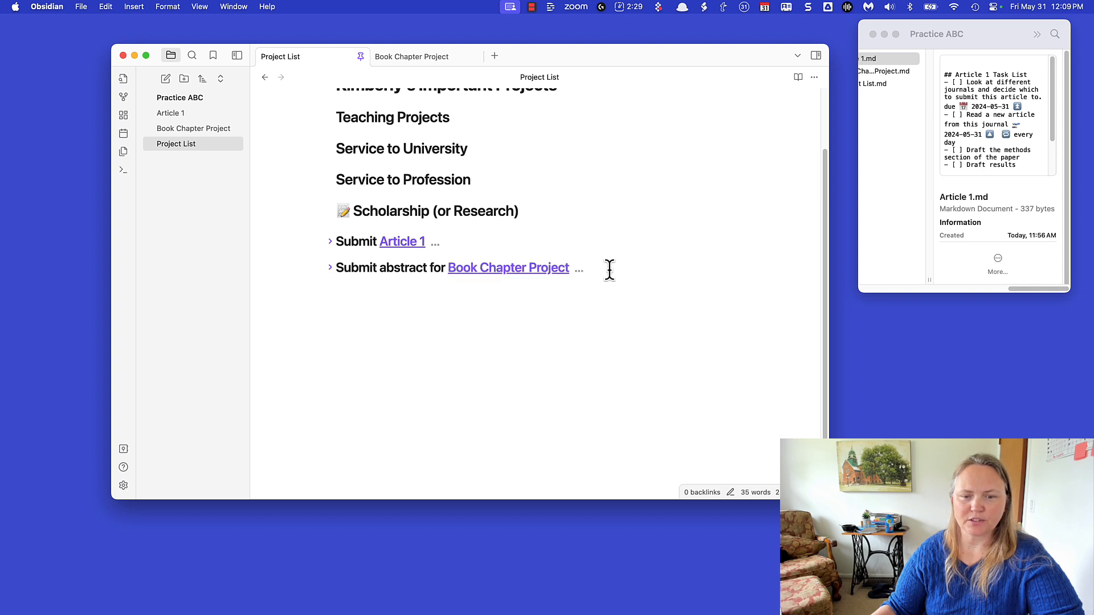
Insert a green check mark emoji in front of the "Submit abstract for Book Chapter Project" heading in the Project List.
click(339, 267)
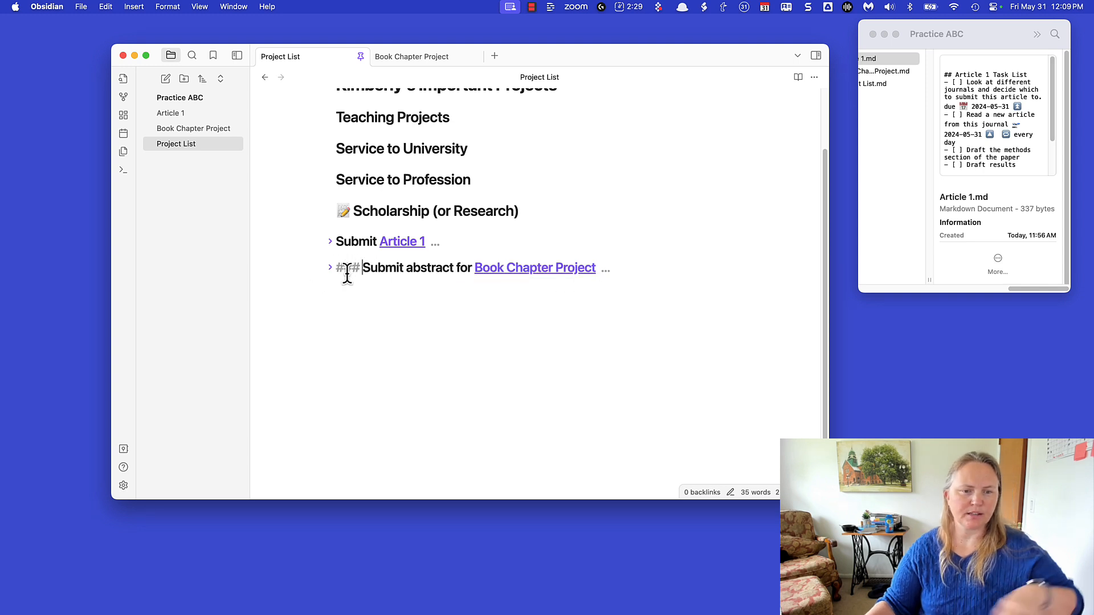
key(ctrl+super+space)
key(Escape)
click(331, 327)
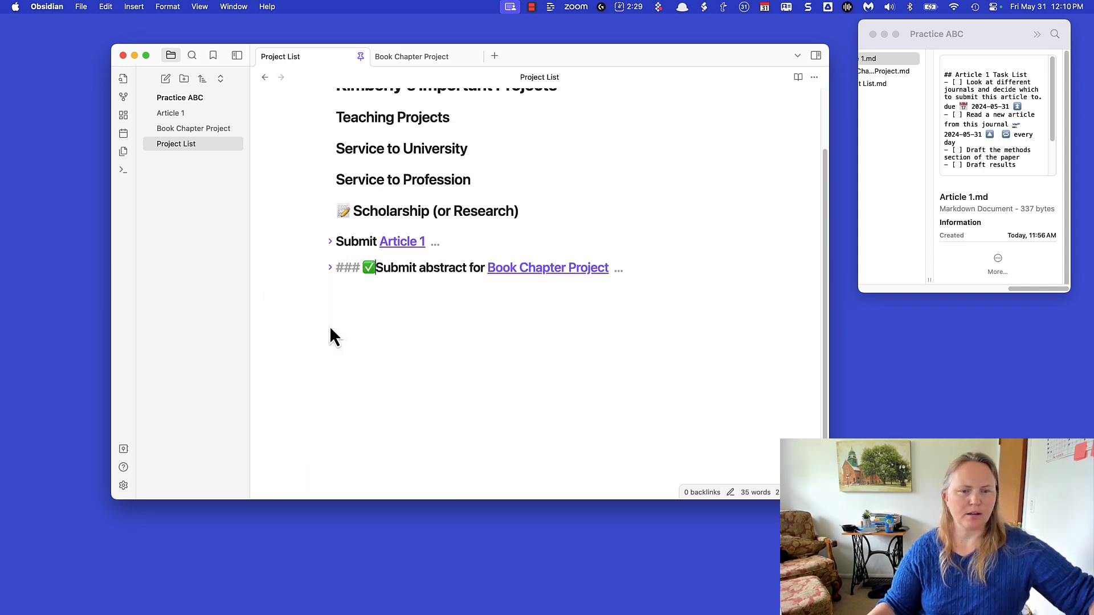
Add a level-three heading "Submit chapter for [[Book Chapter Project]]" below the collapsed abstract entry.
click(647, 275)
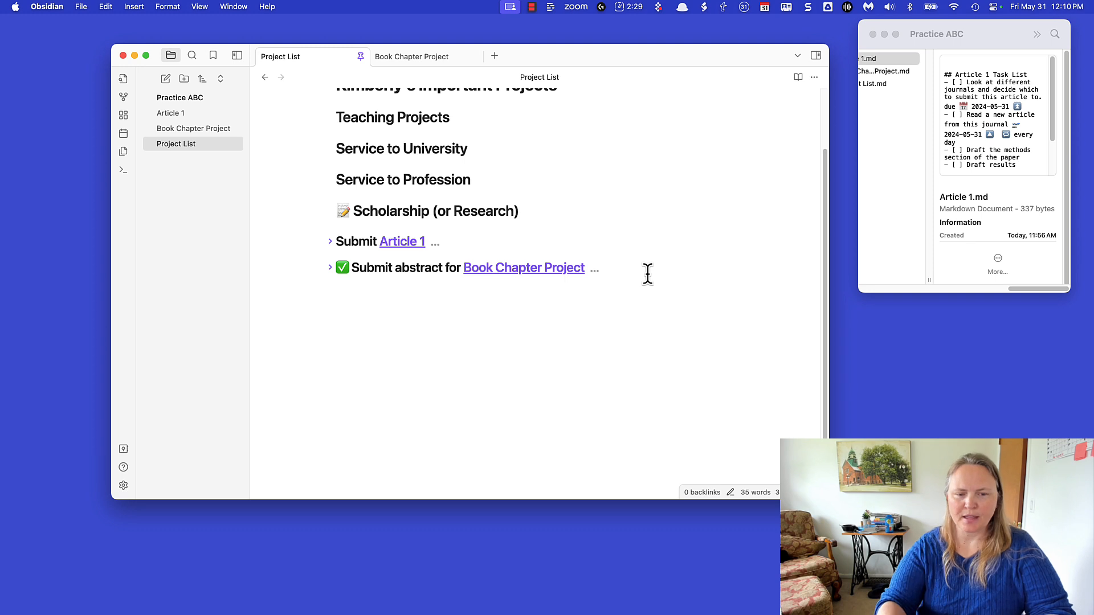
key(Return)
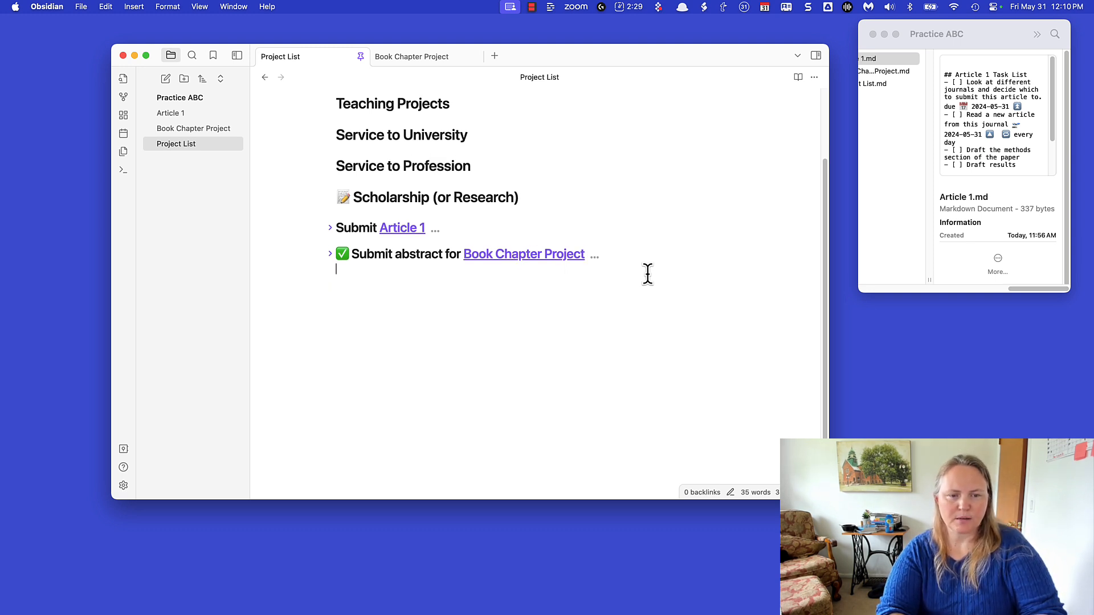
text(### Submit )
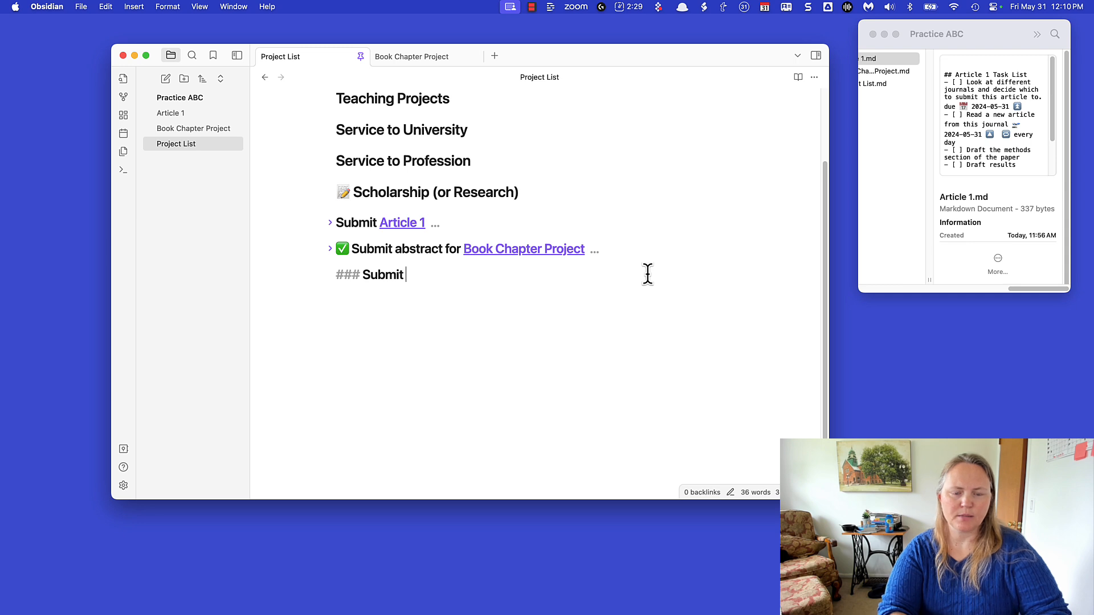
text(cha)
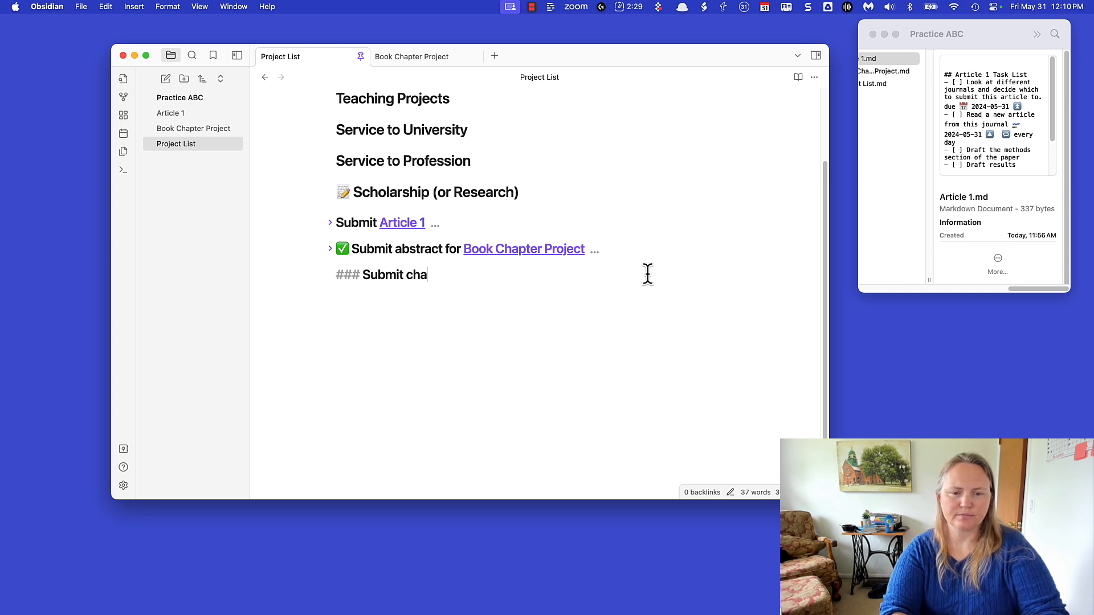
text(tter for [[Book)
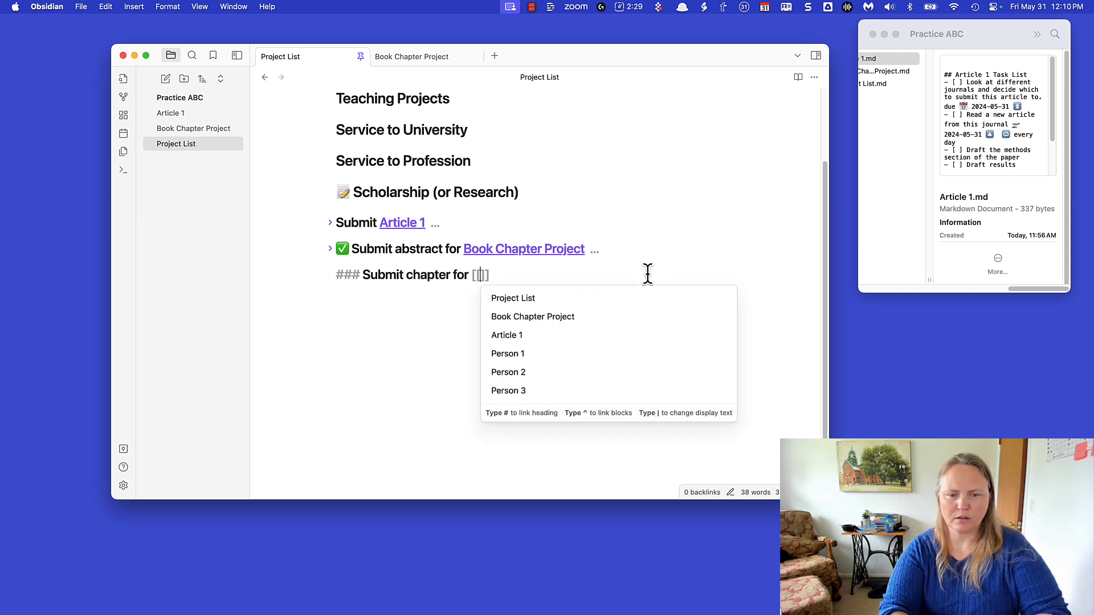
key(Return)
Embed the Draft Chapter Task List section of the Book Chapter Project note below the Submit chapter heading.
key(Return)
text(![[)
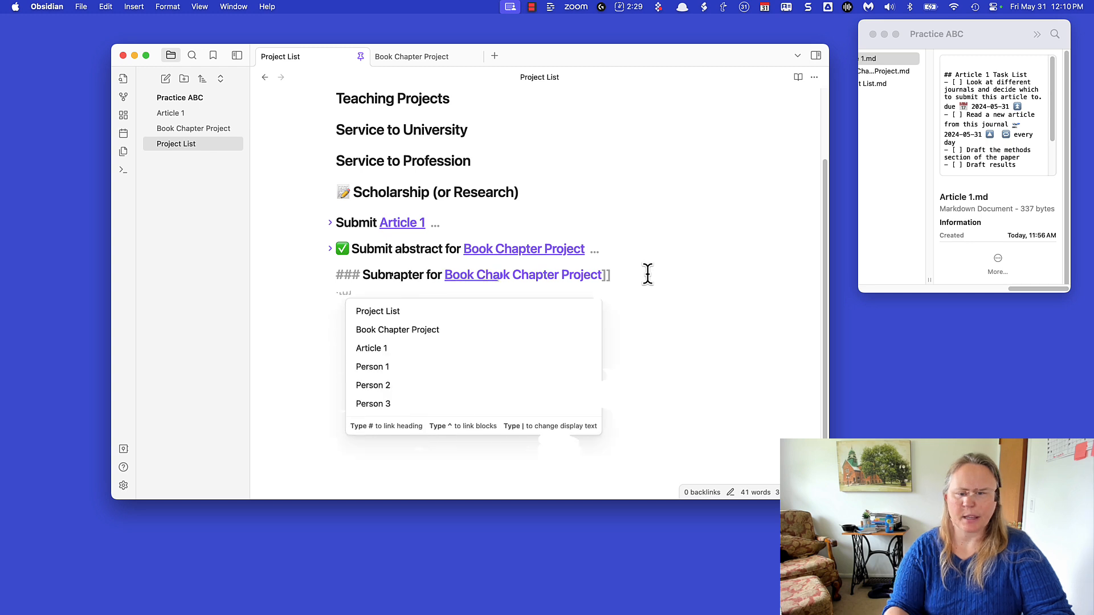
key(Down)
key(Return)
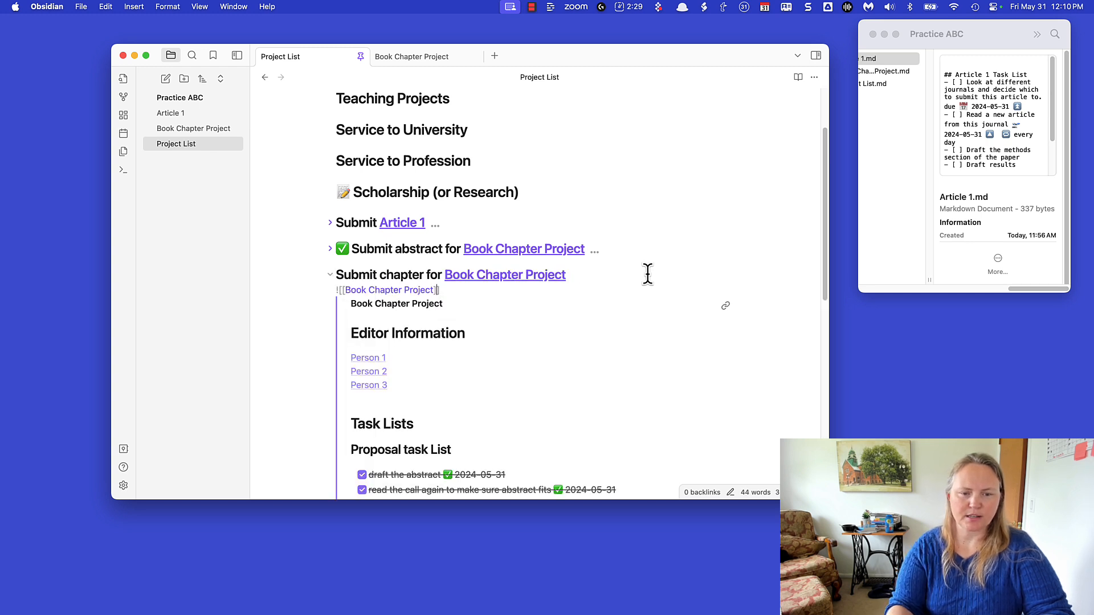
text(#)
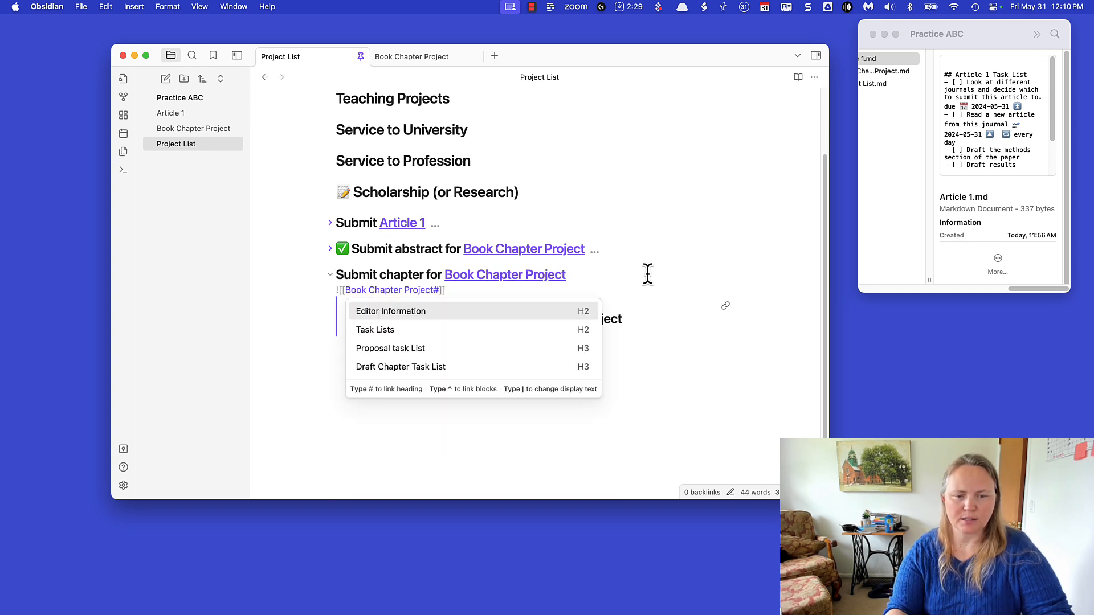
key(Down)
key(Down)
key(Down)
key(Return)
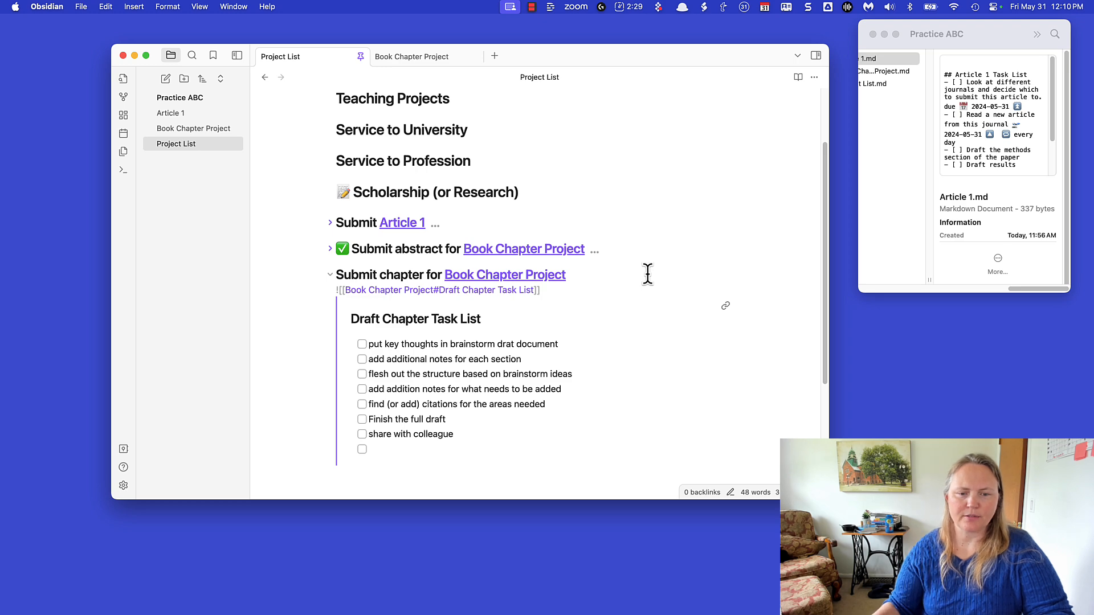
scroll(538, 368, down, 3)
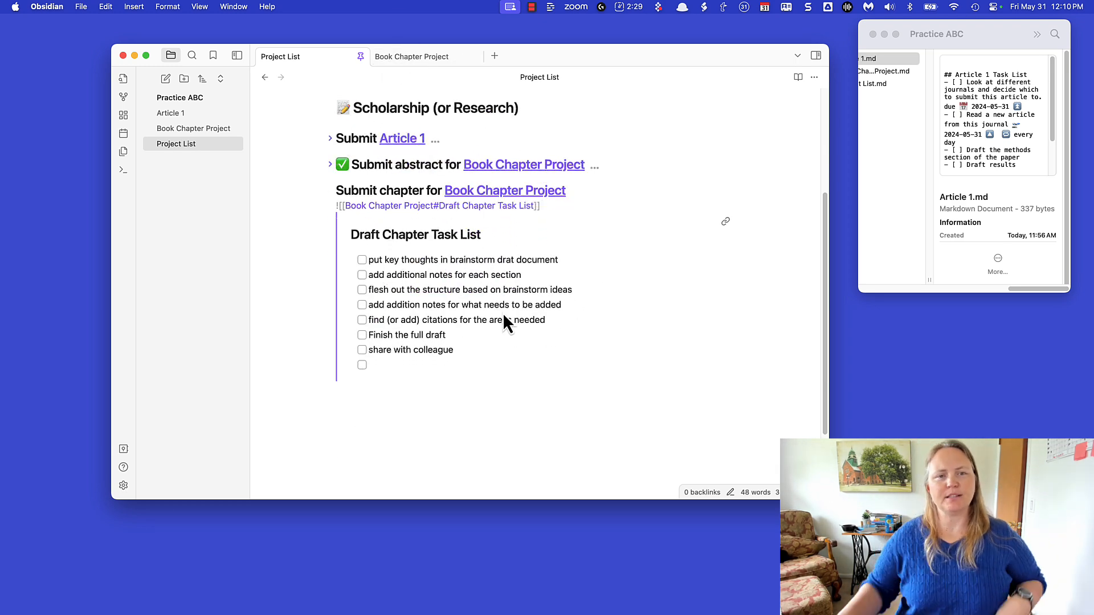
Add a "Revise and resubmit checklist" heading at the end of the Book Chapter Project note, with tasks including "make a chart of what to address".
click(420, 56)
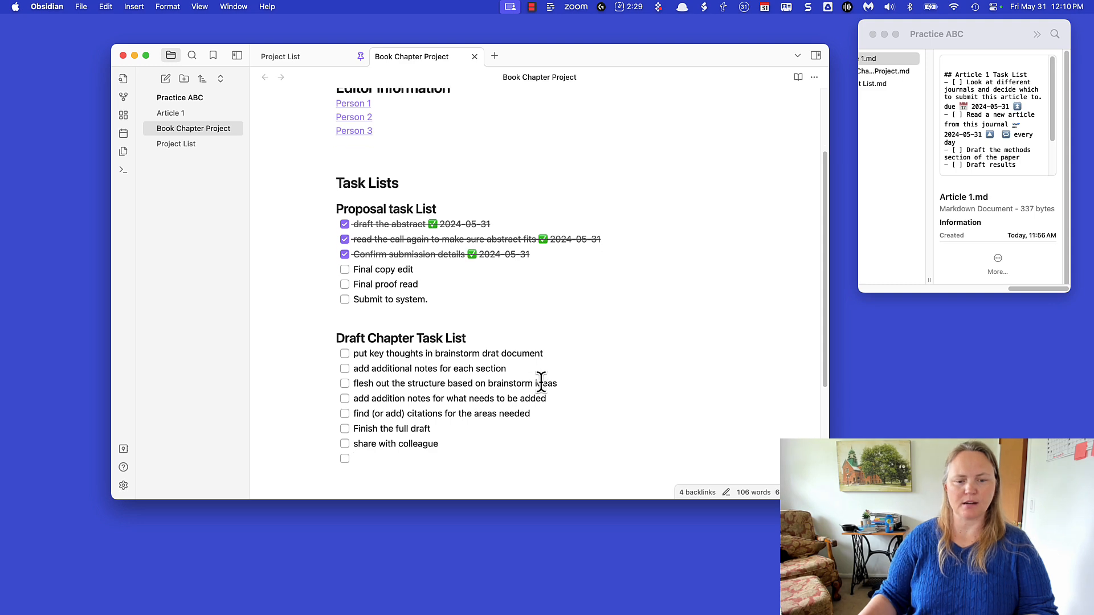
scroll(542, 382, down, 5)
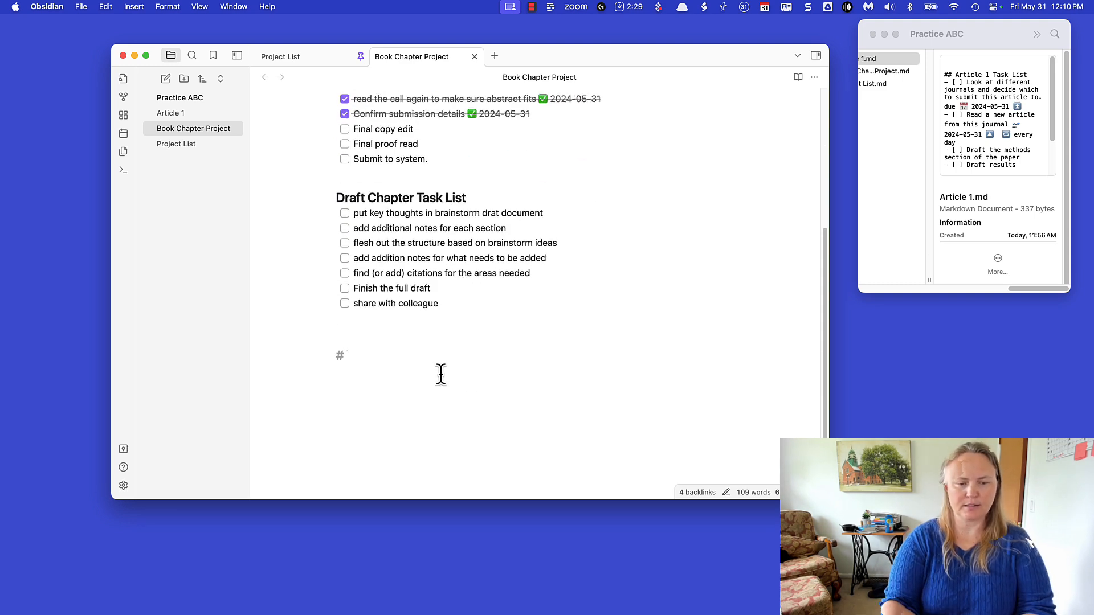
text(# Revise and resubmit checklist)
key(Return)
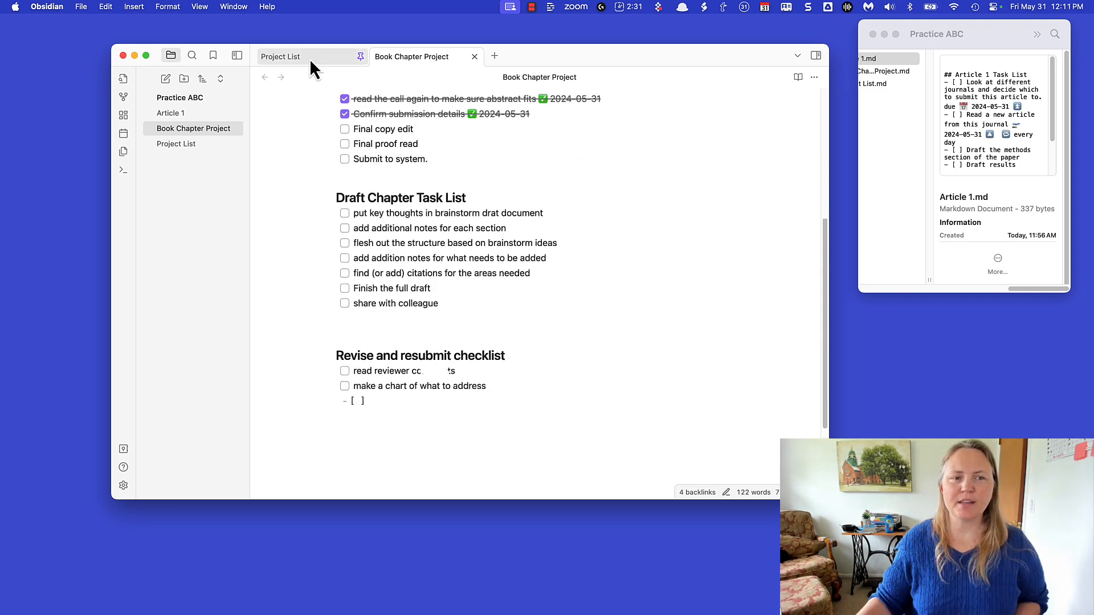
In the Project List, replace the embedded Draft Chapter Task List section with the Book Chapter Project note's "Revise and resubmit checklist" section.
click(310, 60)
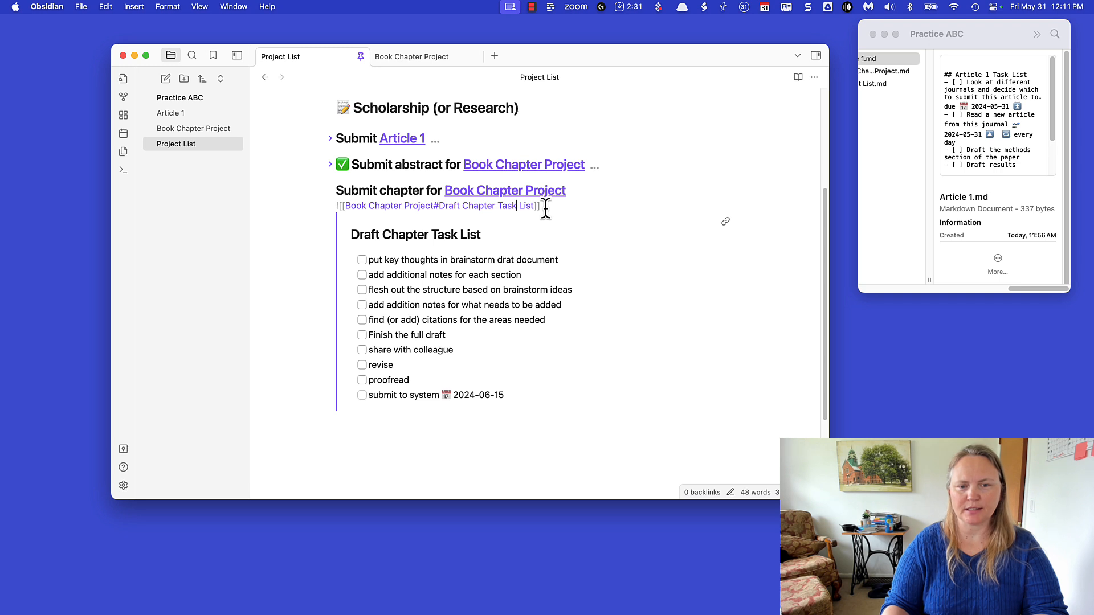
key(shift+Right)
key(shift+Right)
key(shift+Right)
key(shift+Right)
key(shift+Right)
key(shift+Right)
key(shift+Right)
key(shift+Right)
key(shift+Right)
key(shift+Right)
key(shift+Right)
key(shift+Right)
key(shift+Right)
key(shift+Right)
key(shift+Right)
key(shift+Right)
key(shift+Right)
key(shift+Right)
key(shift+Right)
key(shift+Right)
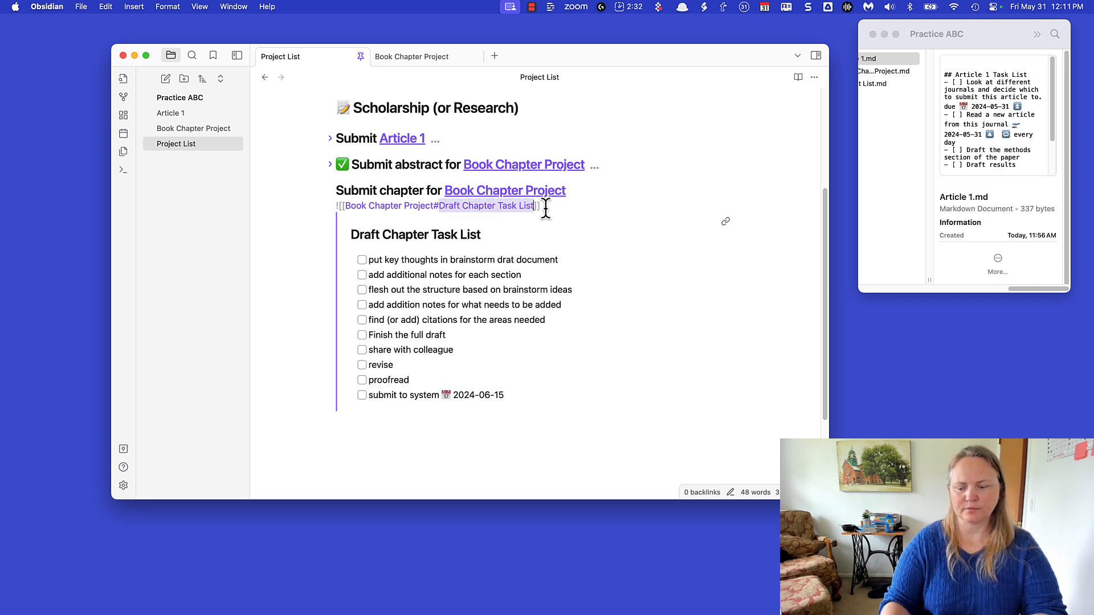
key(BackSpace)
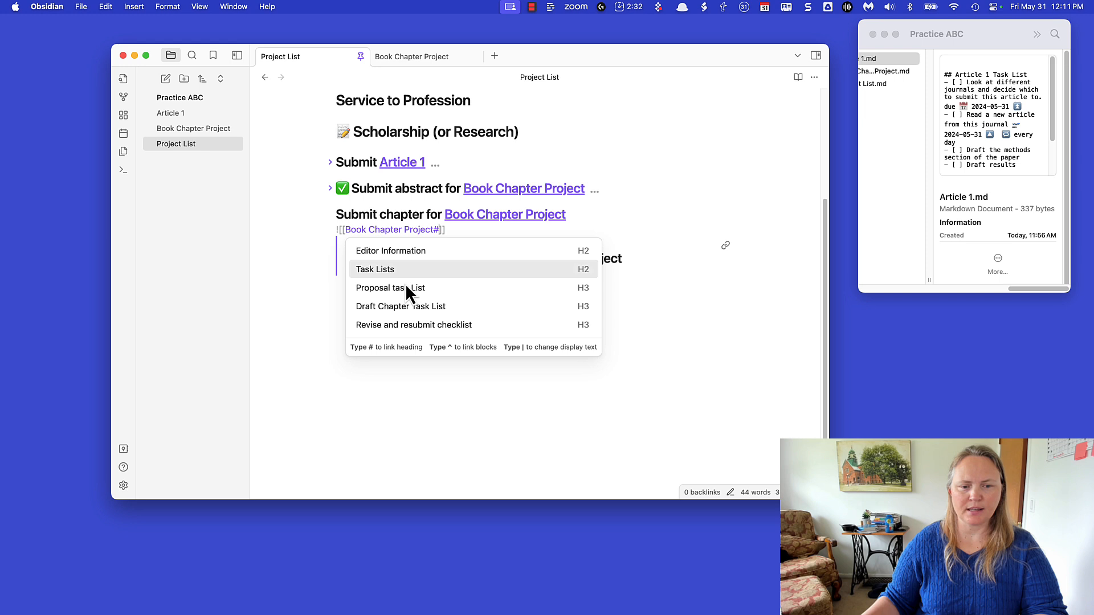
click(406, 326)
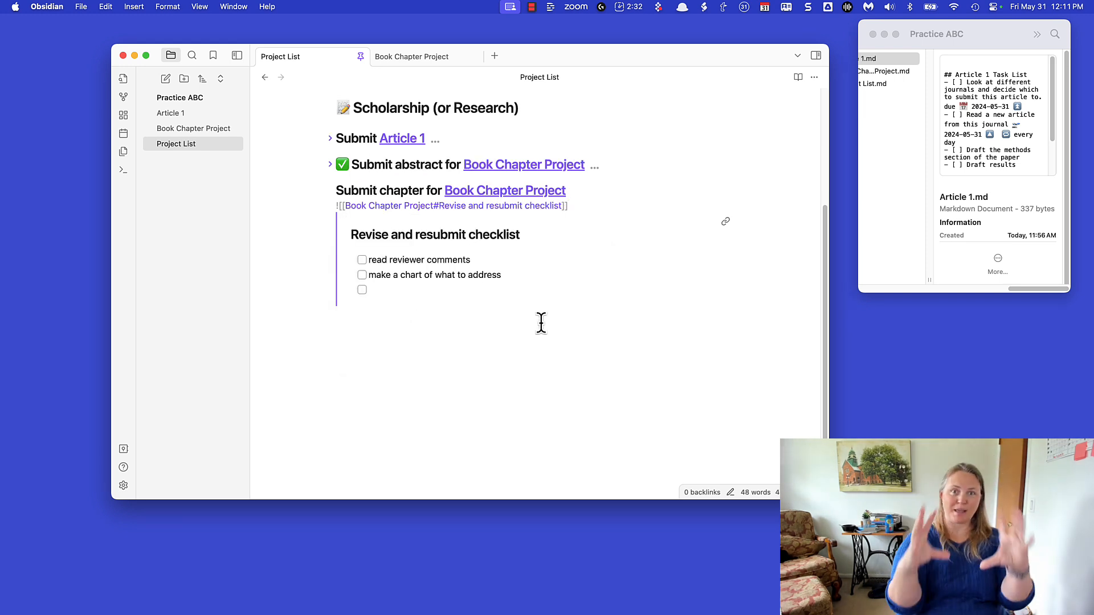
Review the Book Chapter Project note from its editor information through its task lists, and return to the Project List.
click(447, 58)
scroll(546, 385, down, 3)
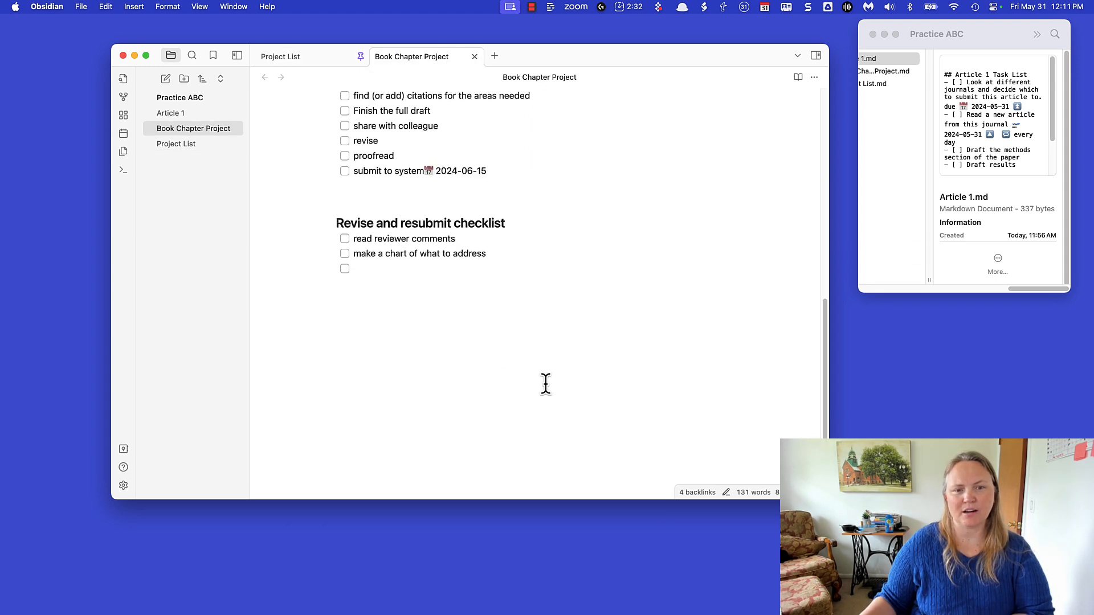
scroll(546, 385, up, 10)
scroll(629, 353, down, 10)
scroll(628, 347, up, 10)
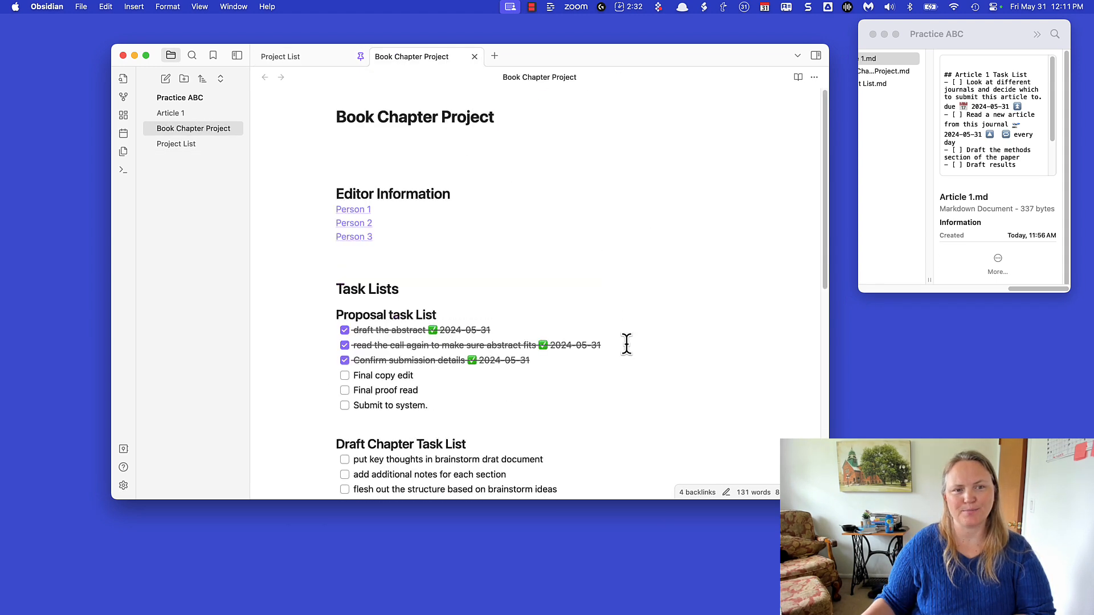
click(354, 55)
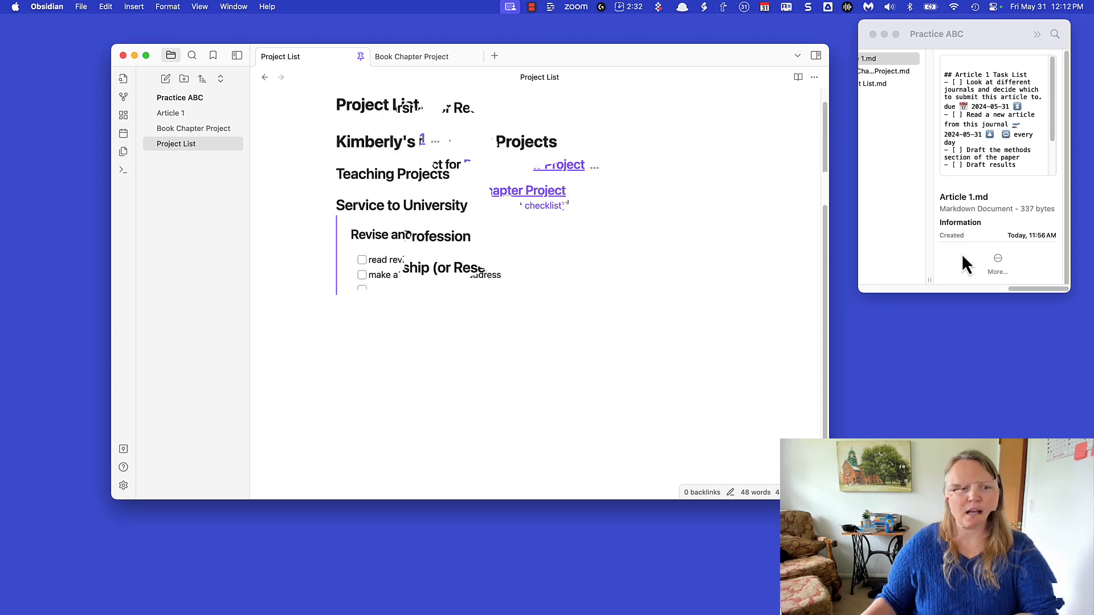
Switch to Finder, enlarge its window, and preview the Article 1, Book Chapter Project and Project List files in the Practice ABC folder.
click(863, 284)
drag(857, 286, 547, 334)
click(752, 135)
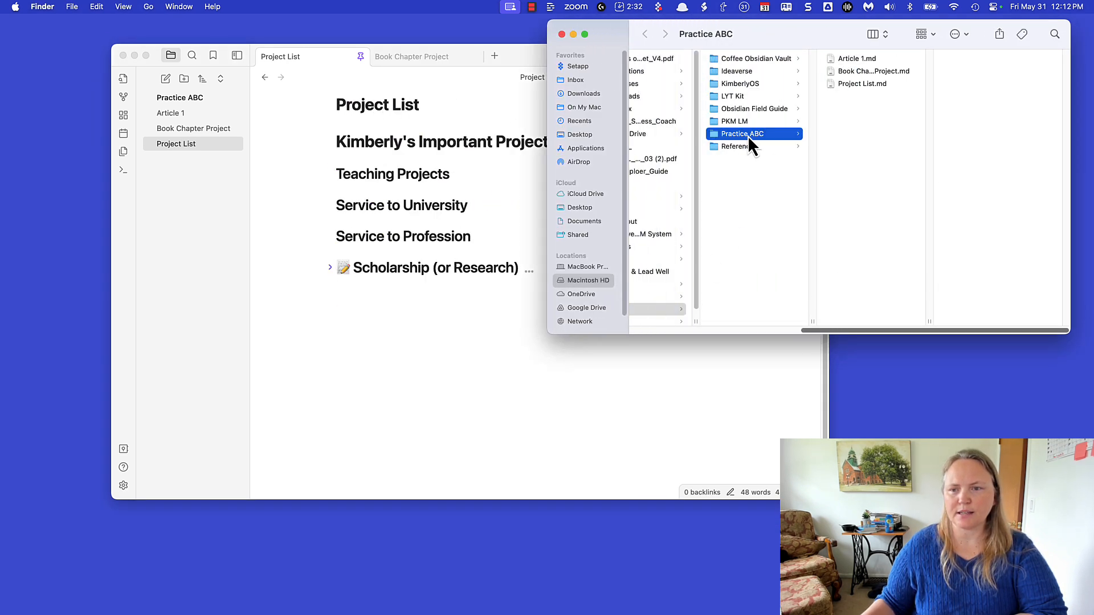
click(861, 59)
click(863, 73)
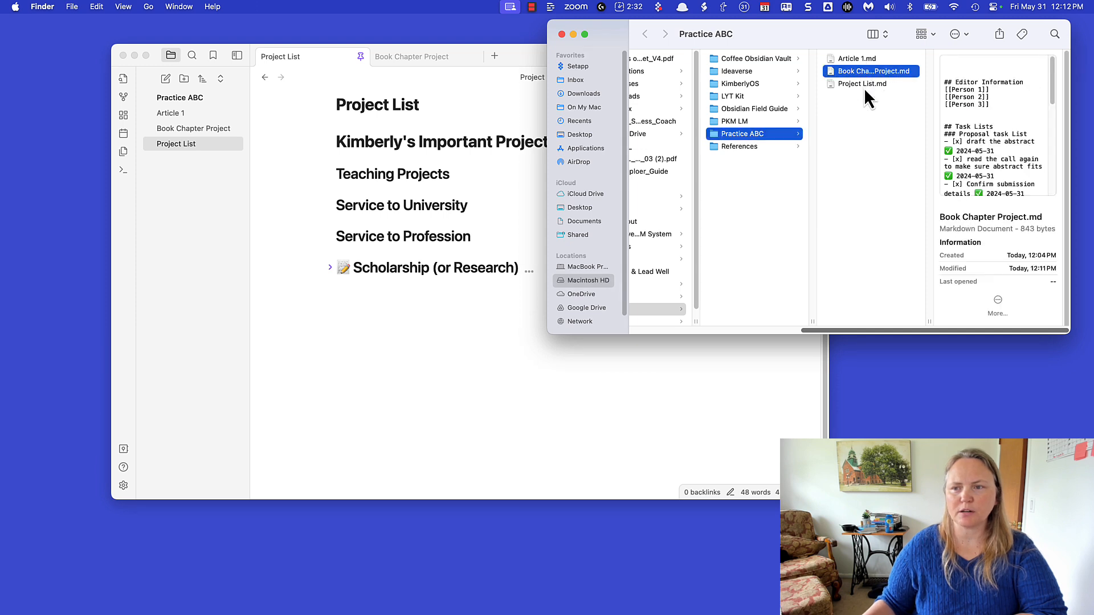
click(863, 84)
Return to Obsidian, create a folder named "Scholarship Notes" in the Practice ABC vault, and move the Article 1 note into it.
click(501, 122)
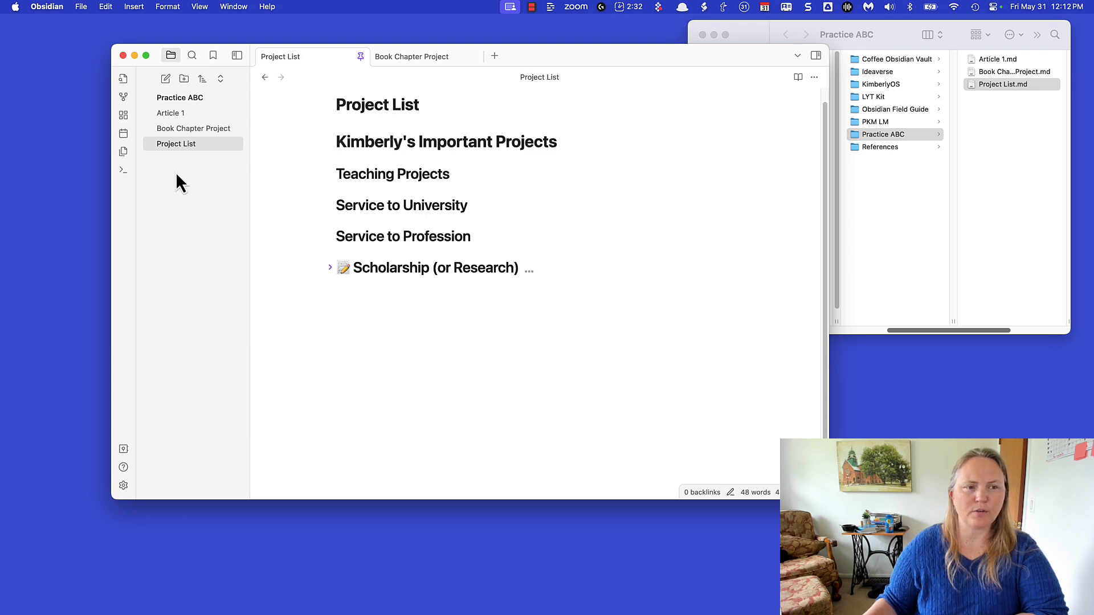
click(184, 78)
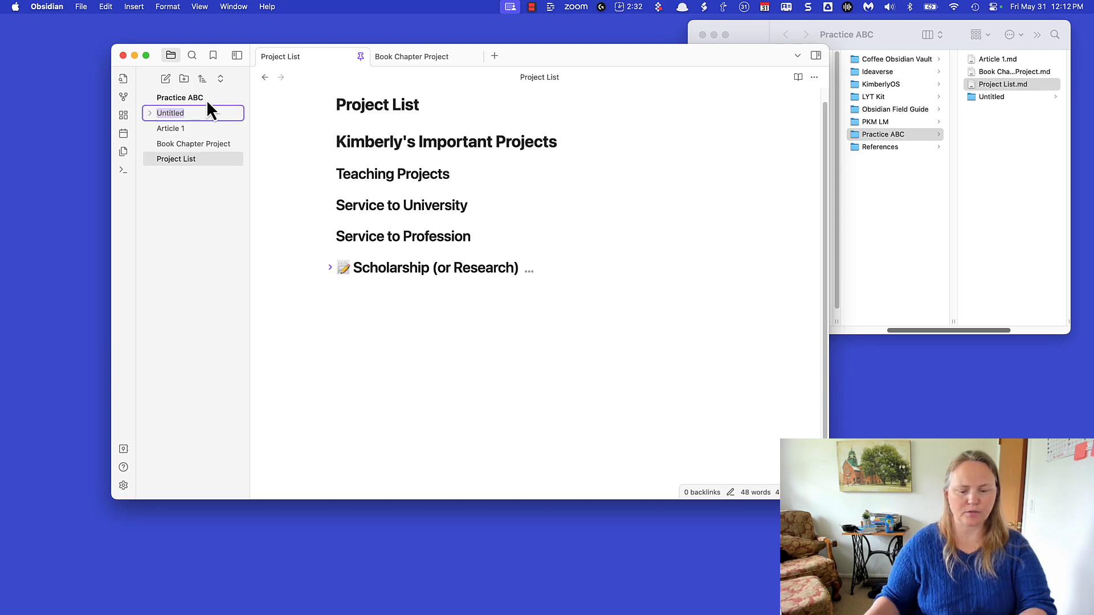
text(Sch)
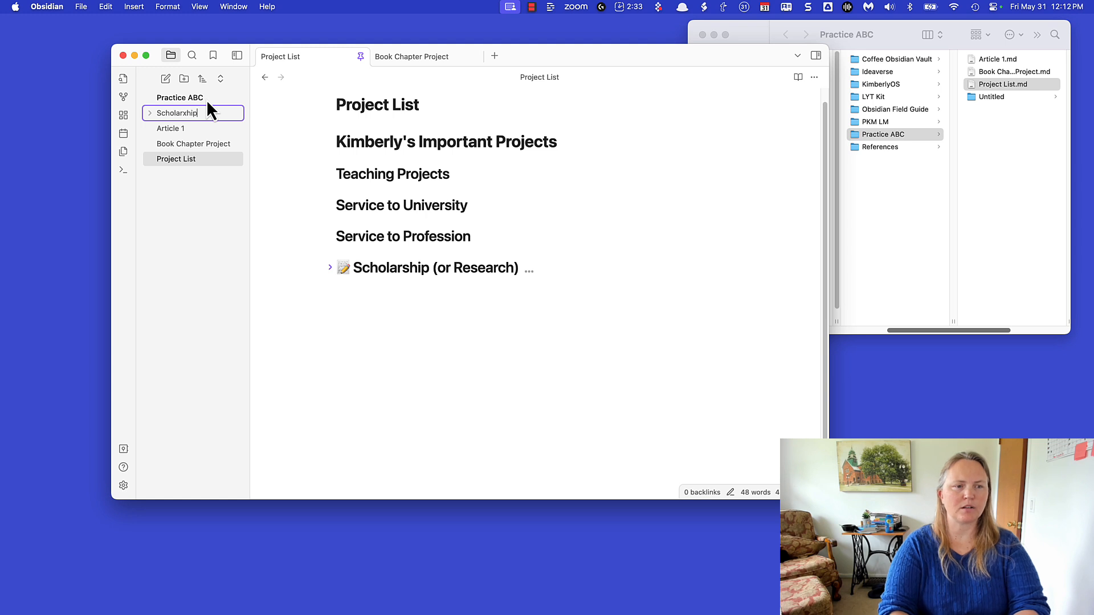
text(olarship Notes)
key(Return)
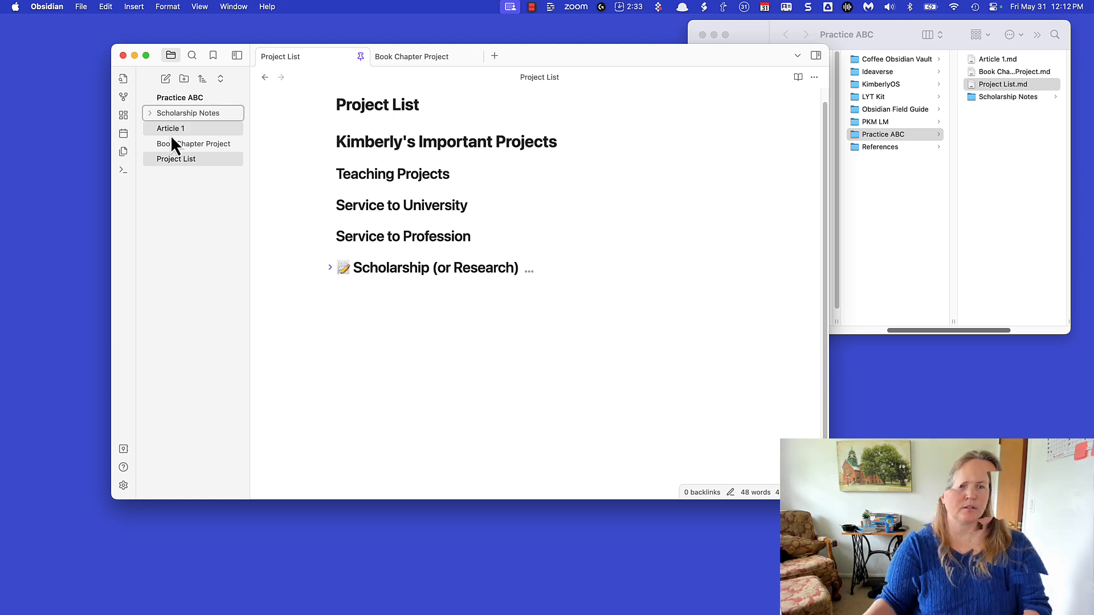
drag(170, 130, 212, 118)
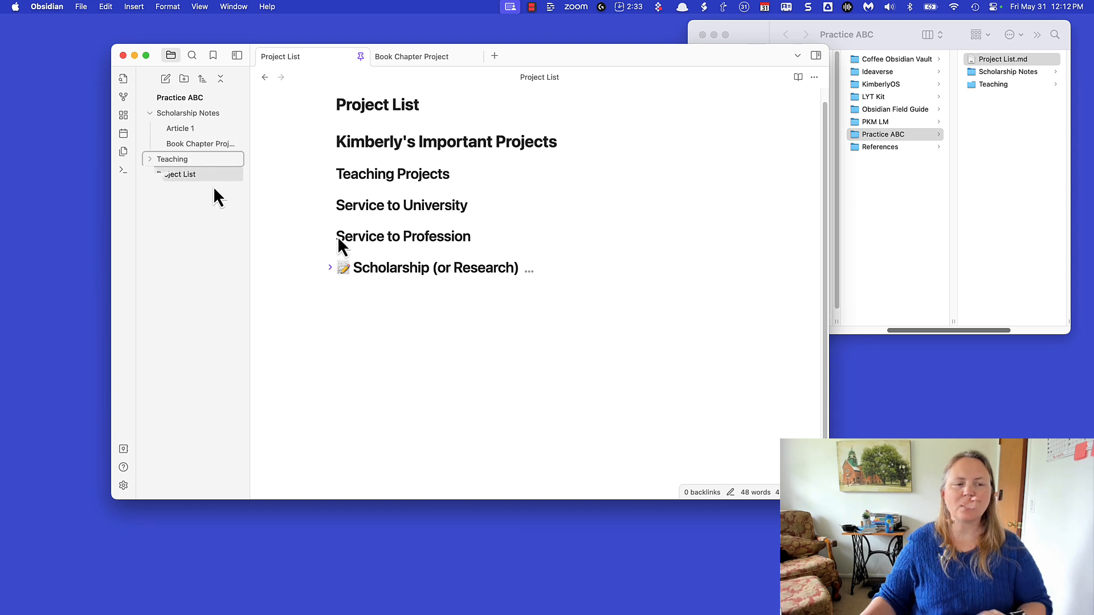